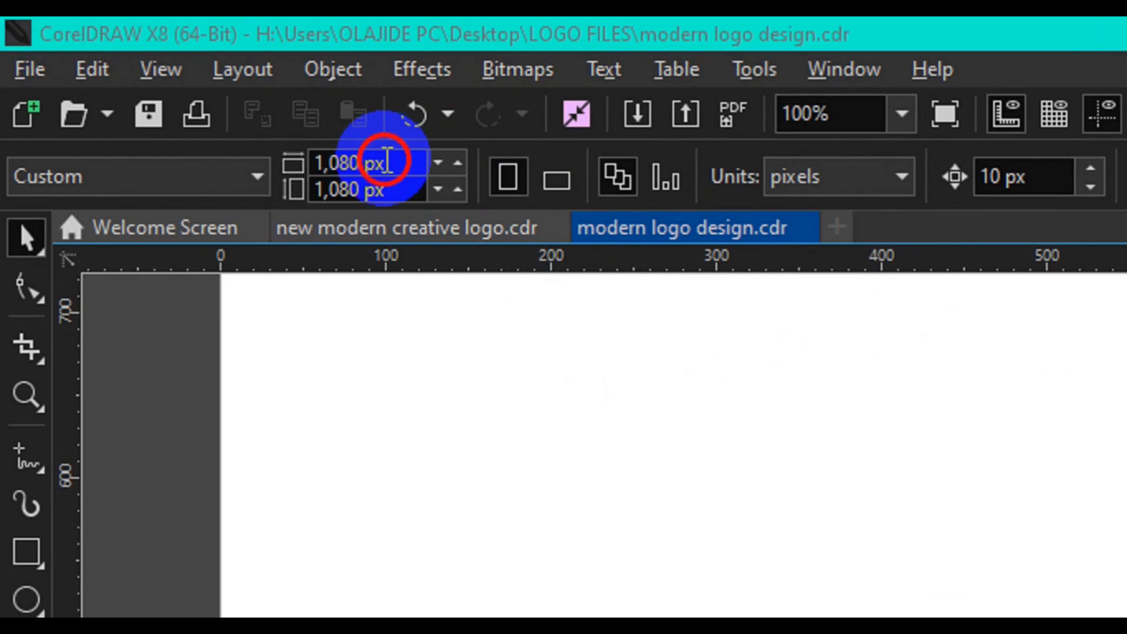
Step: Draw a small upright rectangle about 31 by 75 px on the left part of the page
left_click_drag(407, 188, 294, 187)
left_click(15, 302)
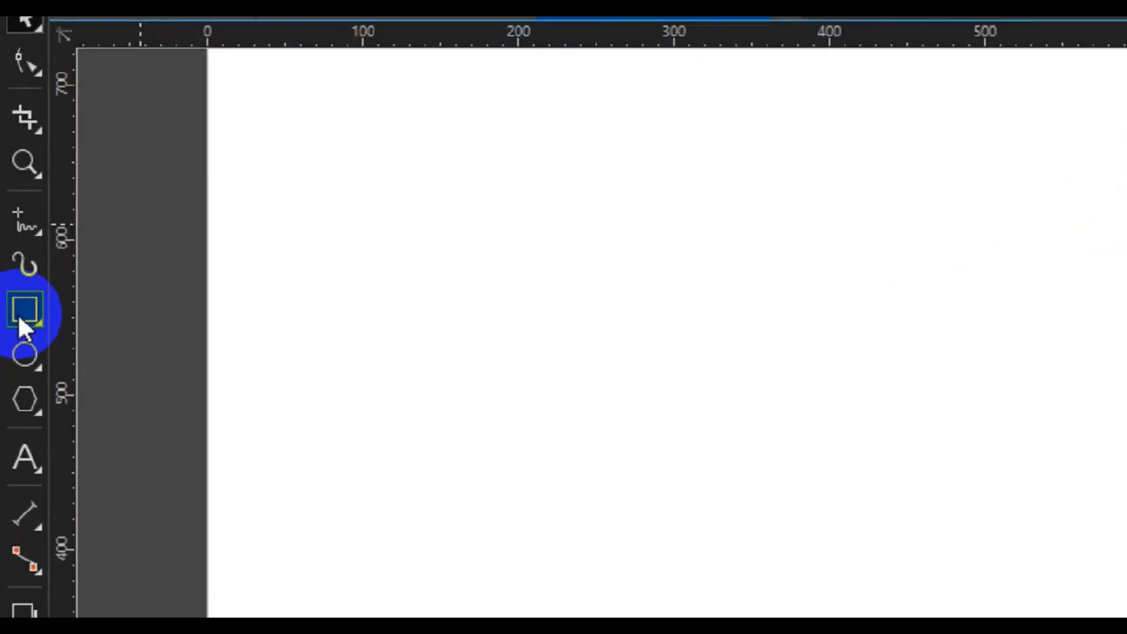
left_click(22, 320)
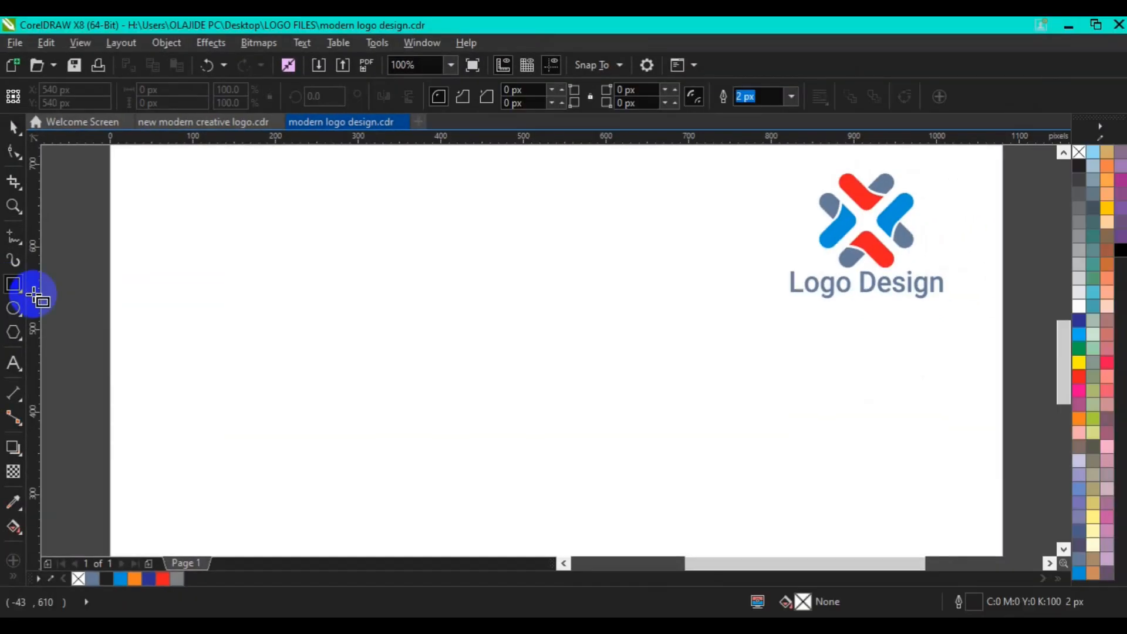
left_click_drag(282, 252, 307, 314)
Step: Round all four corners of the rectangle to a 15 px radius with the Shape tool, making a capsule
left_click(22, 156)
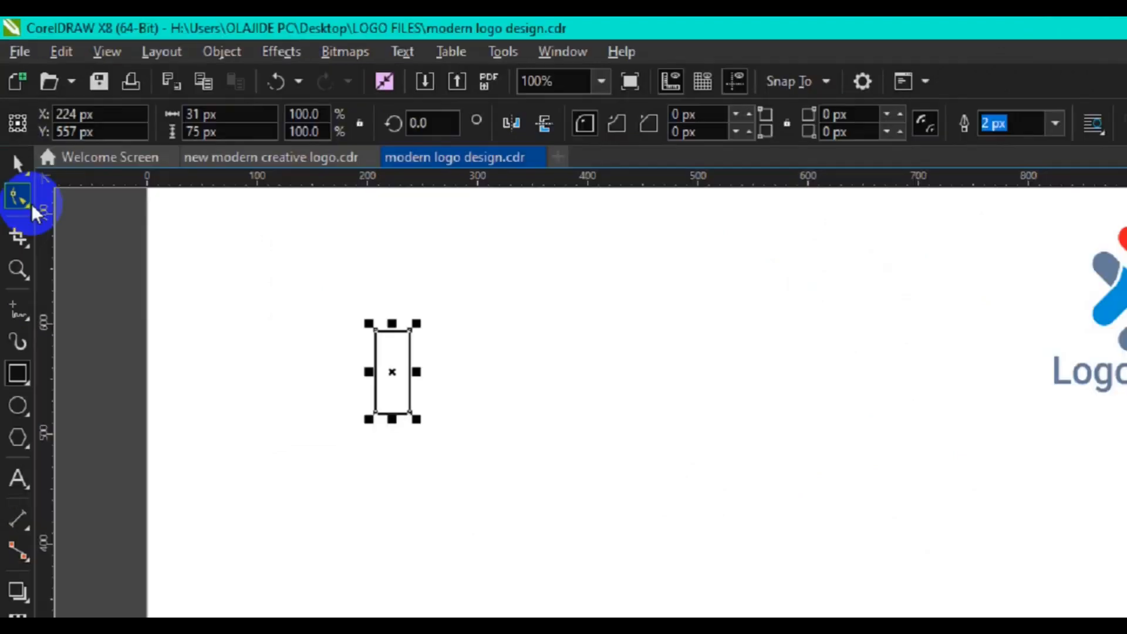
left_click(27, 204)
left_click(564, 487)
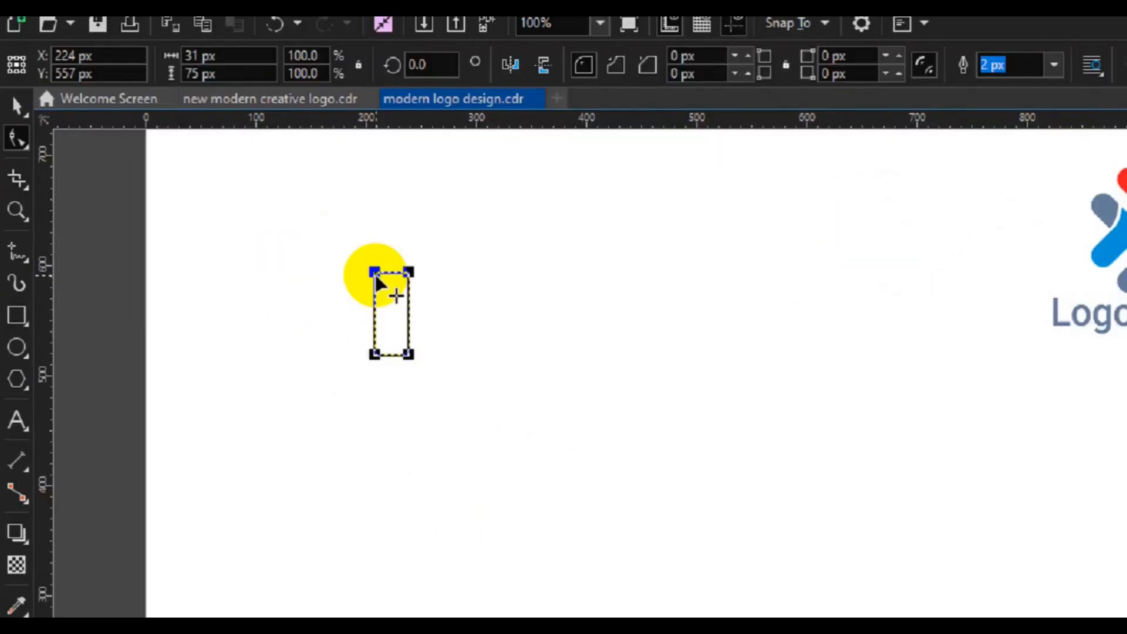
left_click_drag(454, 302, 479, 318)
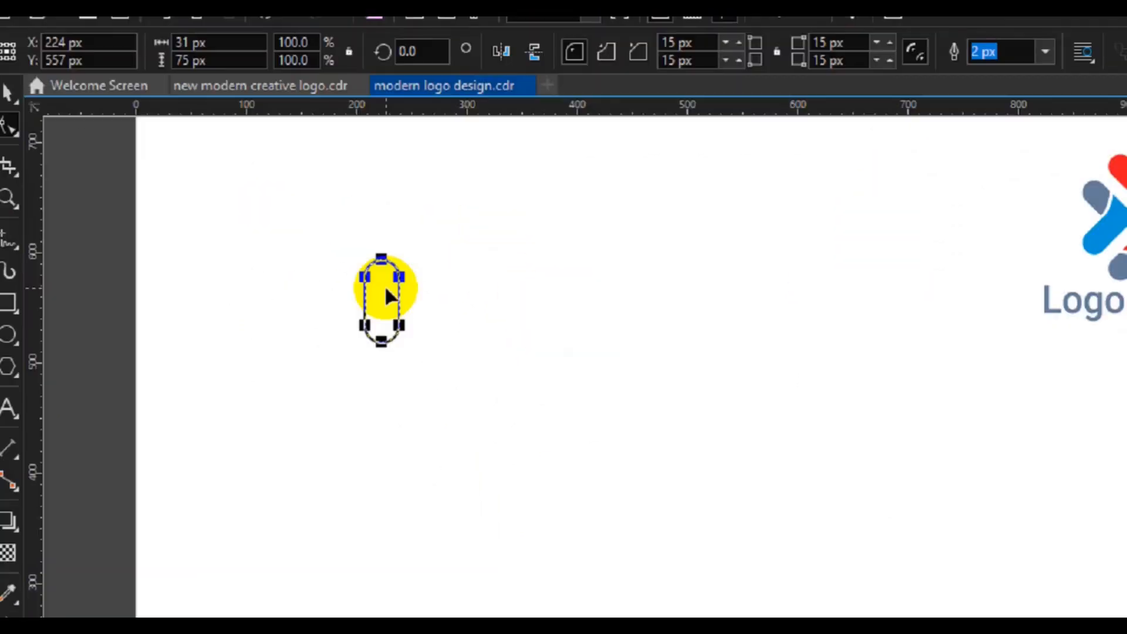
left_click(8, 94)
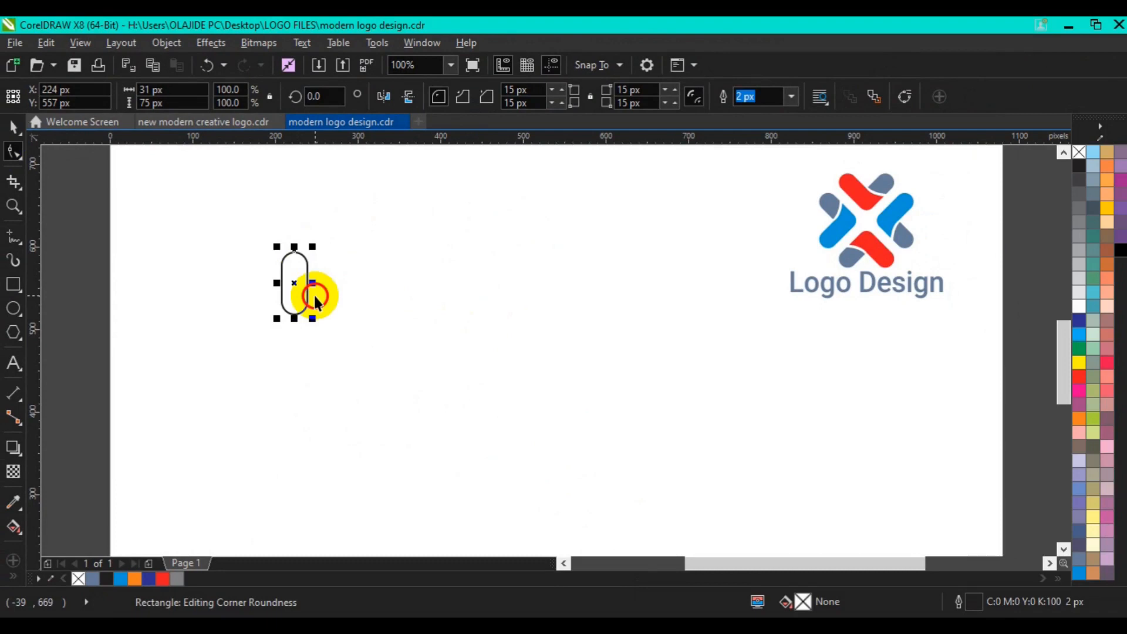
key("space")
Step: Rotate the capsule shape by 45 degrees
left_click(296, 283)
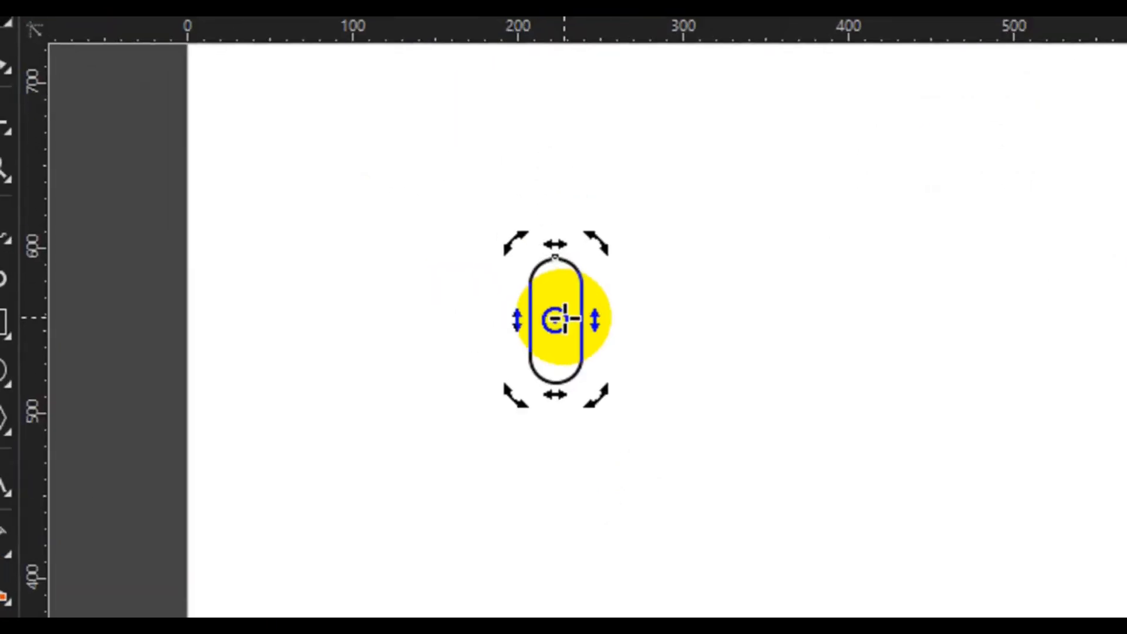
left_click(592, 133)
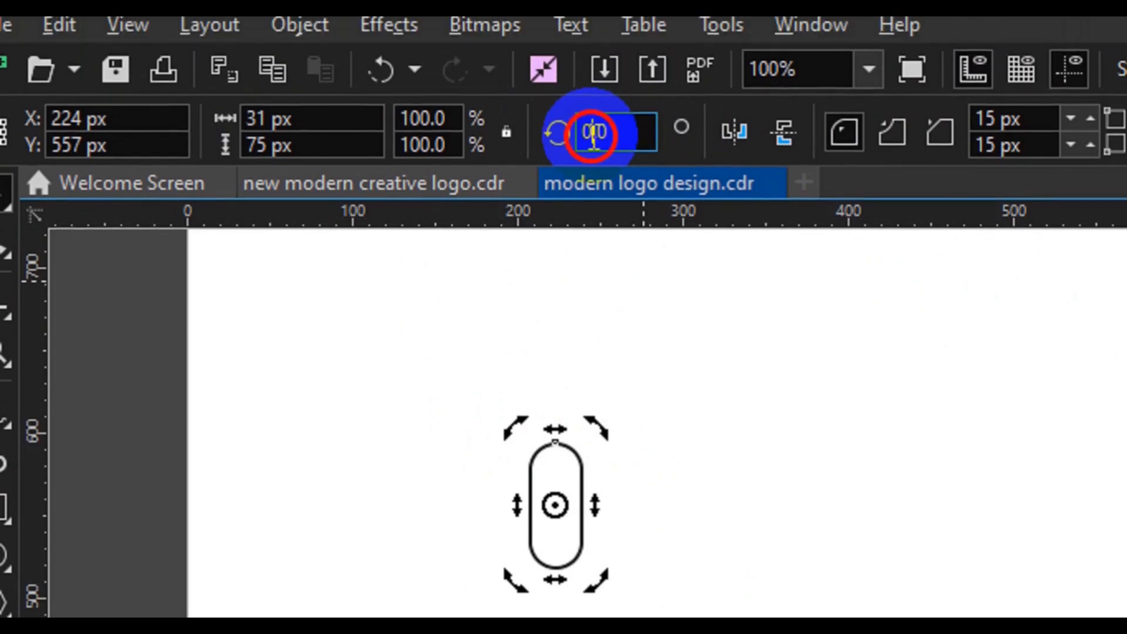
key("BackSpace")
type("45")
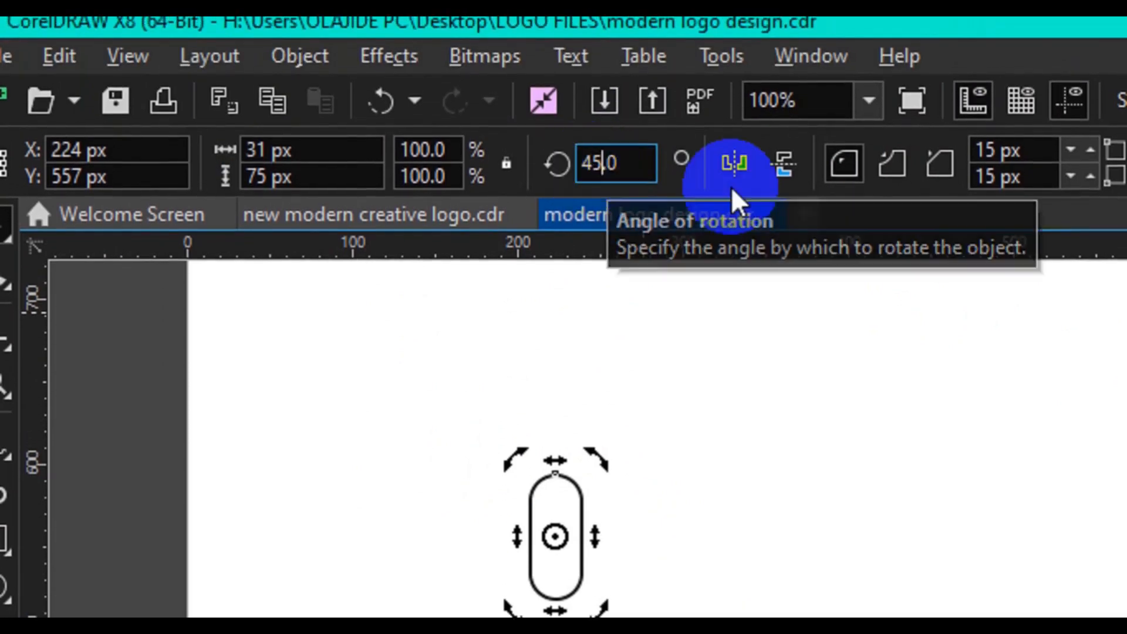
key("Return")
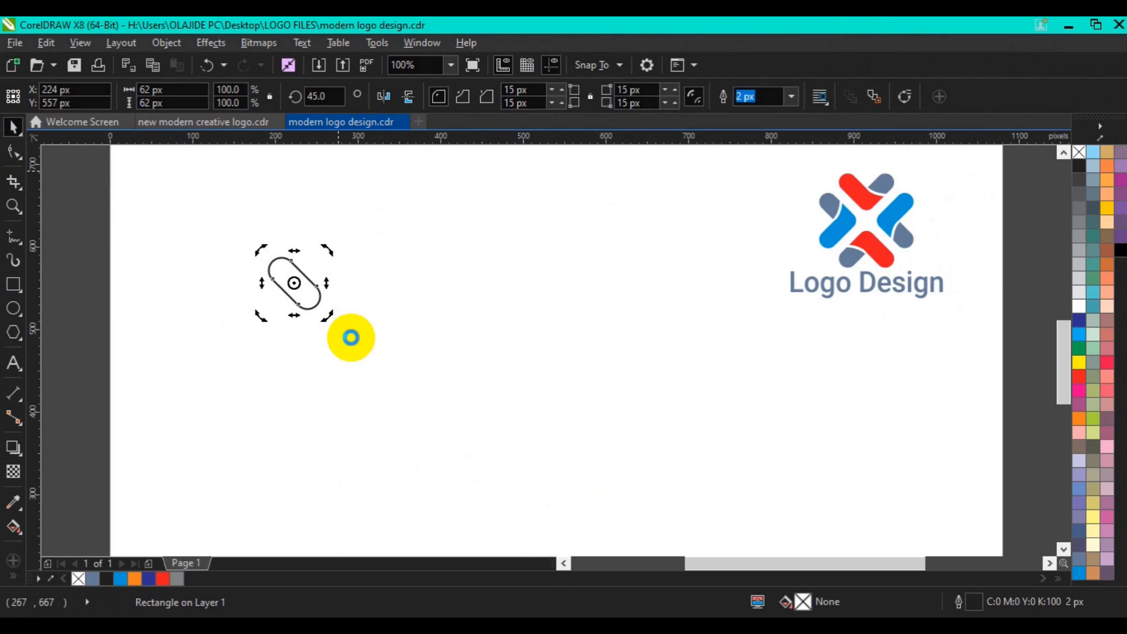
Step: Duplicate the tilted capsule in place and mirror the copy horizontally
key("ctrl+c")
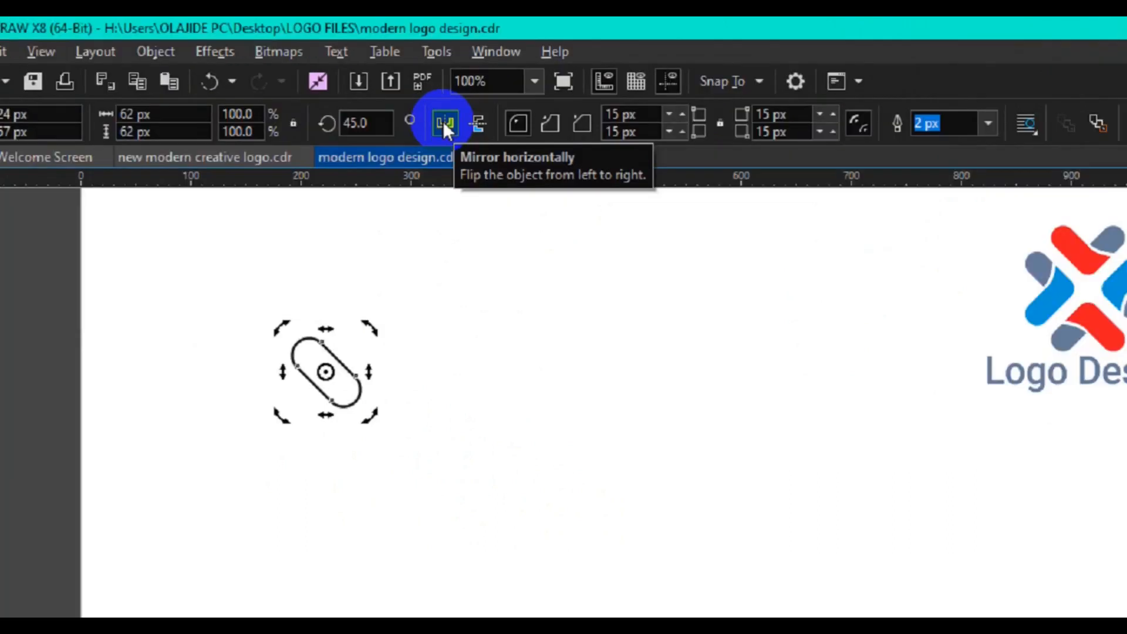
left_click(383, 97)
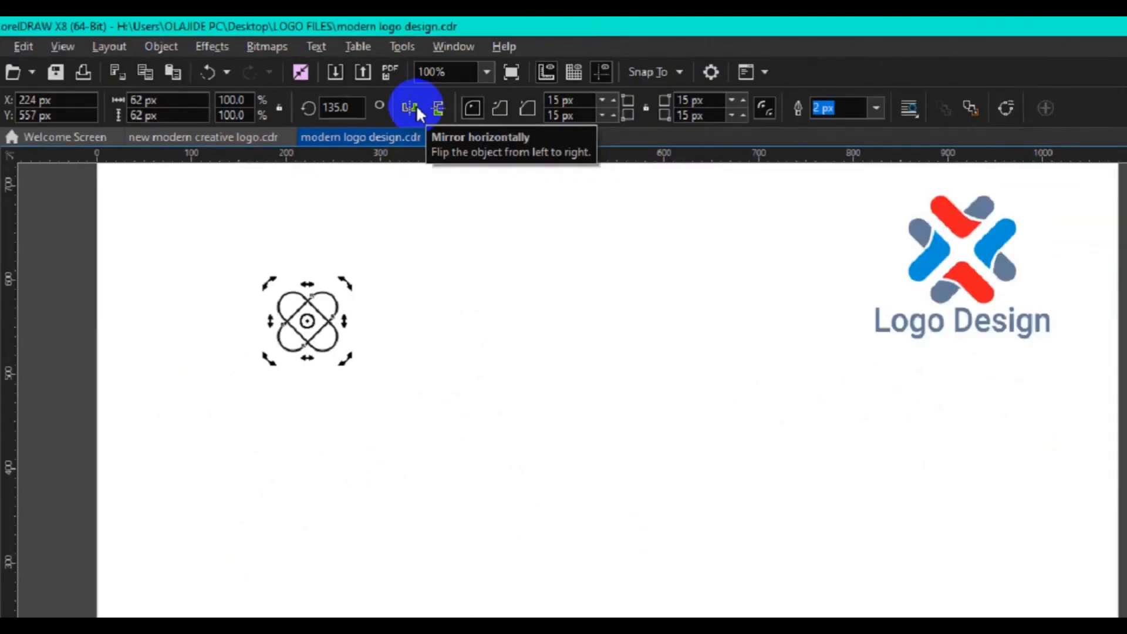
left_click(153, 345)
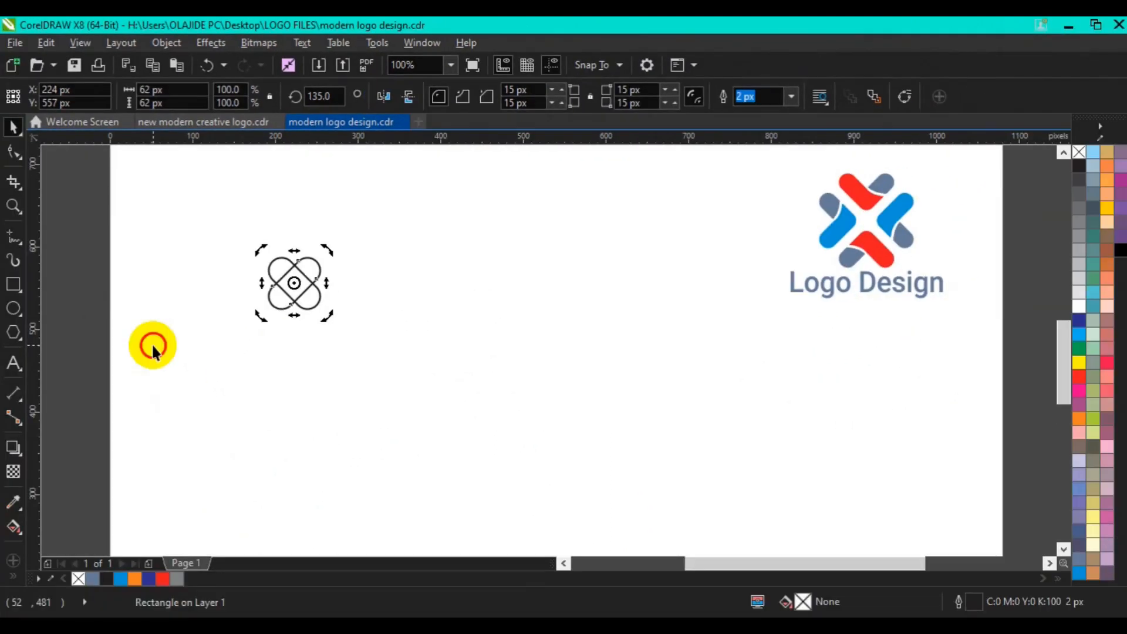
Step: Move the mirrored capsule right to about X 253 px so the lower rounded ends overlap in a V shape
left_click(277, 306)
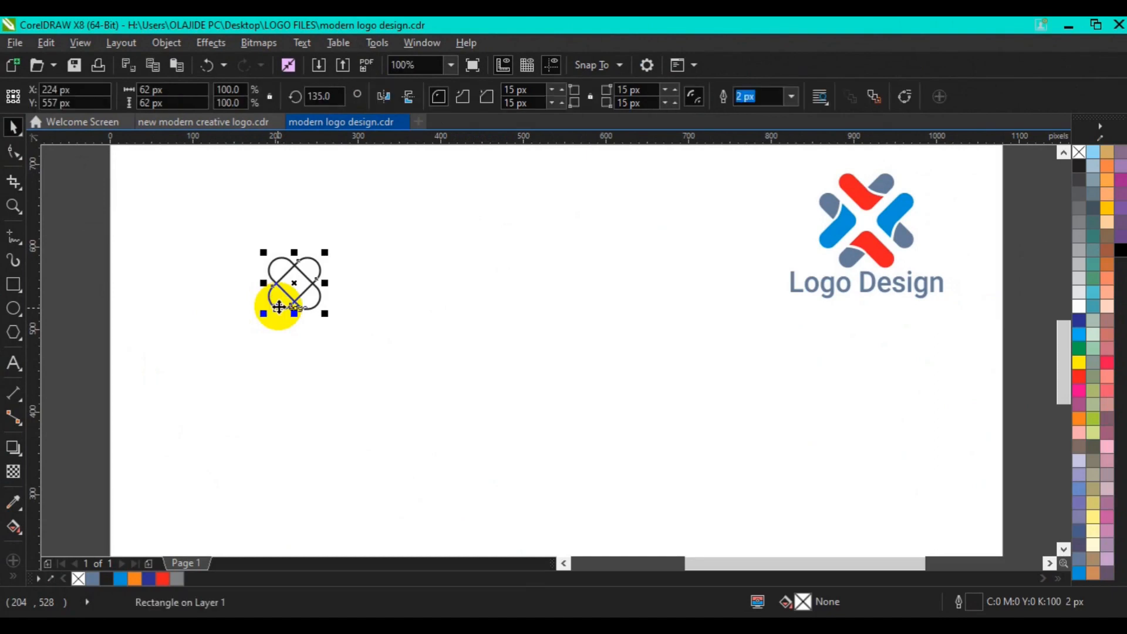
left_click_drag(279, 307, 302, 297)
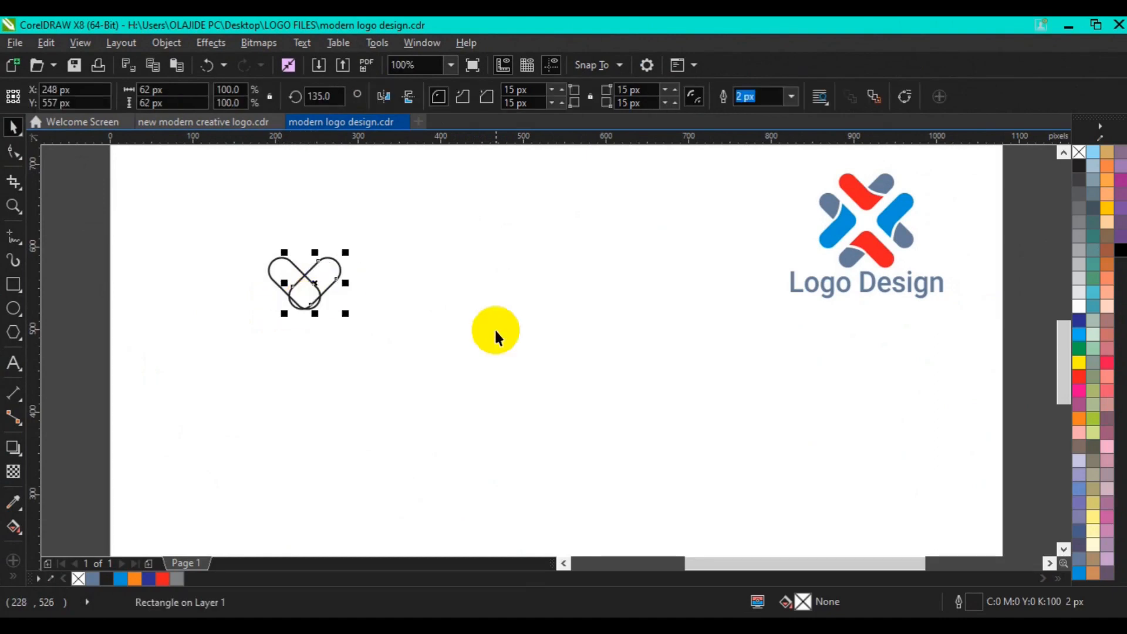
left_click(13, 206)
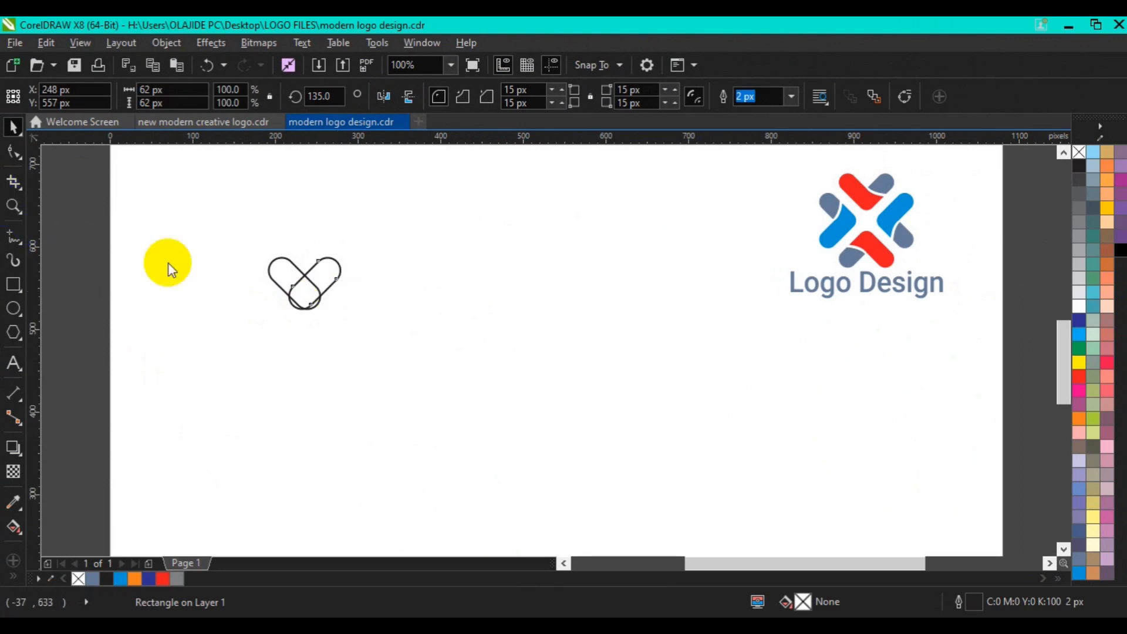
left_click(281, 286)
left_click(13, 126)
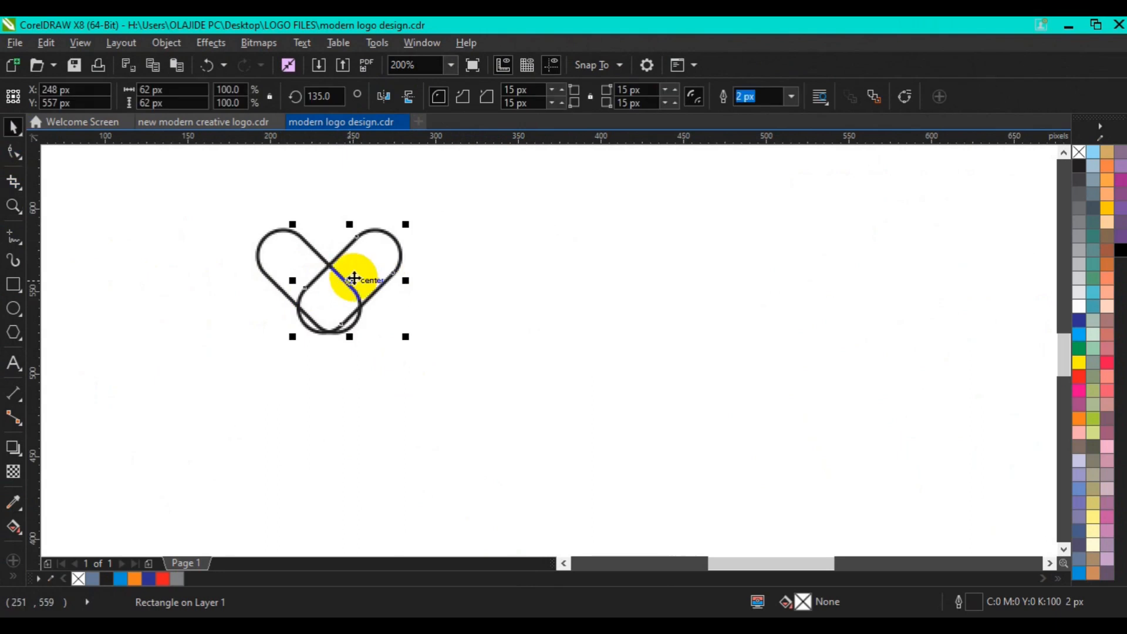
left_click_drag(354, 279, 358, 275)
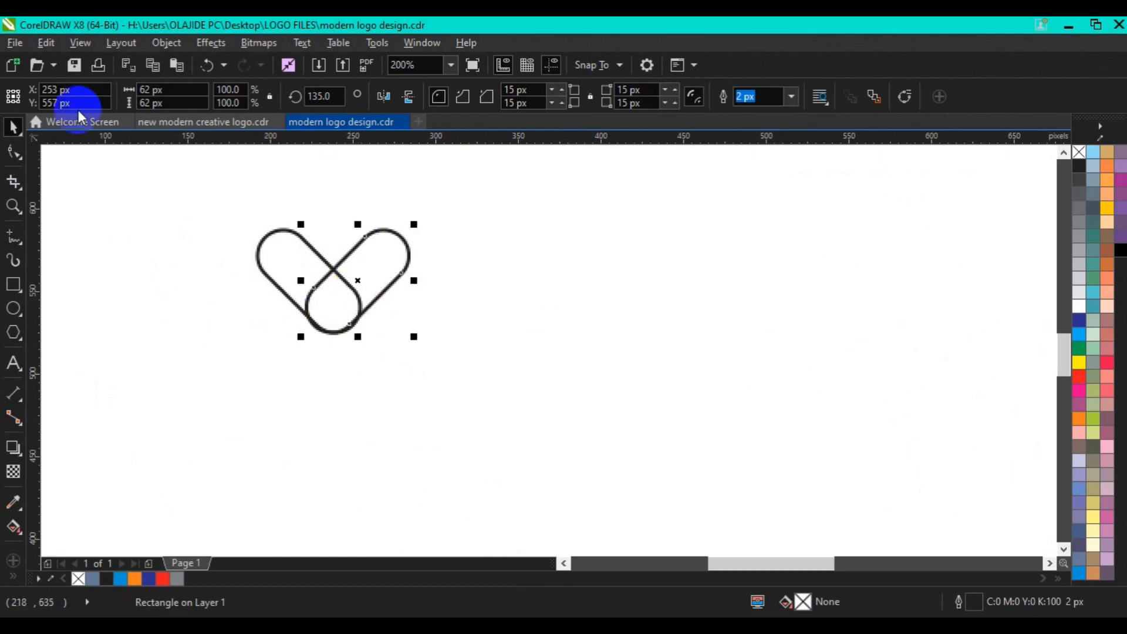
Step: Draw a shallow Pen curve about 33 px wide from the capsules' crossing point to the right capsule's outer edge
left_click(14, 206)
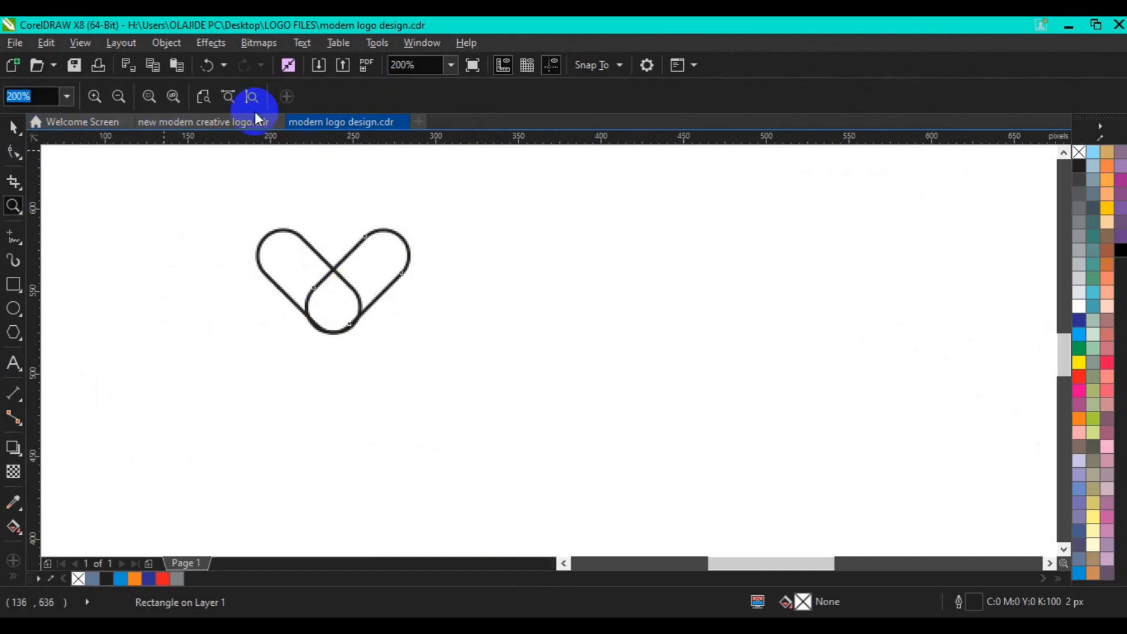
left_click(130, 98)
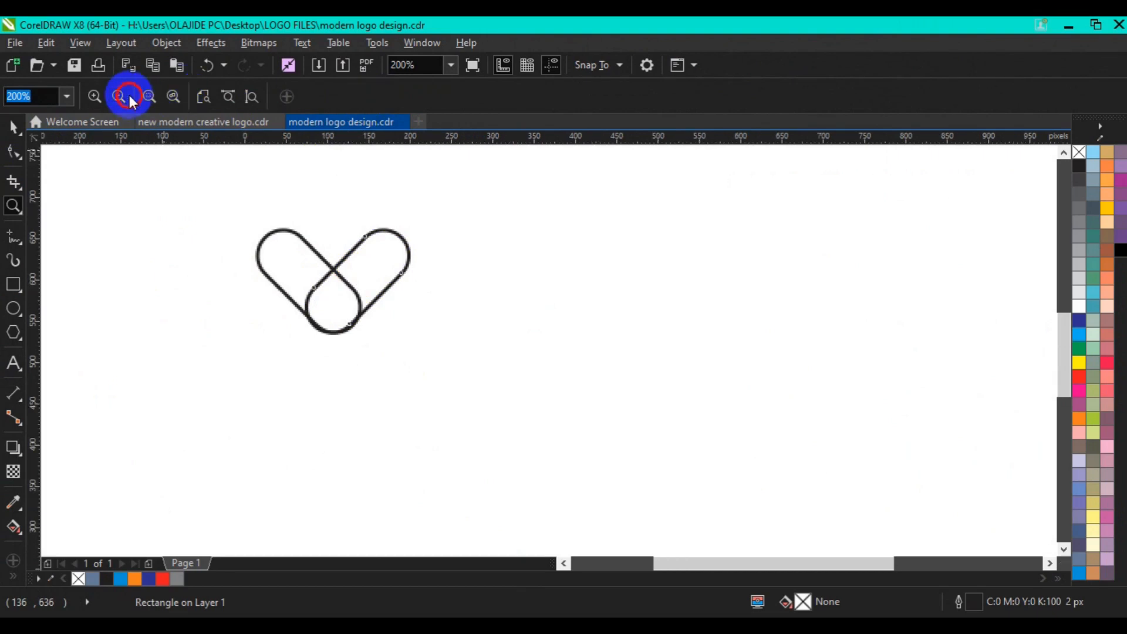
left_click(14, 133)
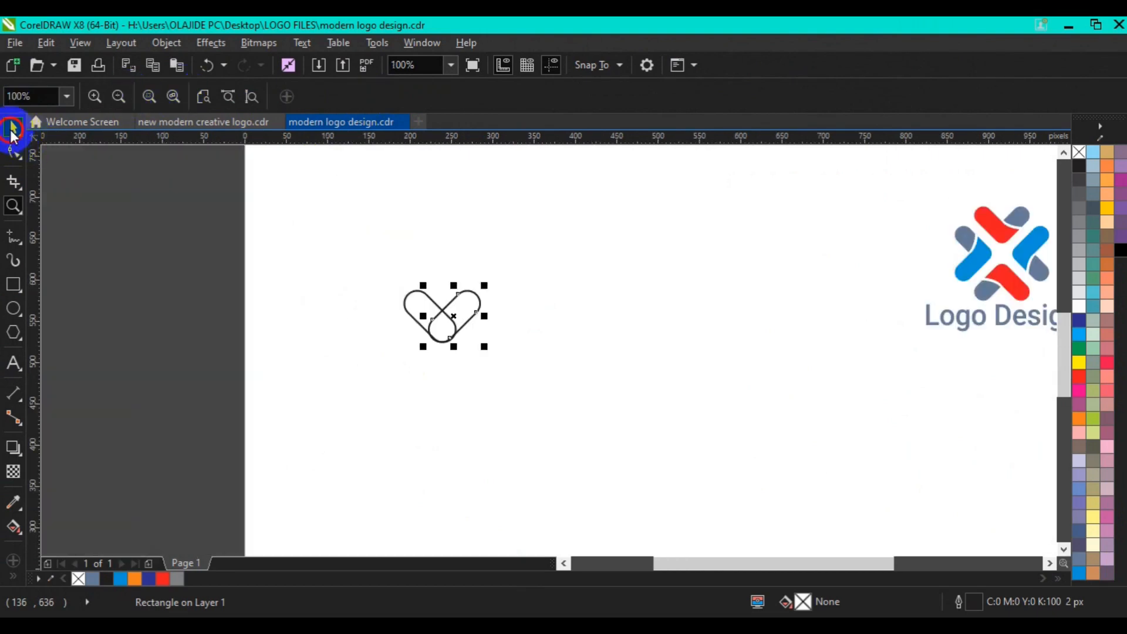
left_click(13, 206)
left_click(458, 326)
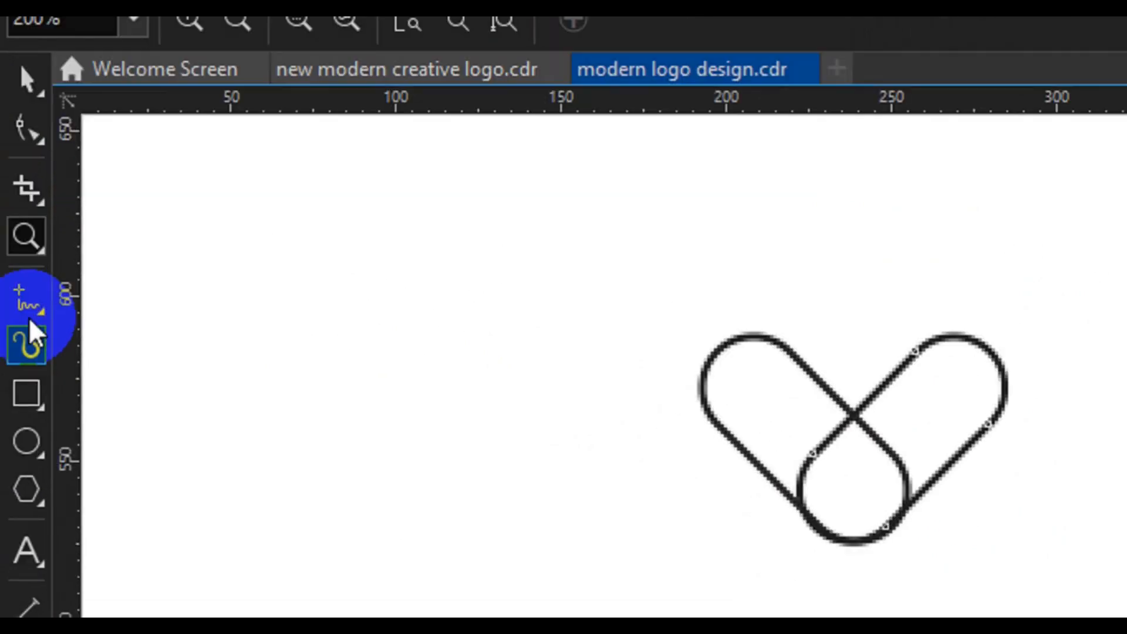
left_click(30, 321)
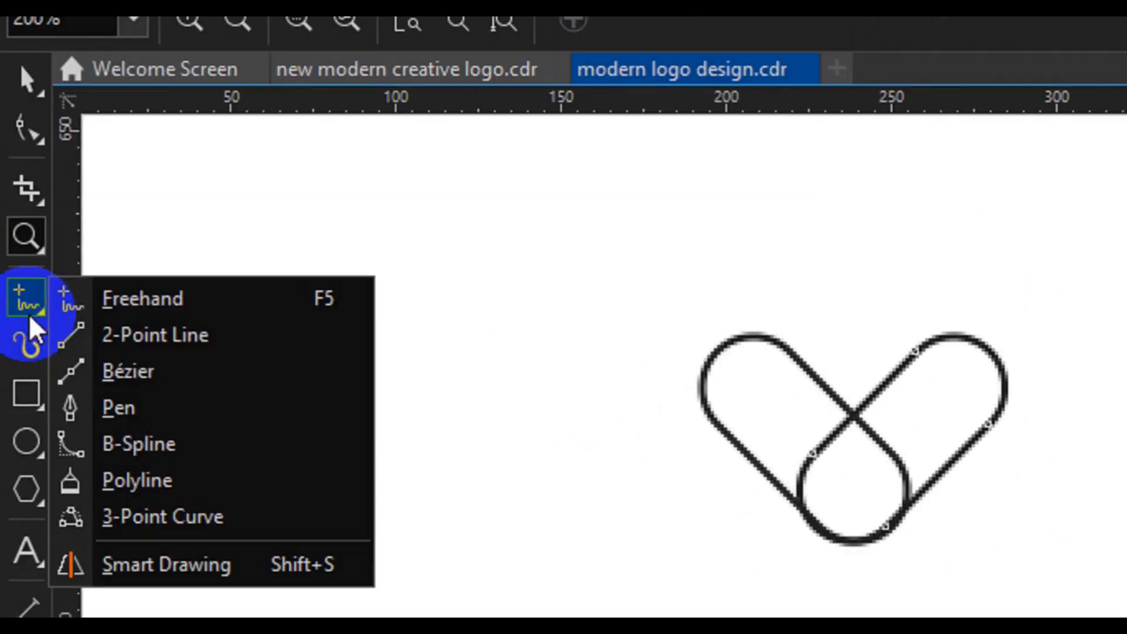
left_click(130, 405)
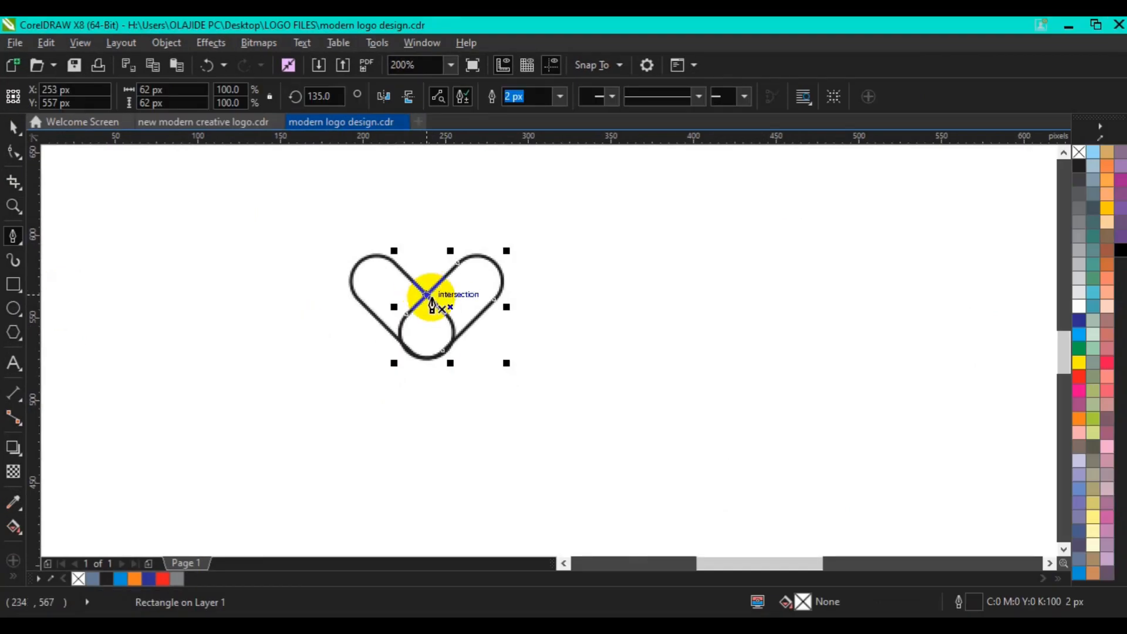
left_click(427, 297)
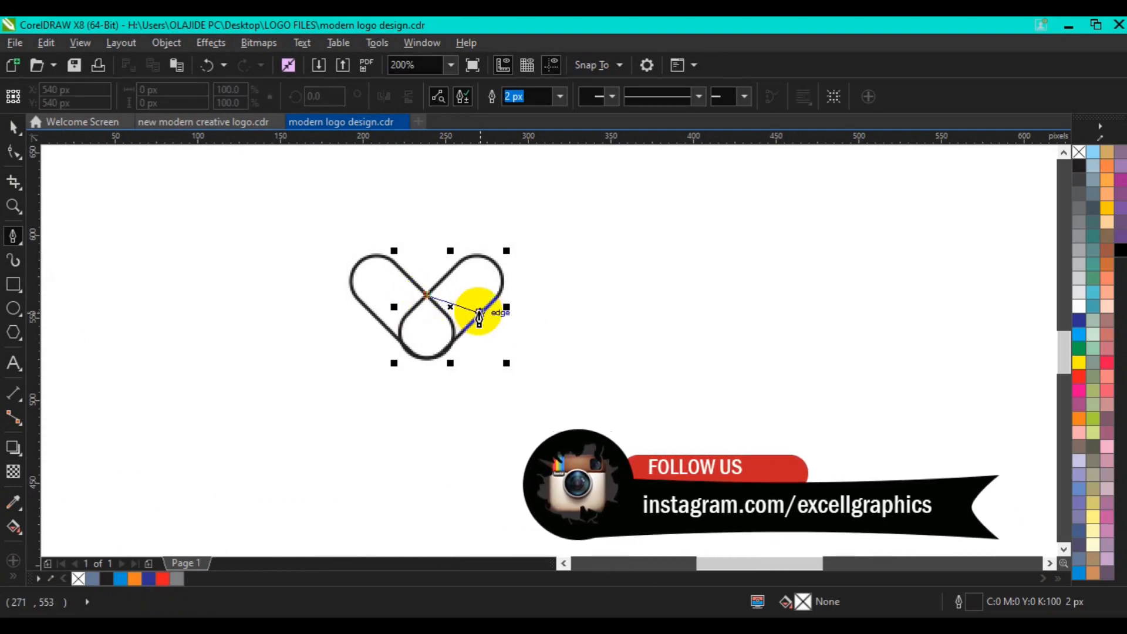
left_click_drag(480, 314, 502, 316)
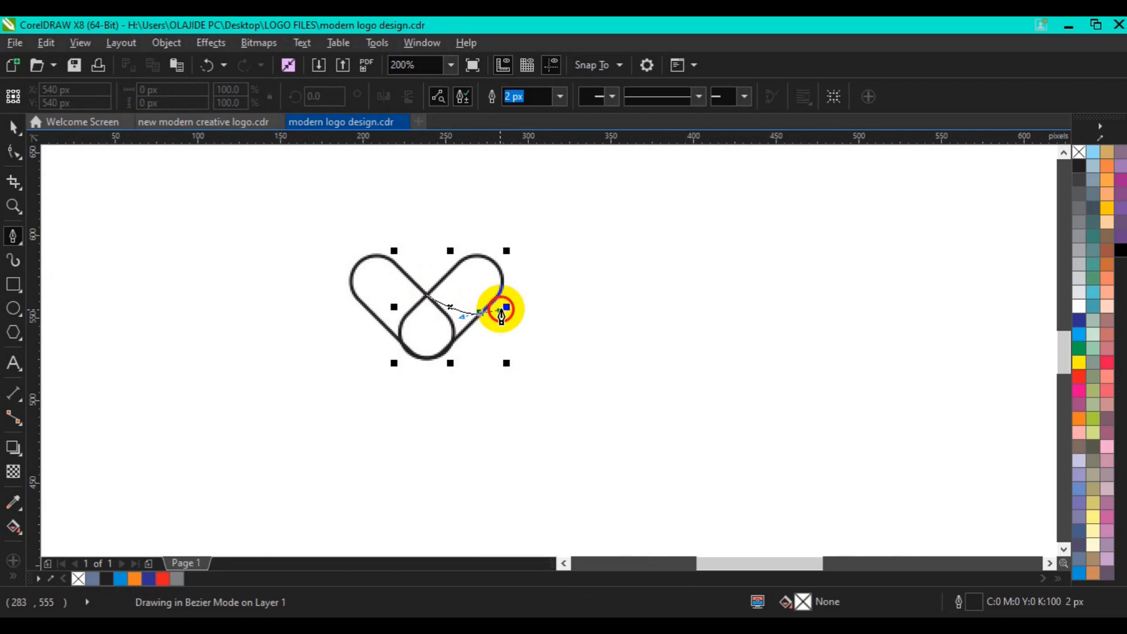
left_click_drag(501, 317, 504, 319)
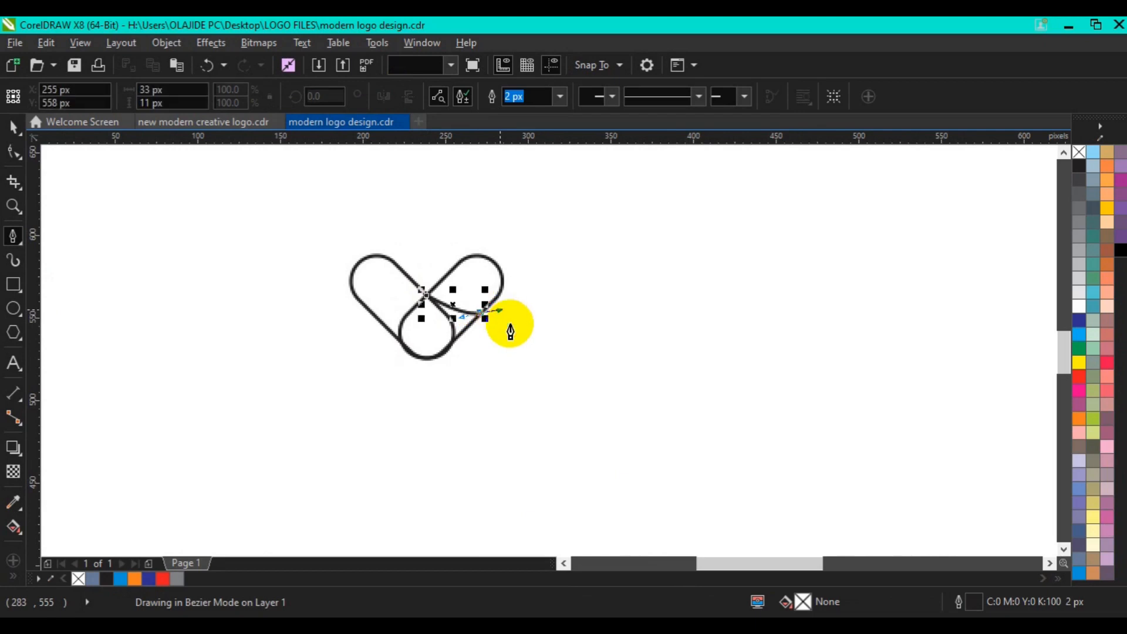
key("Escape")
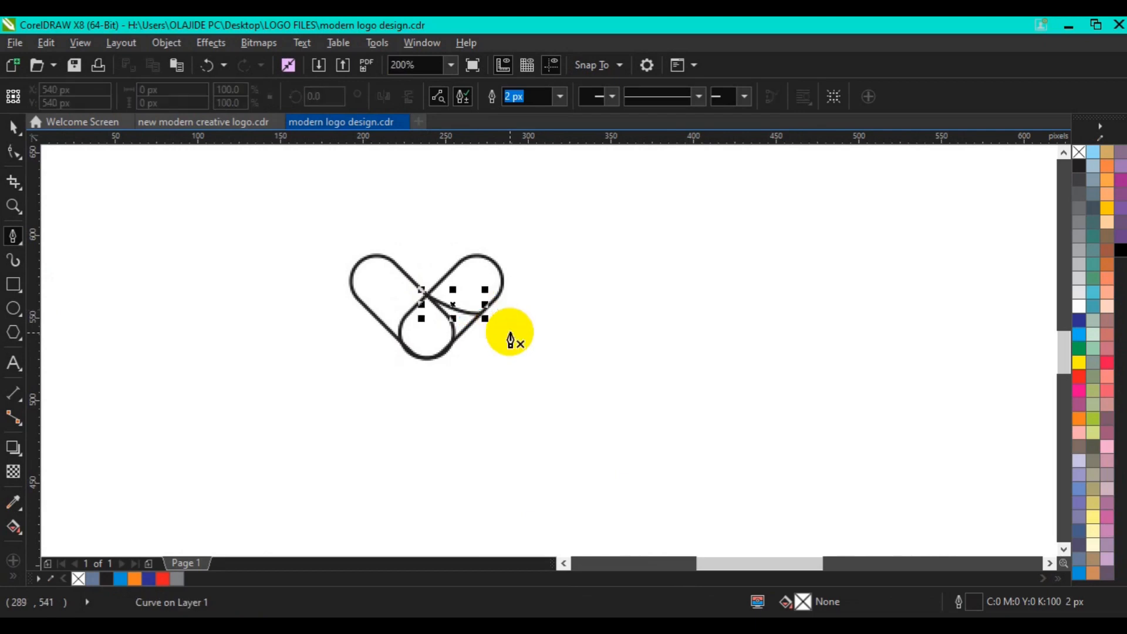
Step: Draw a second Pen curve just above the first, from near the crossing point to the right capsule's outer edge
left_click(430, 292)
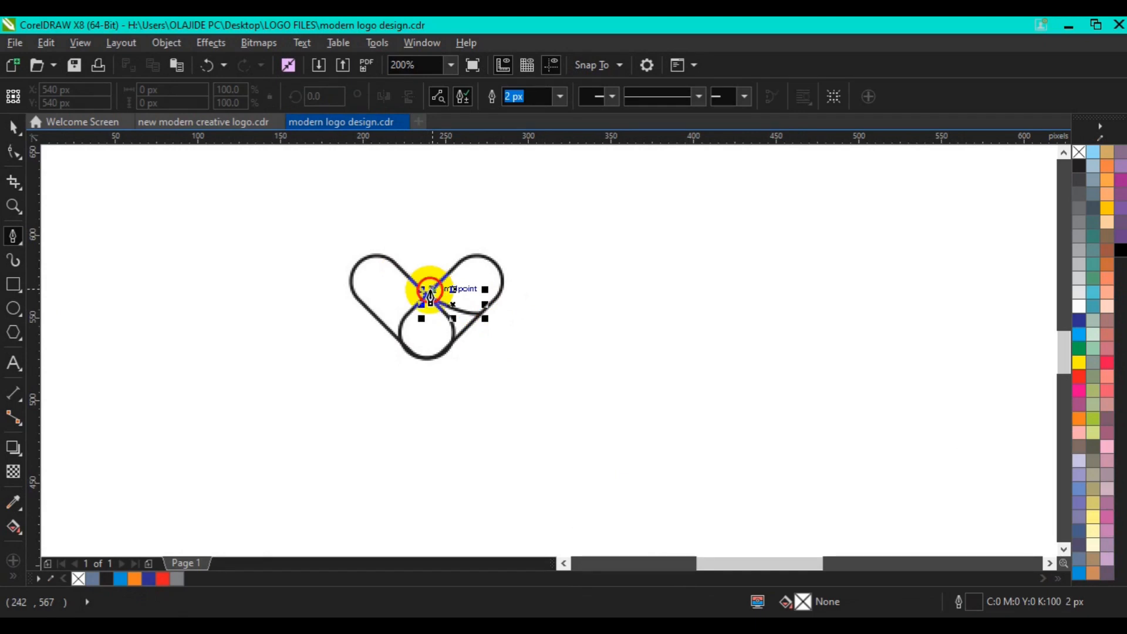
left_click(486, 305)
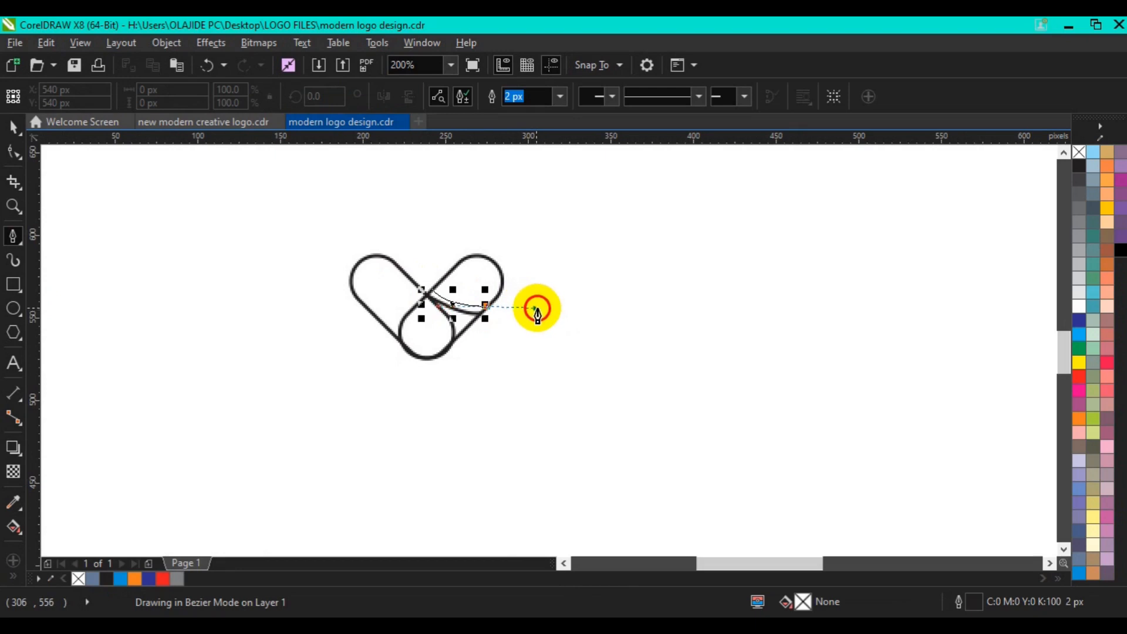
left_click_drag(537, 309, 536, 308)
key("Escape")
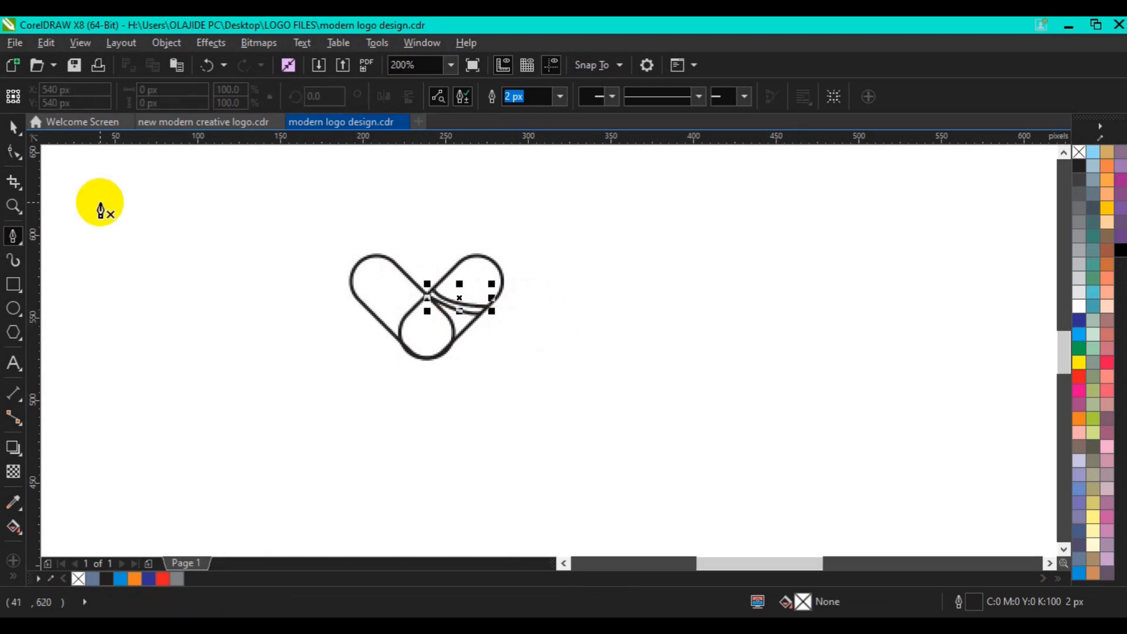
Step: Group the two capsules and the two curves into one object
left_click(13, 127)
left_click(272, 230)
left_click_drag(250, 216, 512, 371)
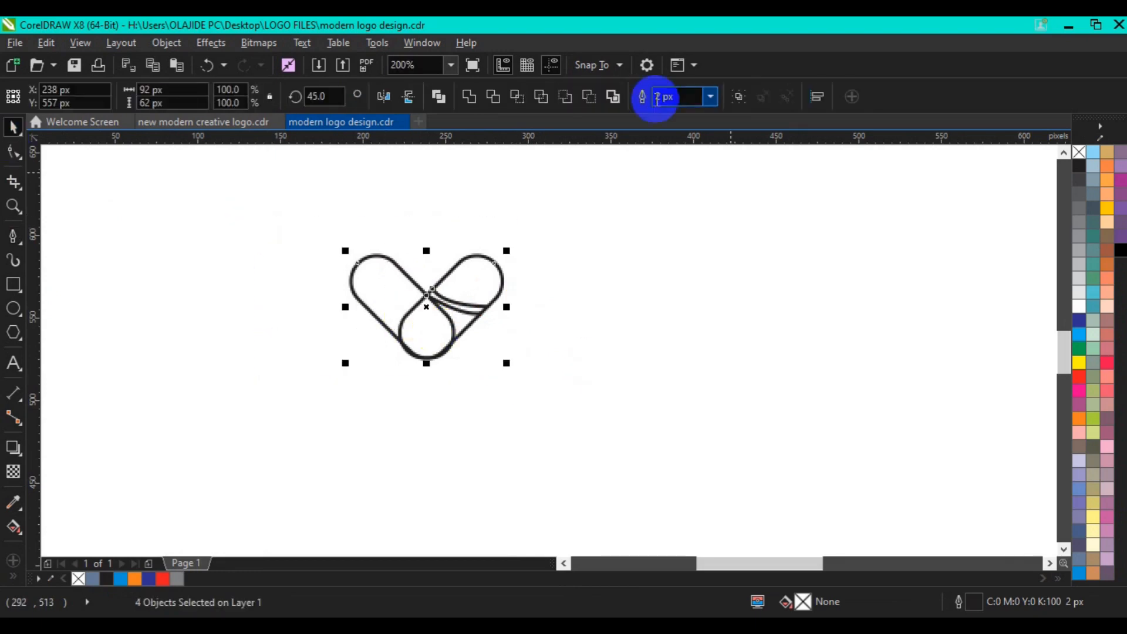
left_click(736, 98)
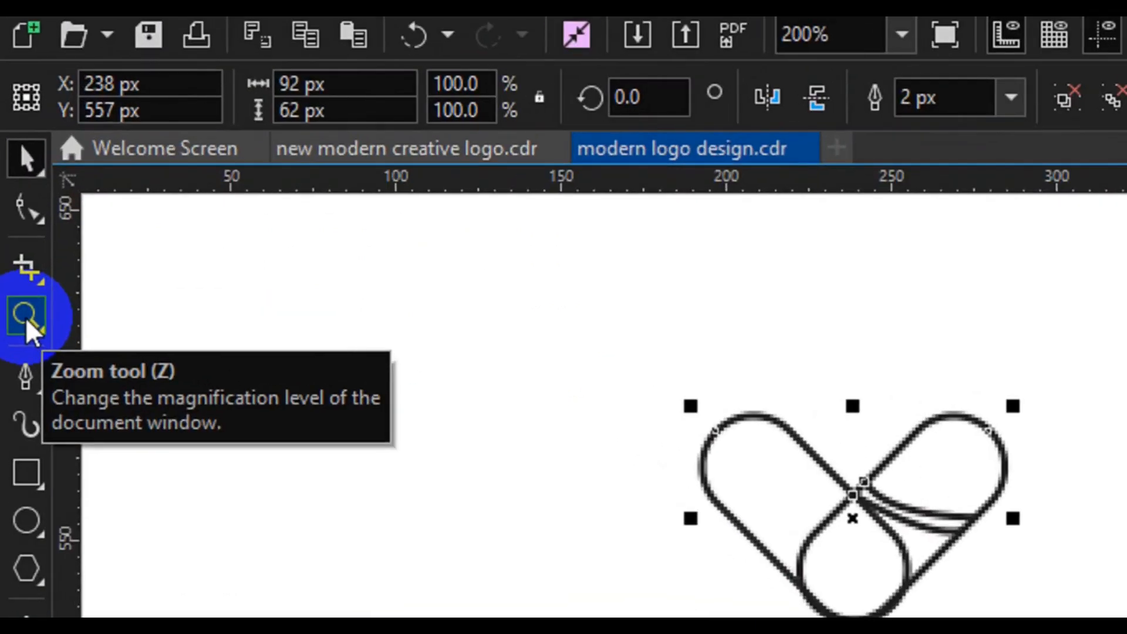
left_click(26, 319)
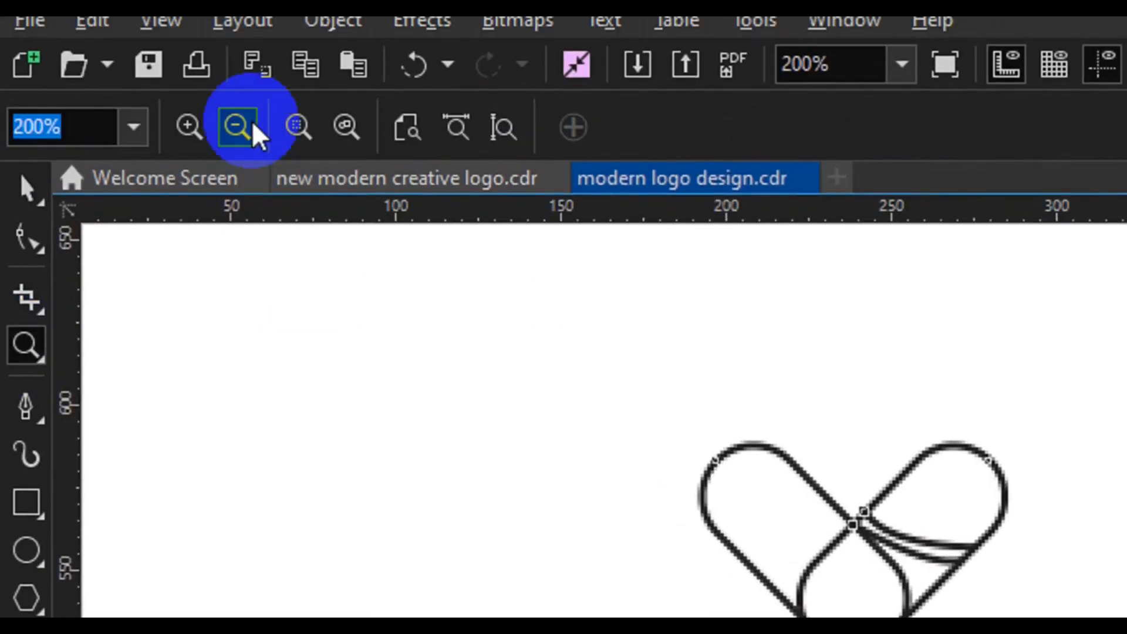
left_click(254, 131)
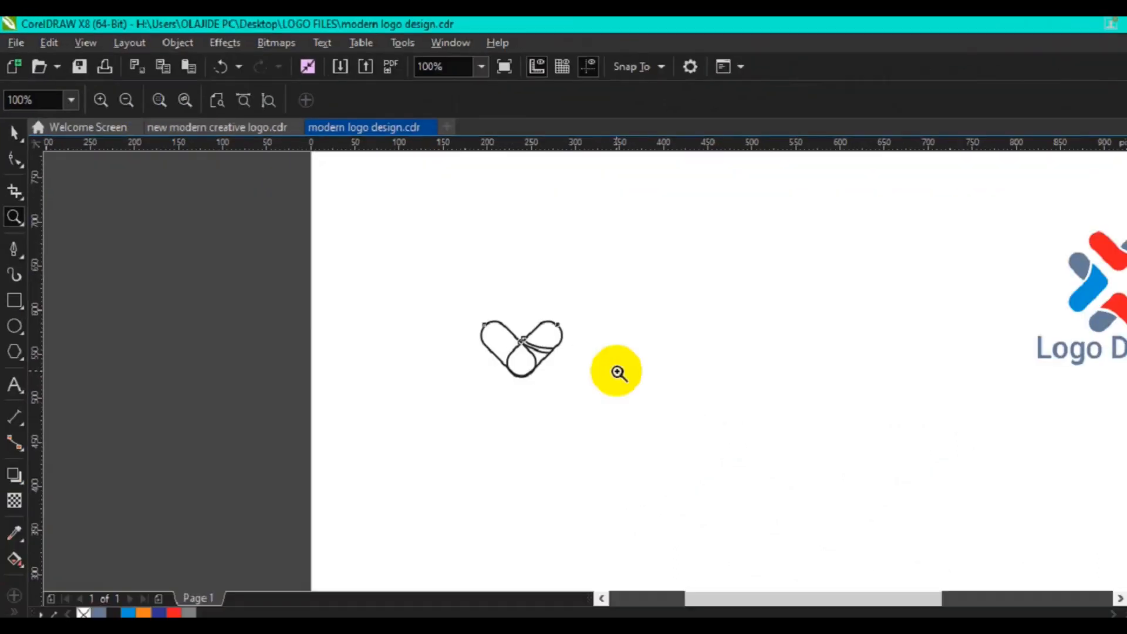
Step: Centre the V-shaped group on the page
left_click(14, 132)
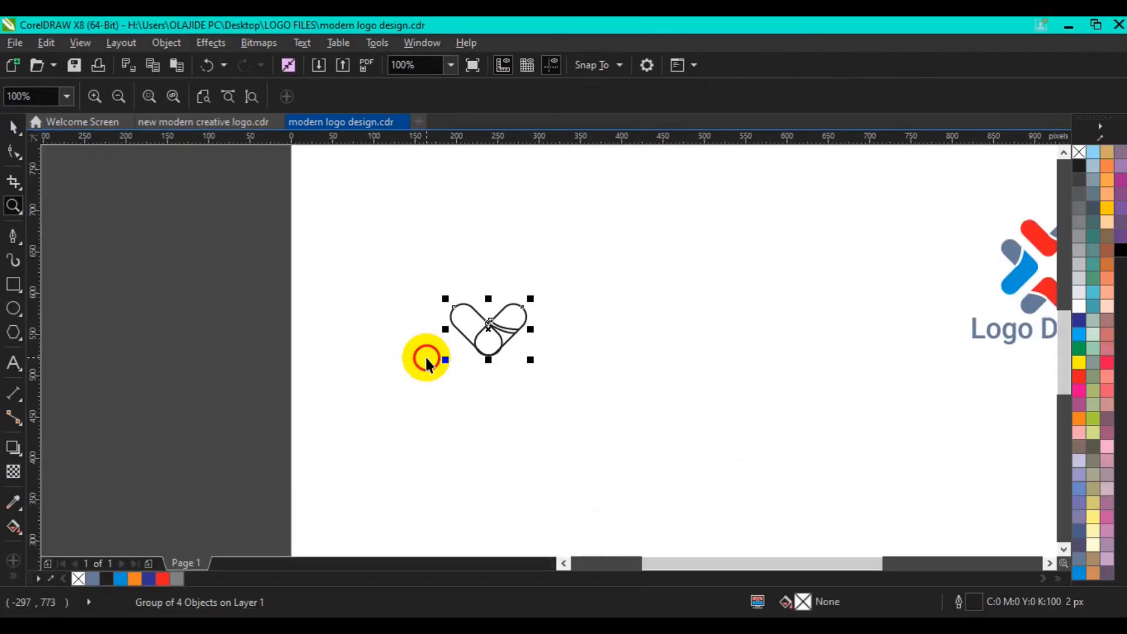
key("space")
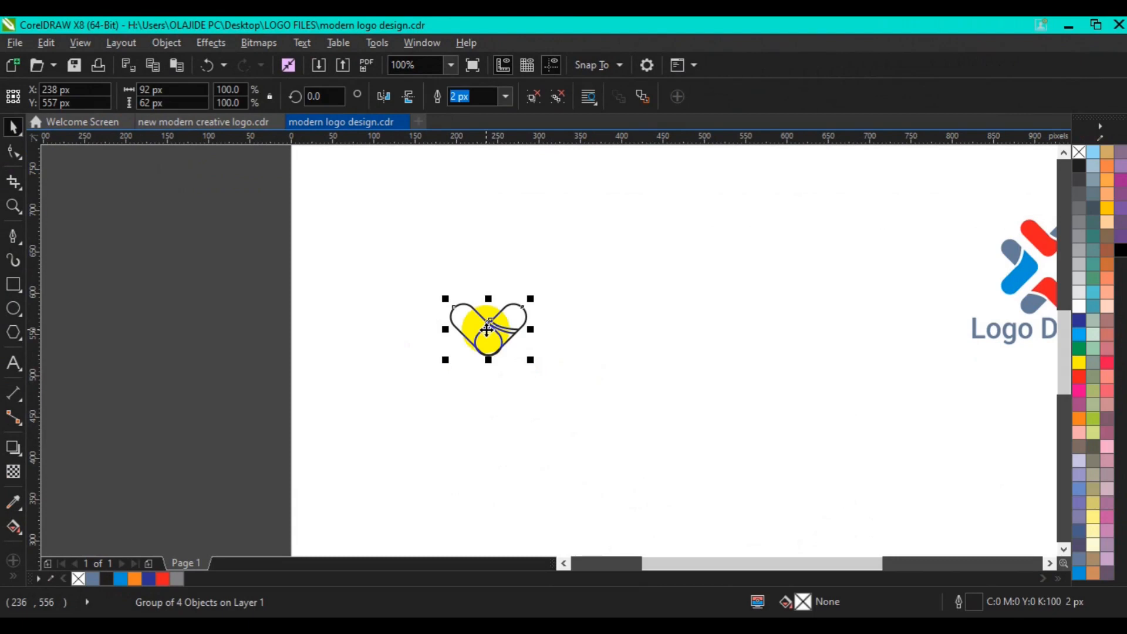
key("p")
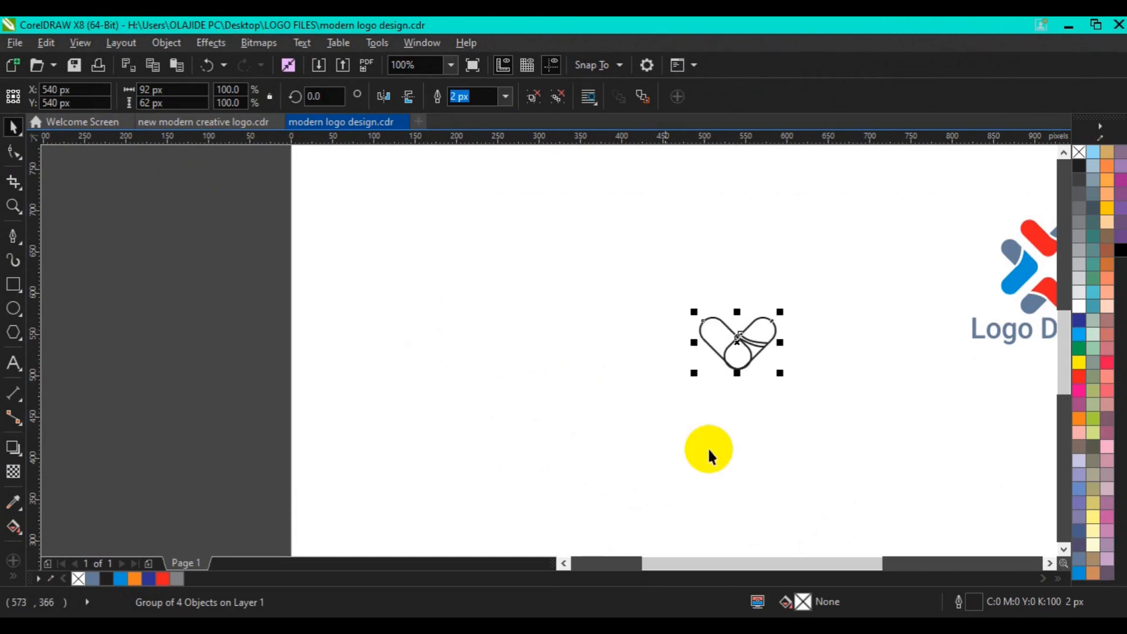
left_click(467, 450)
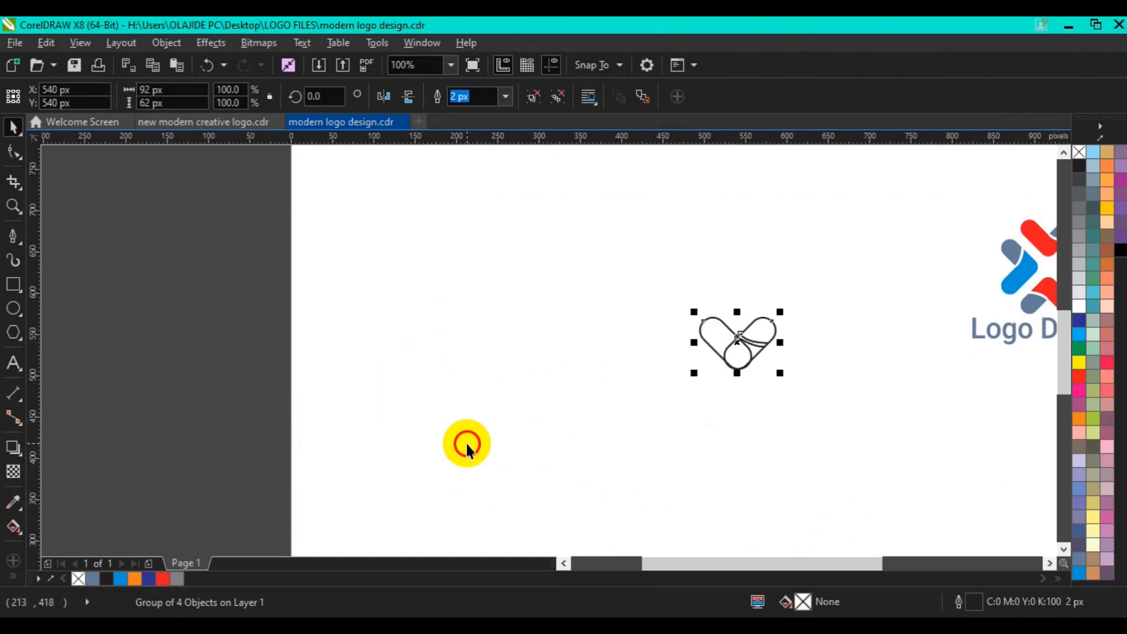
left_click(466, 441)
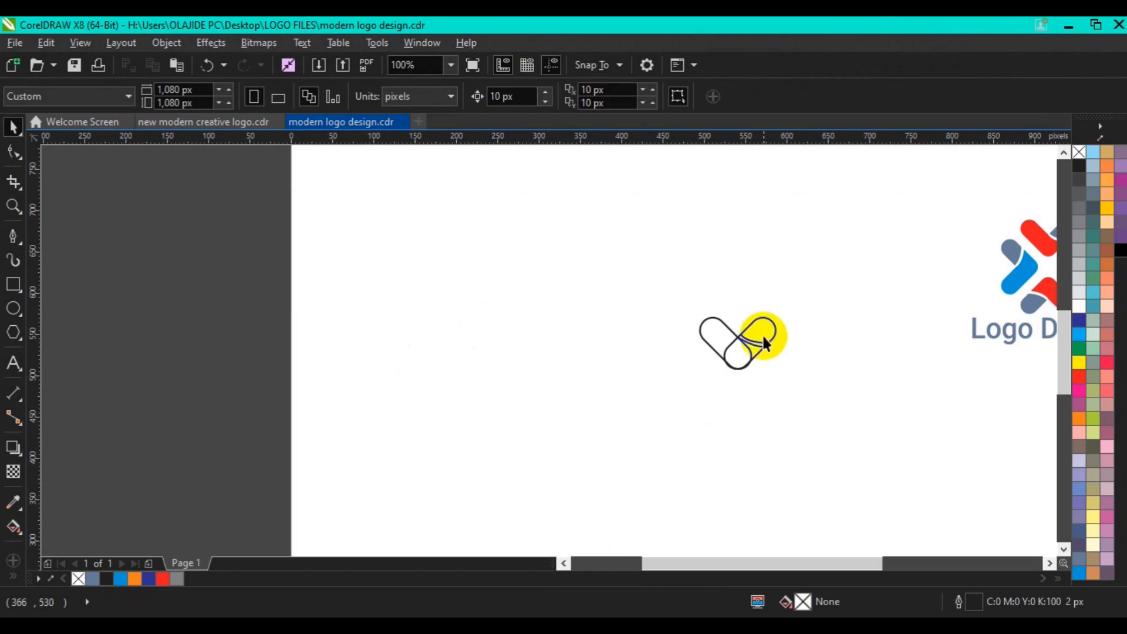
left_click(743, 358)
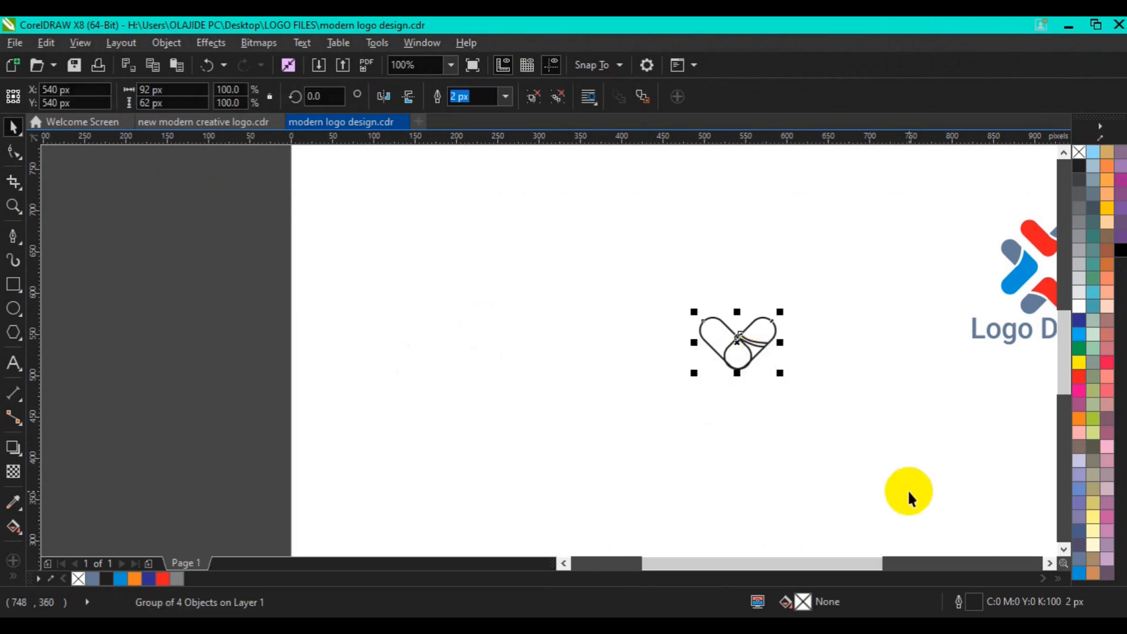
Step: Add a page-sized rectangle of 1,080 by 1,080 px around the V-shaped group
left_click(1050, 565)
left_click(1049, 565)
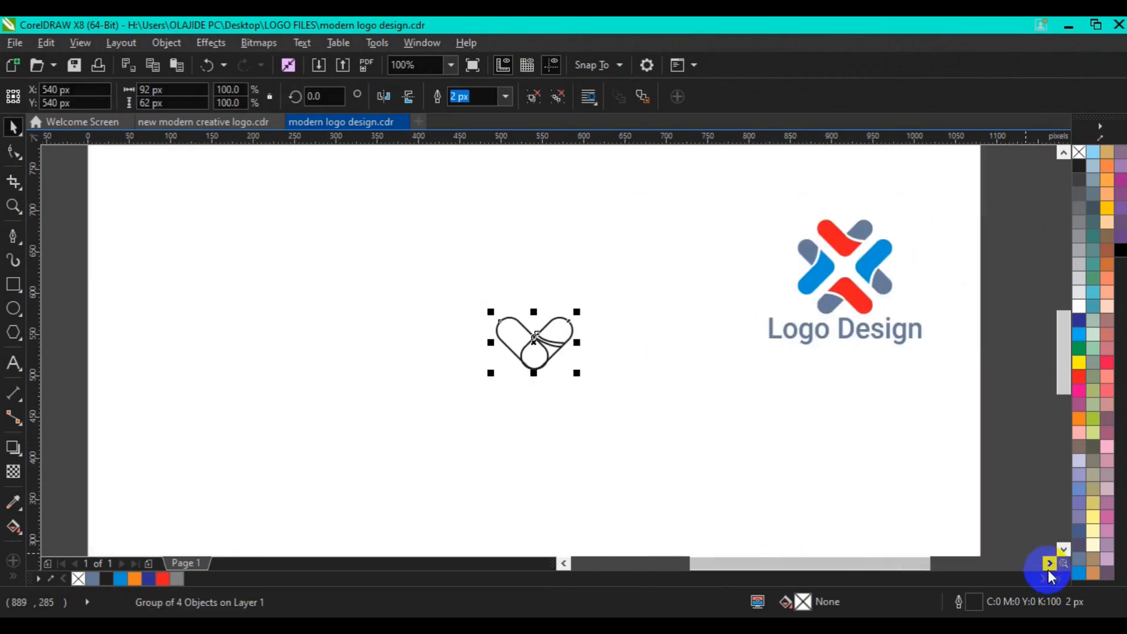
left_click(15, 284)
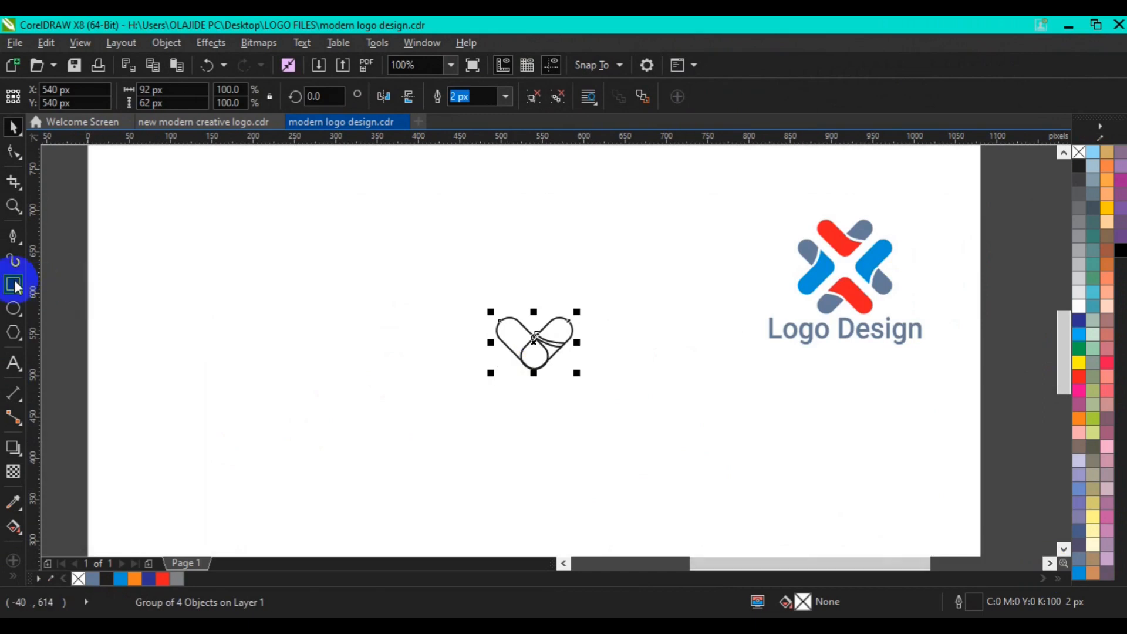
double_click(26, 313)
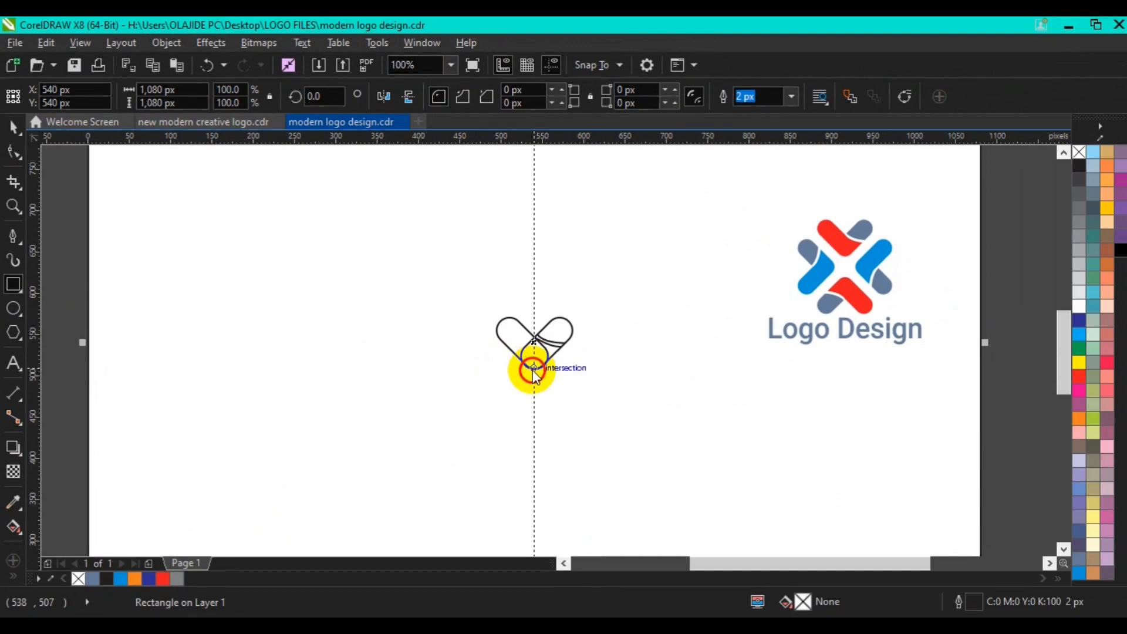
Step: Place a vertical guideline at X 540 px and a horizontal guideline at Y 541 px, crossing at the page centre
left_click_drag(533, 371, 533, 369)
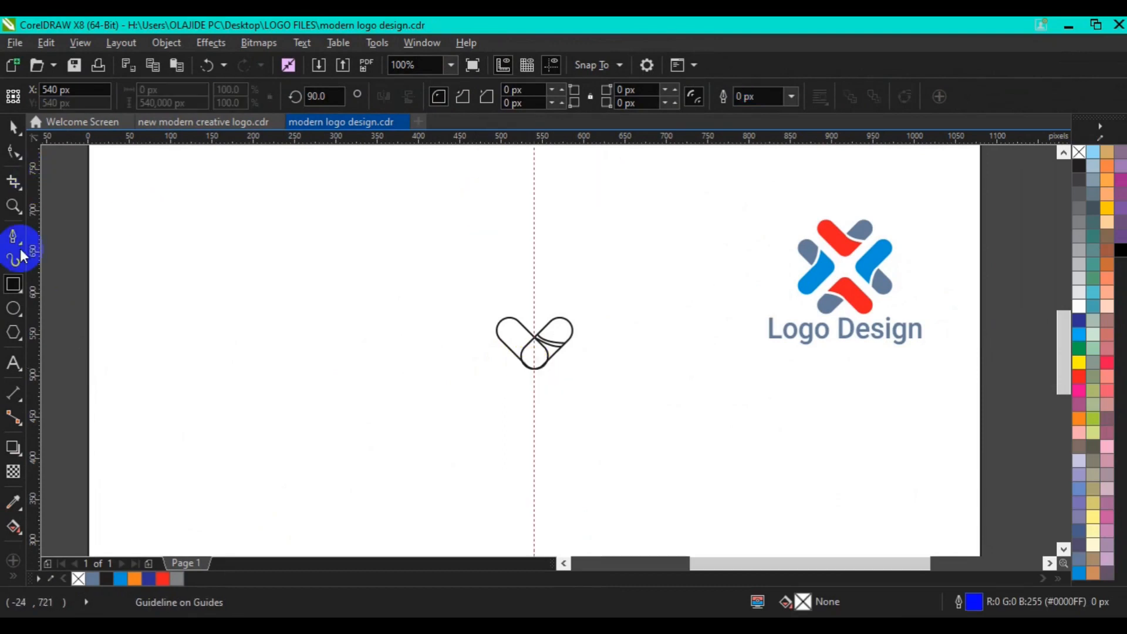
left_click(13, 130)
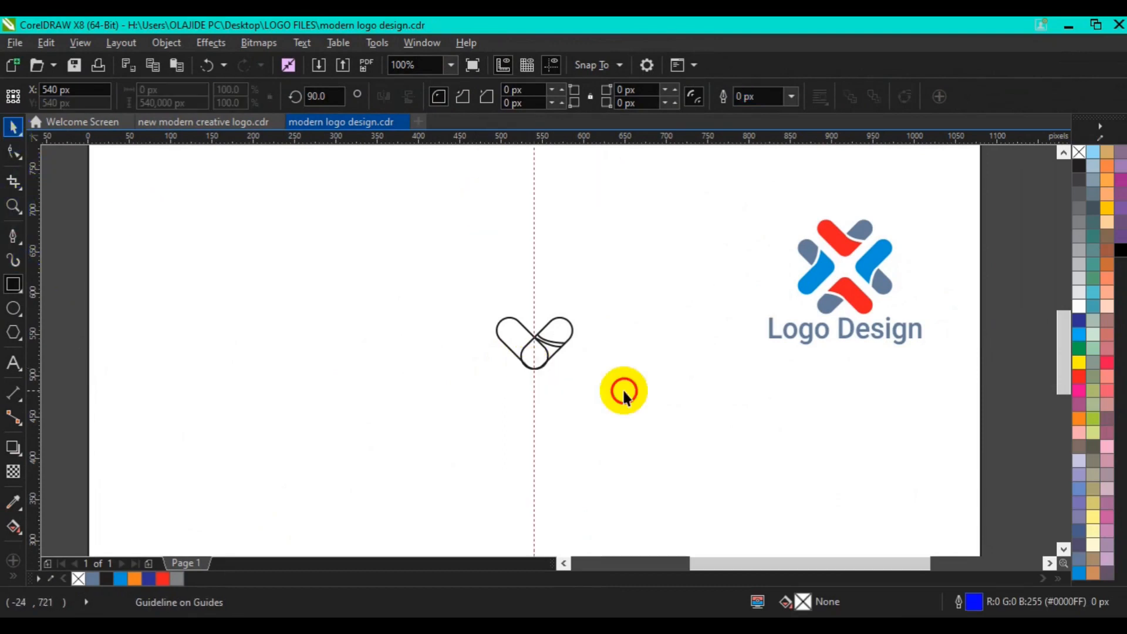
left_click(550, 349)
left_click(550, 349)
left_click(549, 349)
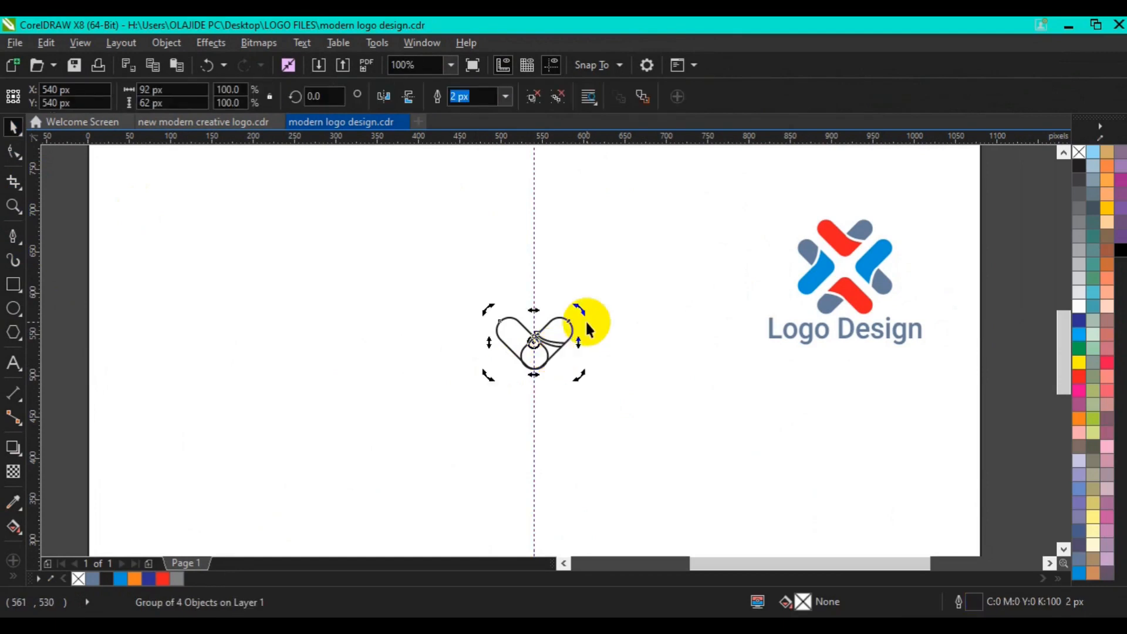
left_click_drag(574, 140, 586, 343)
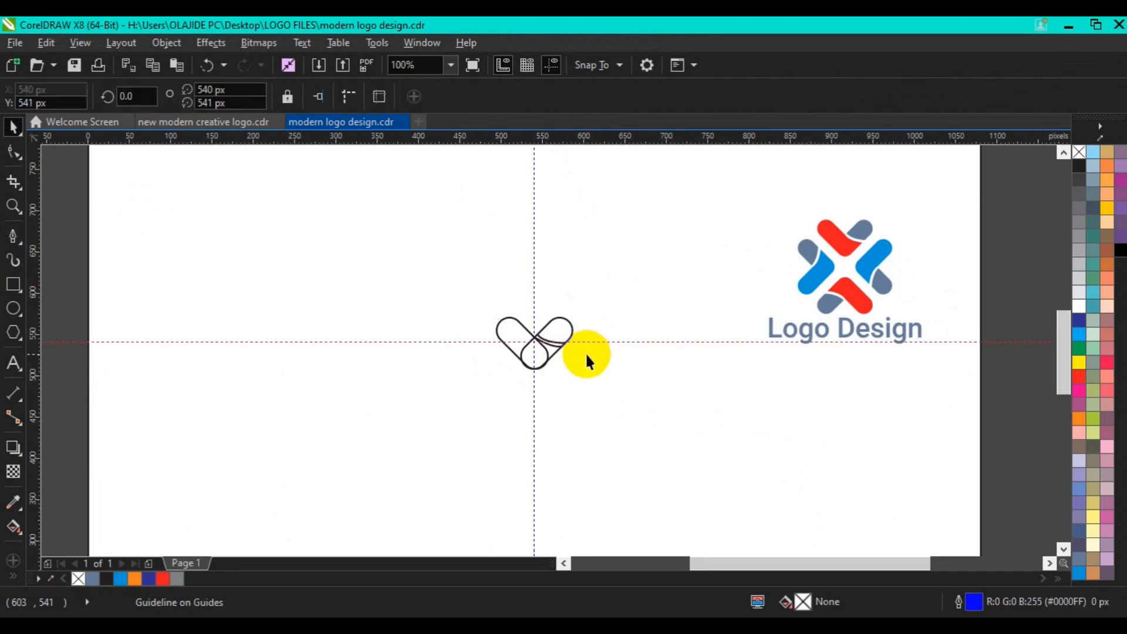
Step: Move the V-shaped group straight up along the vertical guideline to Y 590 px
left_click(549, 354)
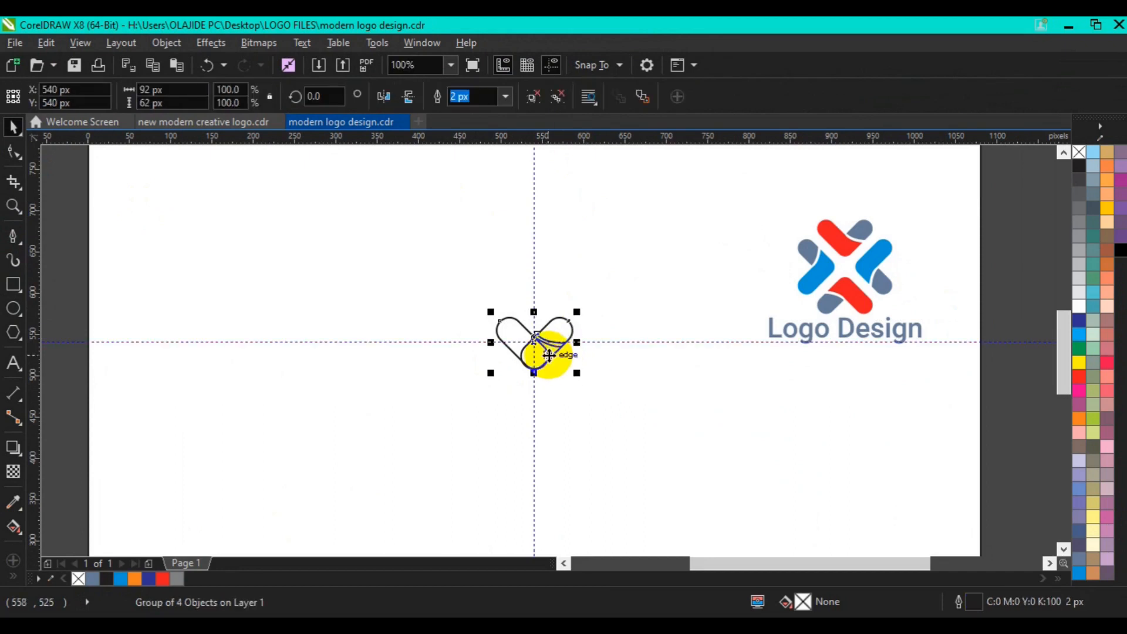
key("Up")
key("Up")
key("Up")
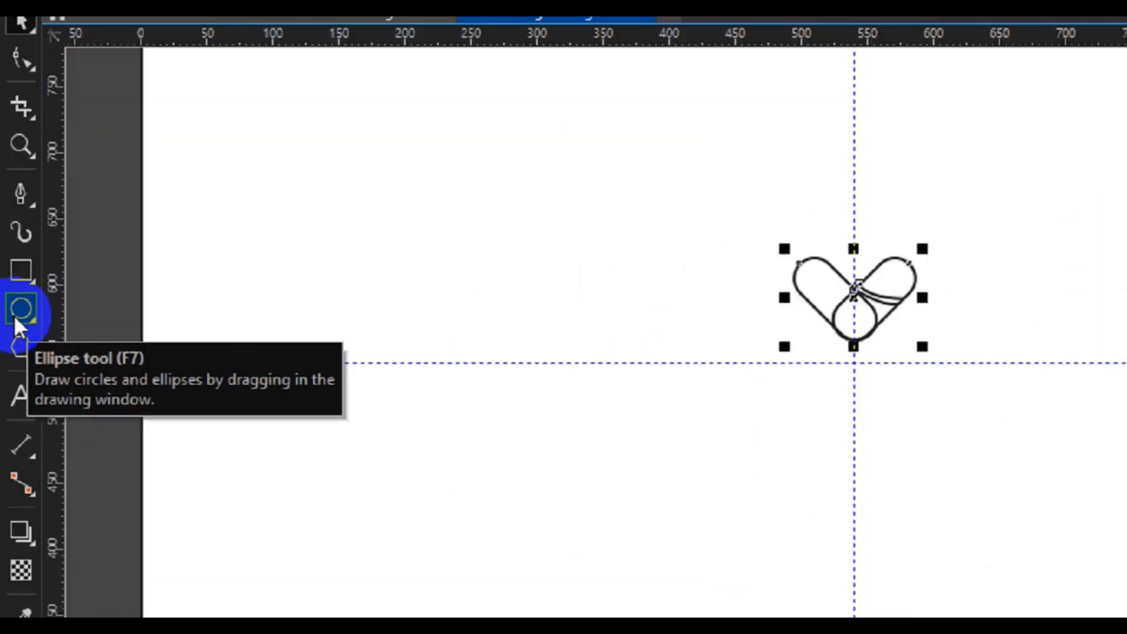
Step: Draw a circle about 26 px in diameter at the guidelines' intersection and centre it on the page
left_click(12, 316)
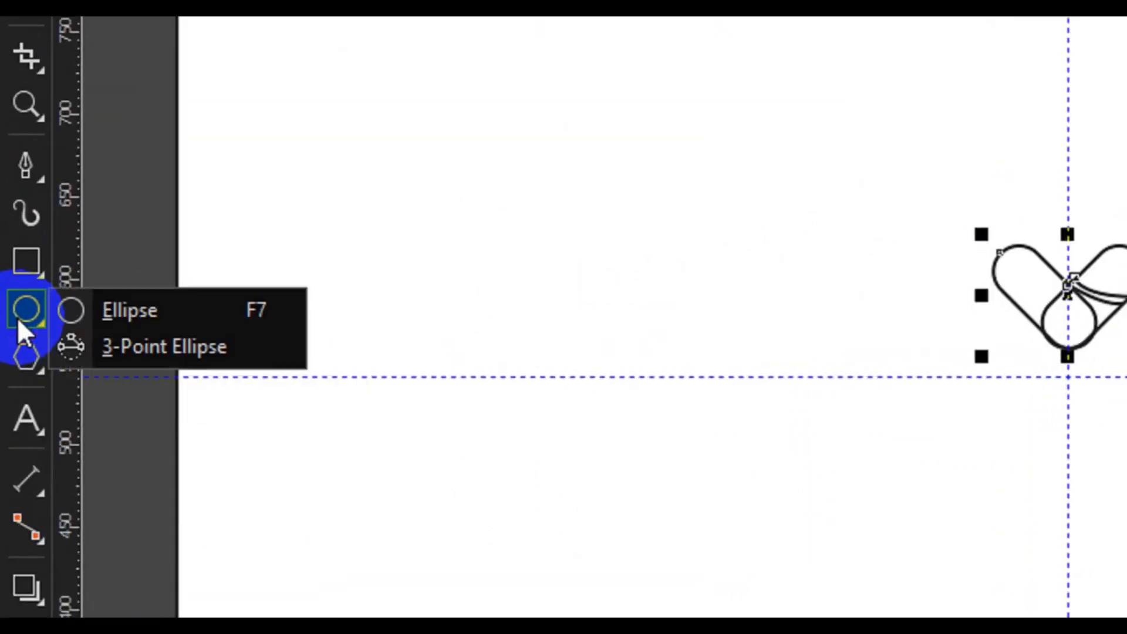
left_click(157, 317)
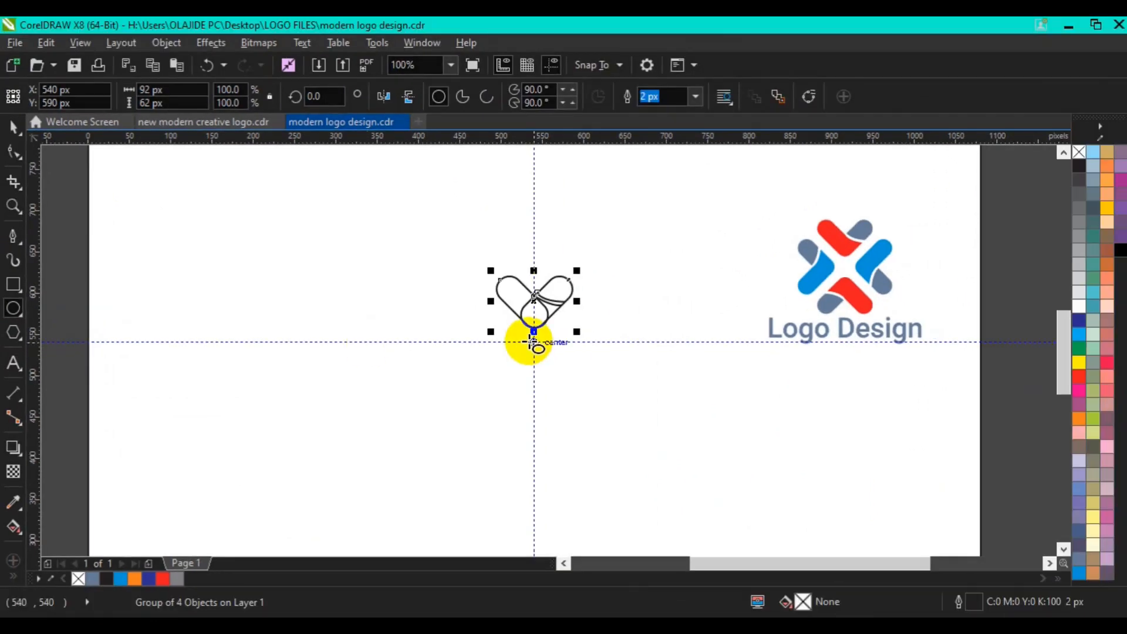
left_click_drag(533, 342, 546, 365)
key("p")
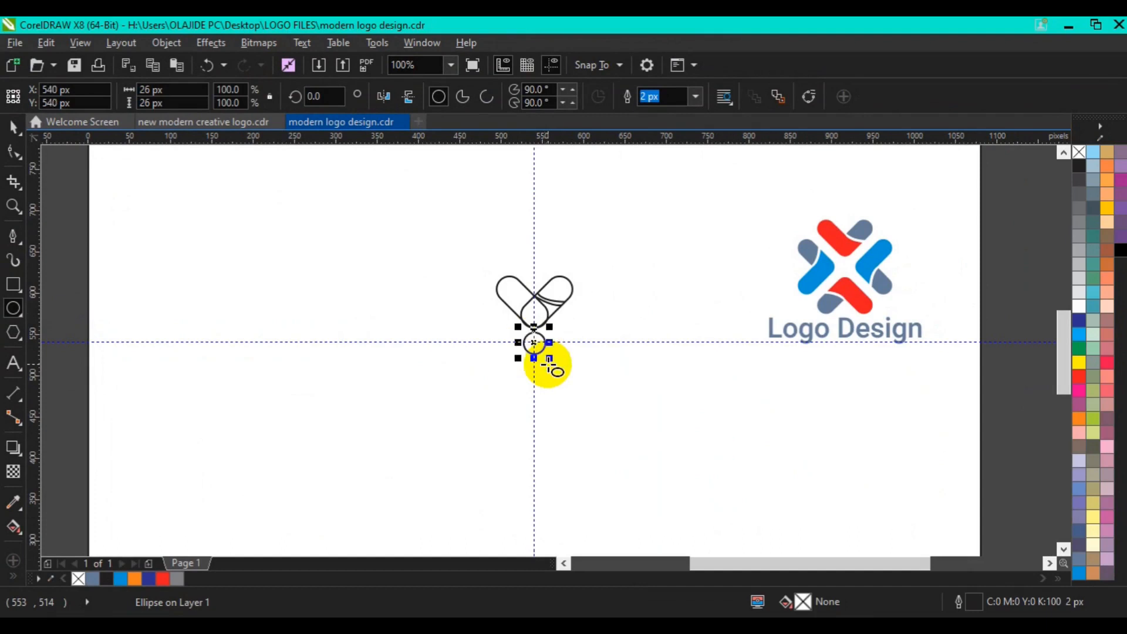
Step: Move the V-shaped group further up to Y 600 px, leaving a gap above the small circle
left_click(13, 127)
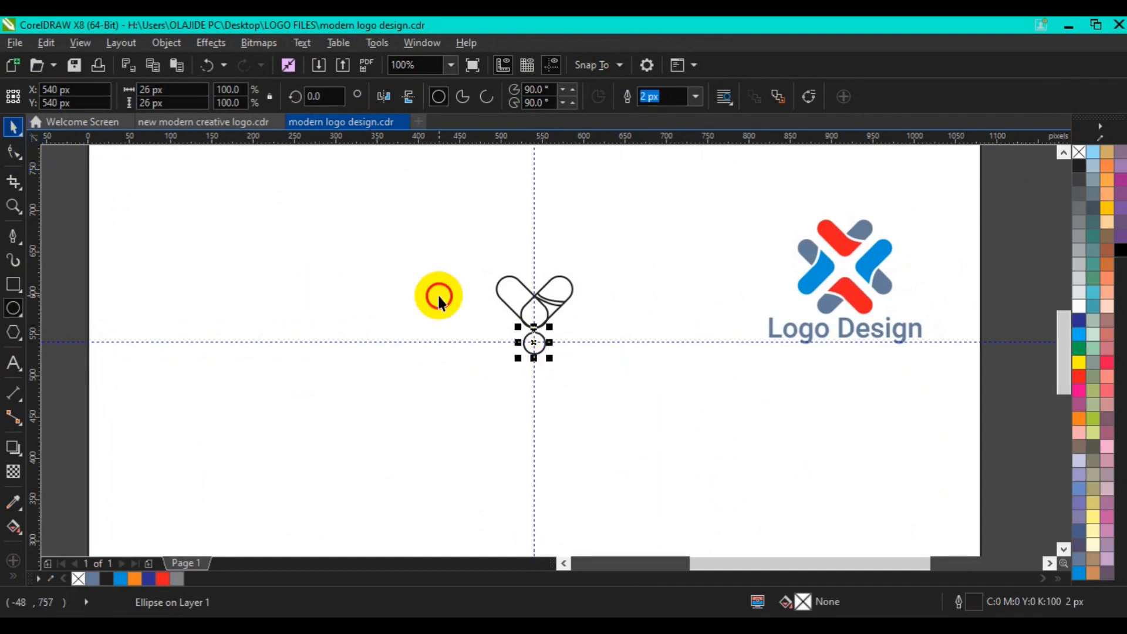
left_click(537, 296)
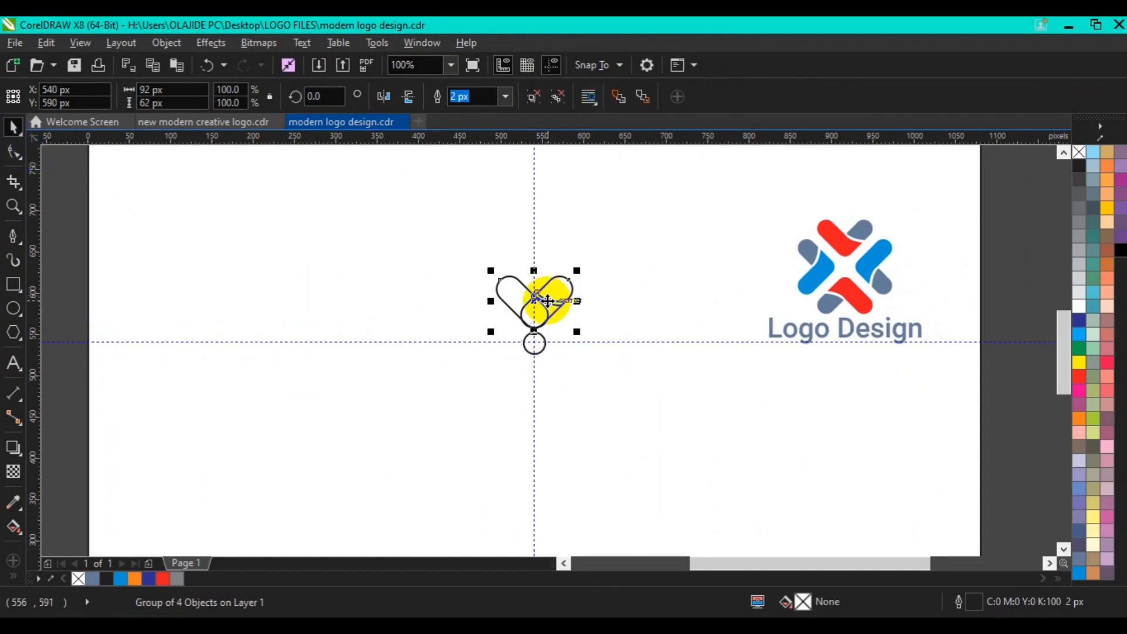
key("Up")
Step: Move the V-shaped group's rotation centre down to the centre of the small circle
left_click(535, 291)
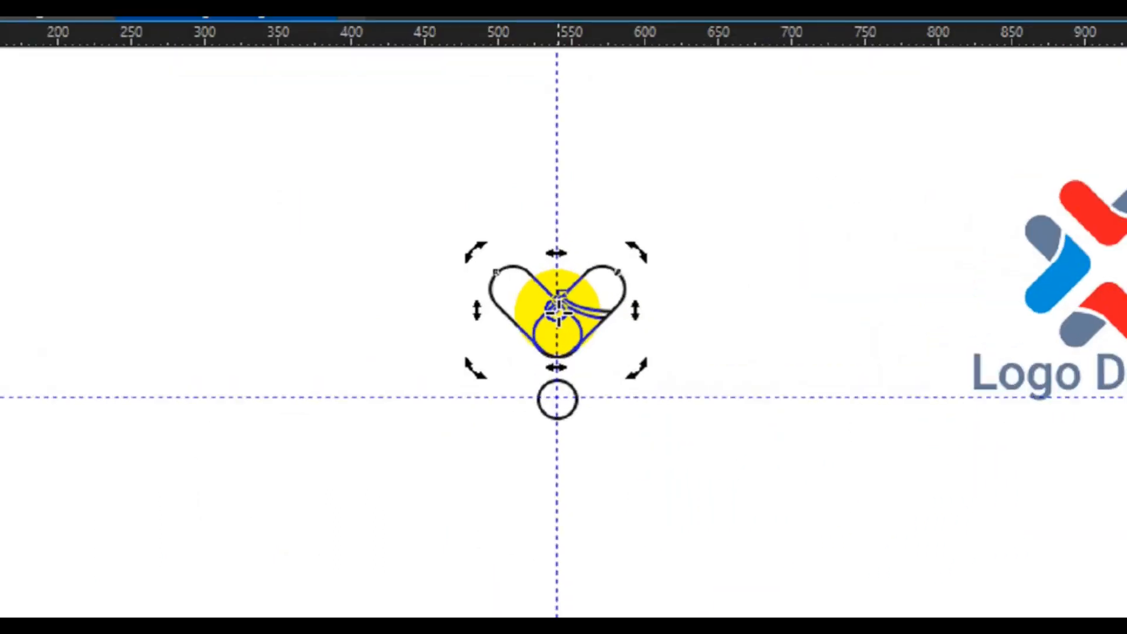
left_click_drag(557, 306, 565, 421)
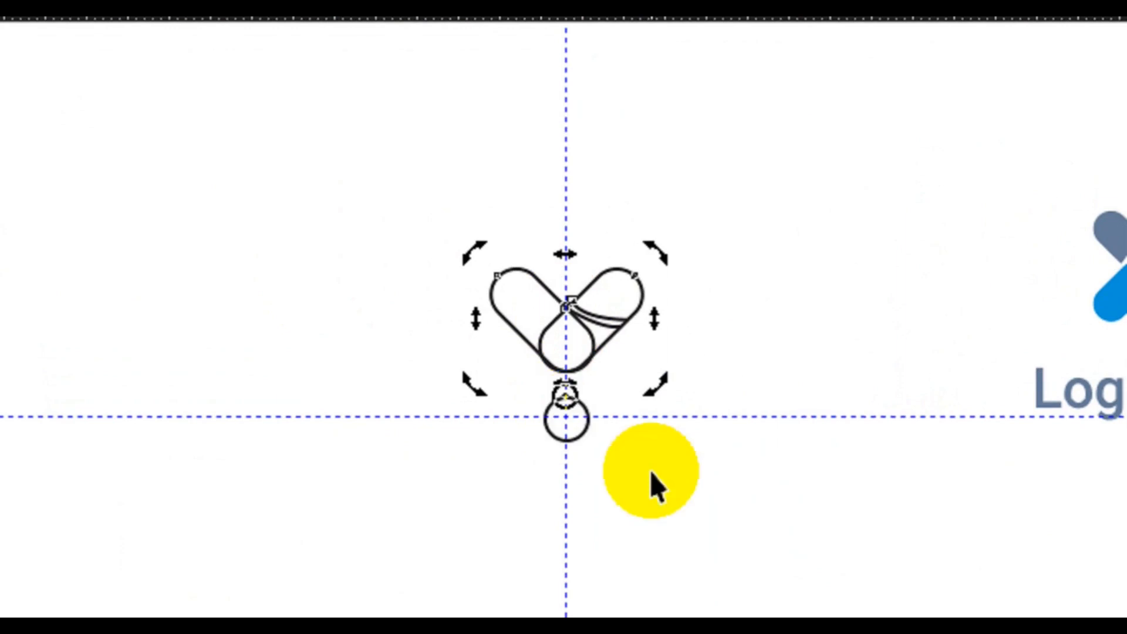
left_click(650, 479)
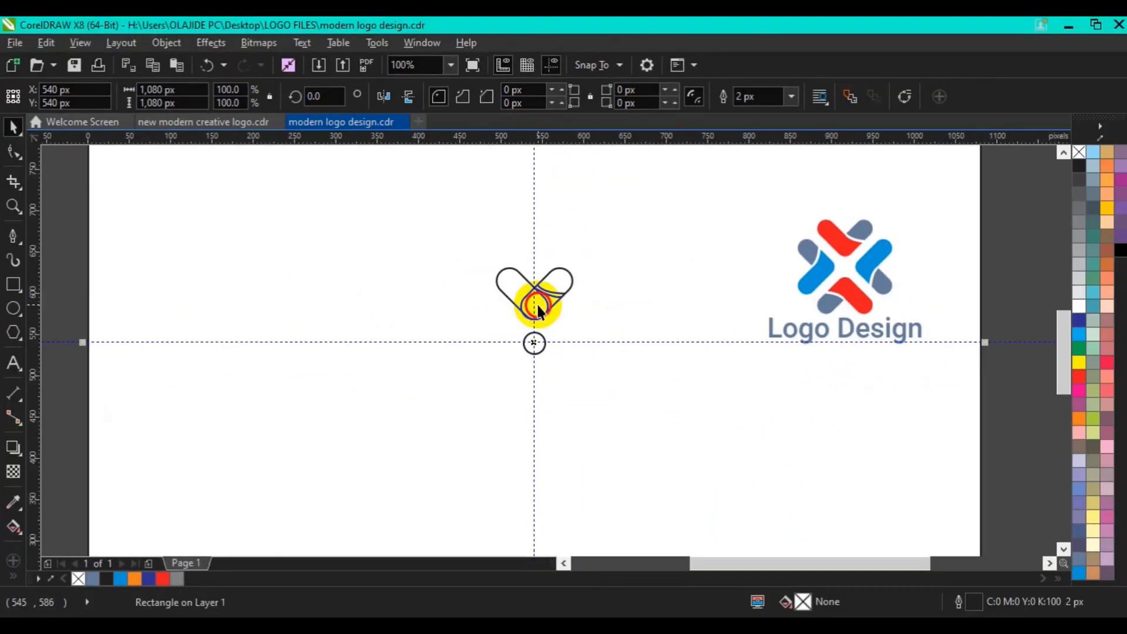
left_click(537, 308)
left_click(537, 306)
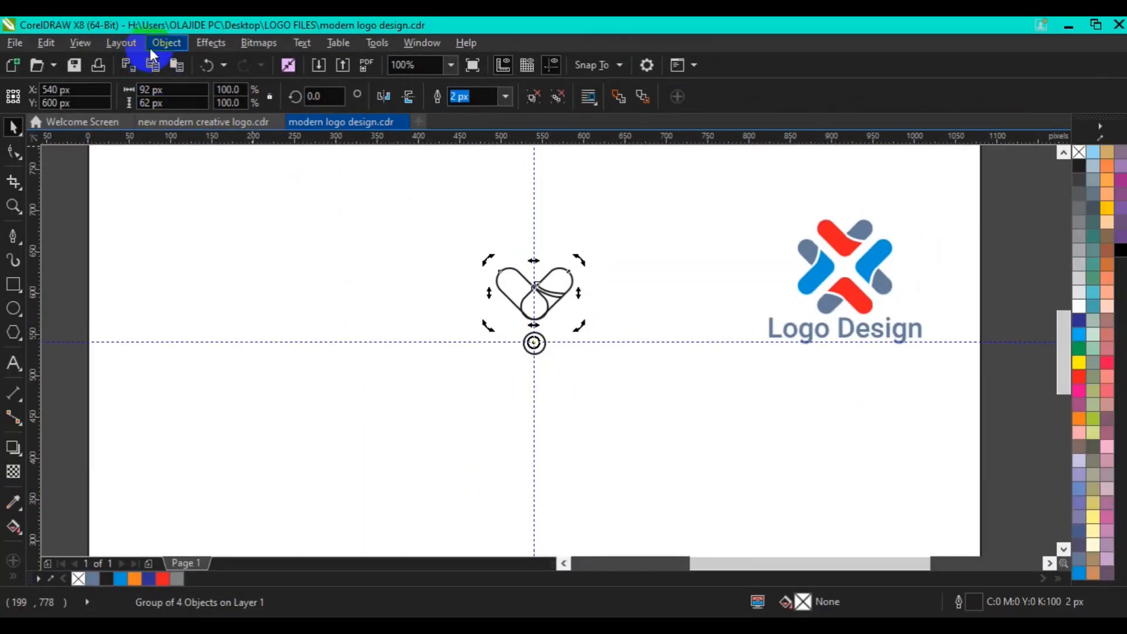
Step: Open the Rotate transformation settings for the V-shaped group
left_click(151, 48)
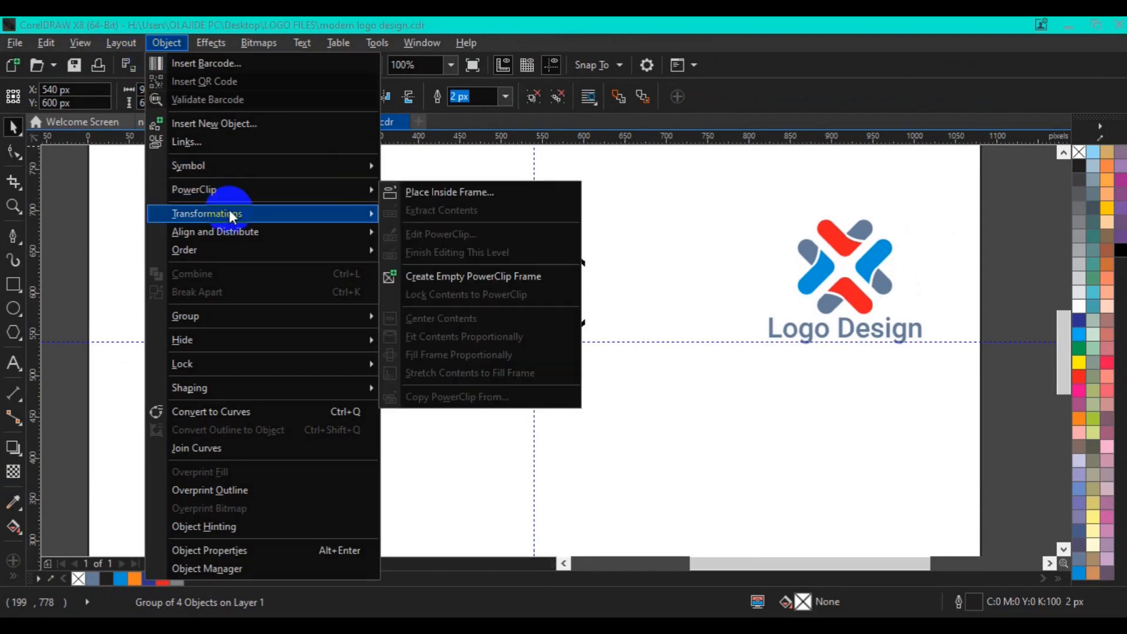
mouse_move(230, 214)
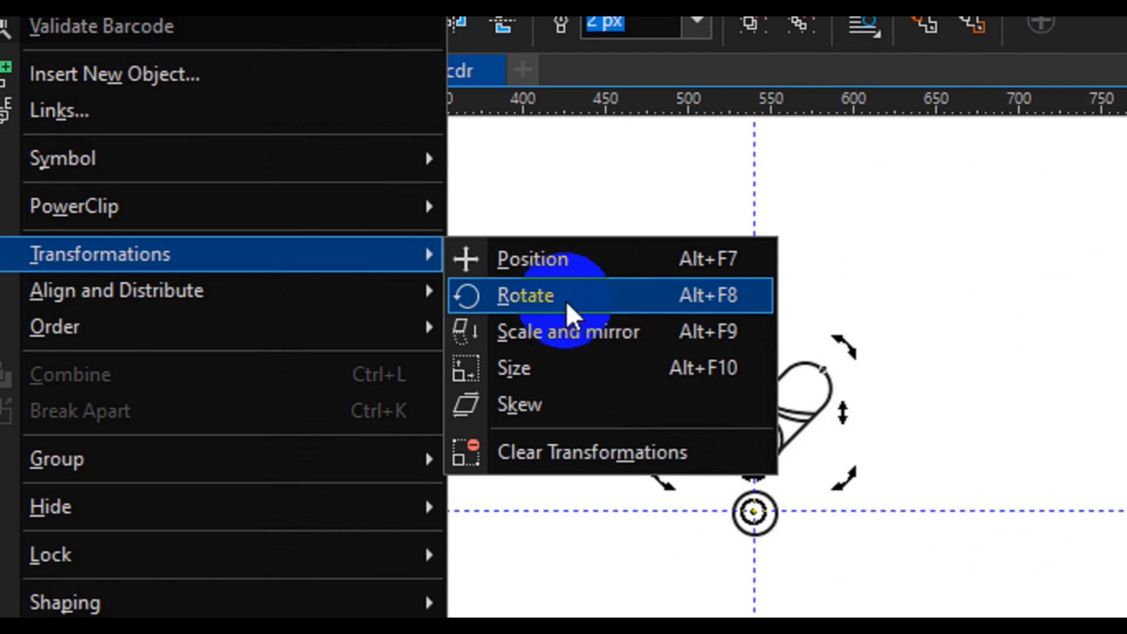
left_click(567, 304)
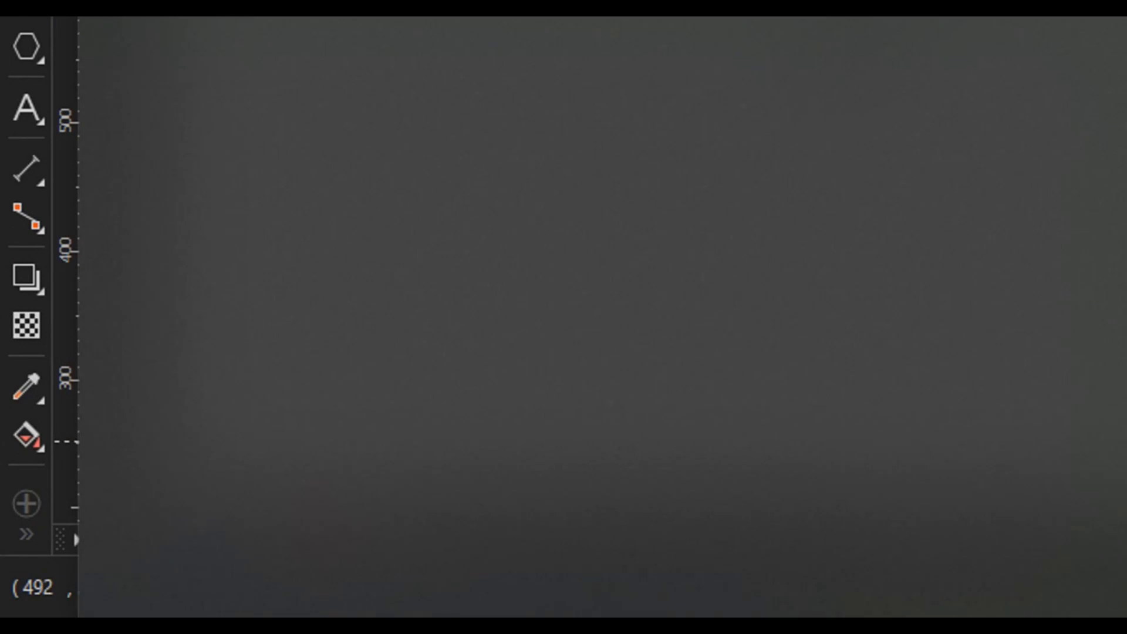
Step: Switch to the Calculator app, divide 360 by 4 to work out the rotation angle, and close it
type("cal")
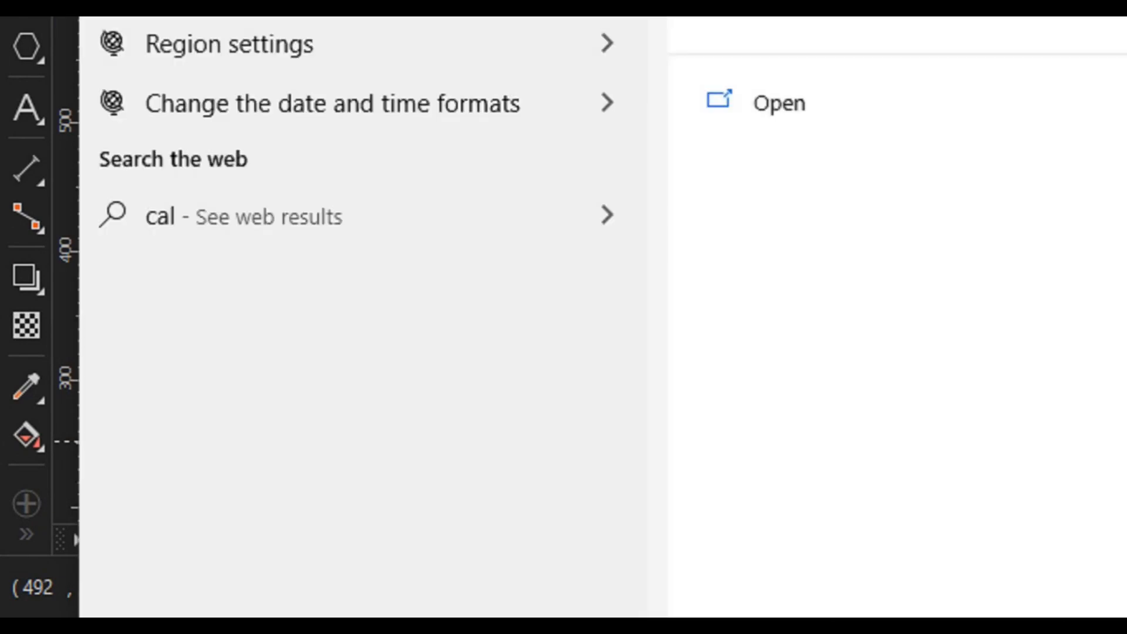
type("c")
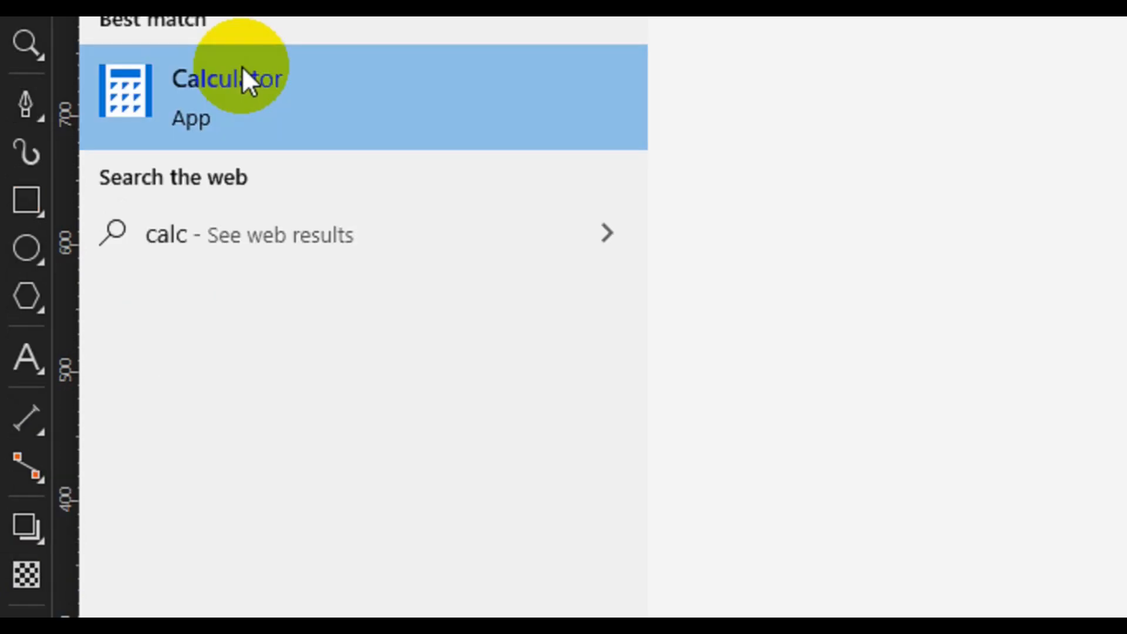
left_click(237, 108)
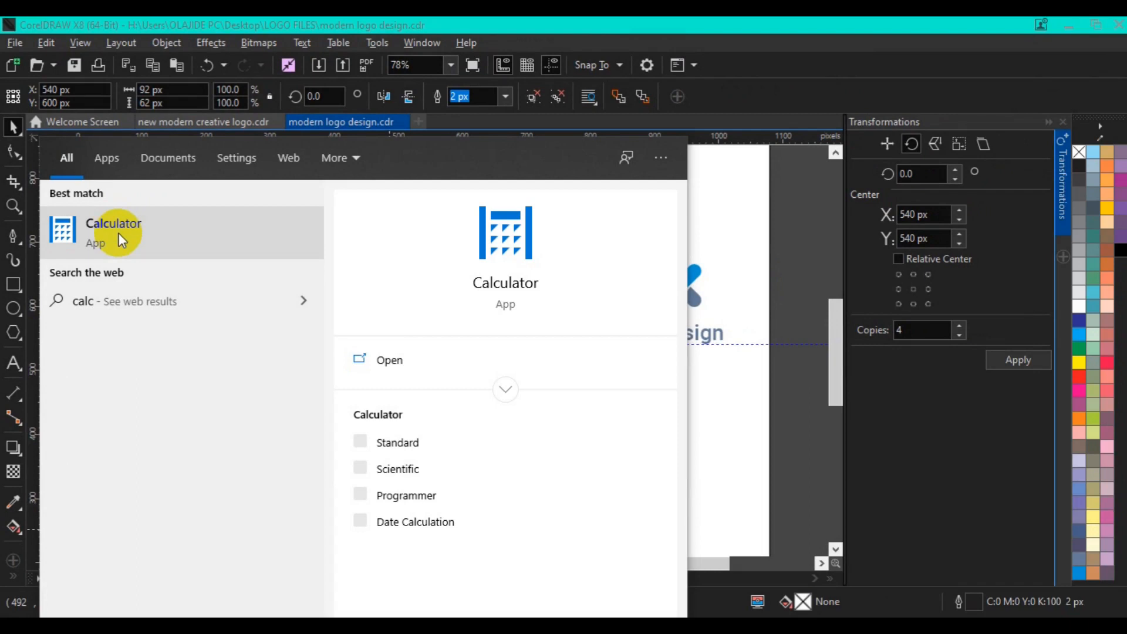
left_click(118, 233)
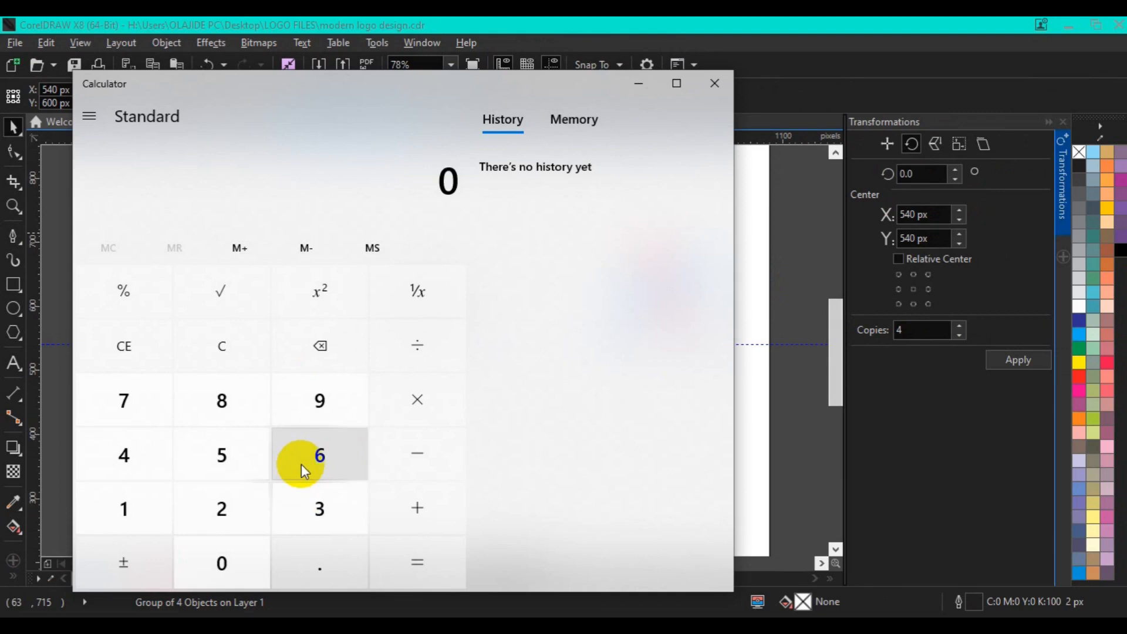
left_click(320, 498)
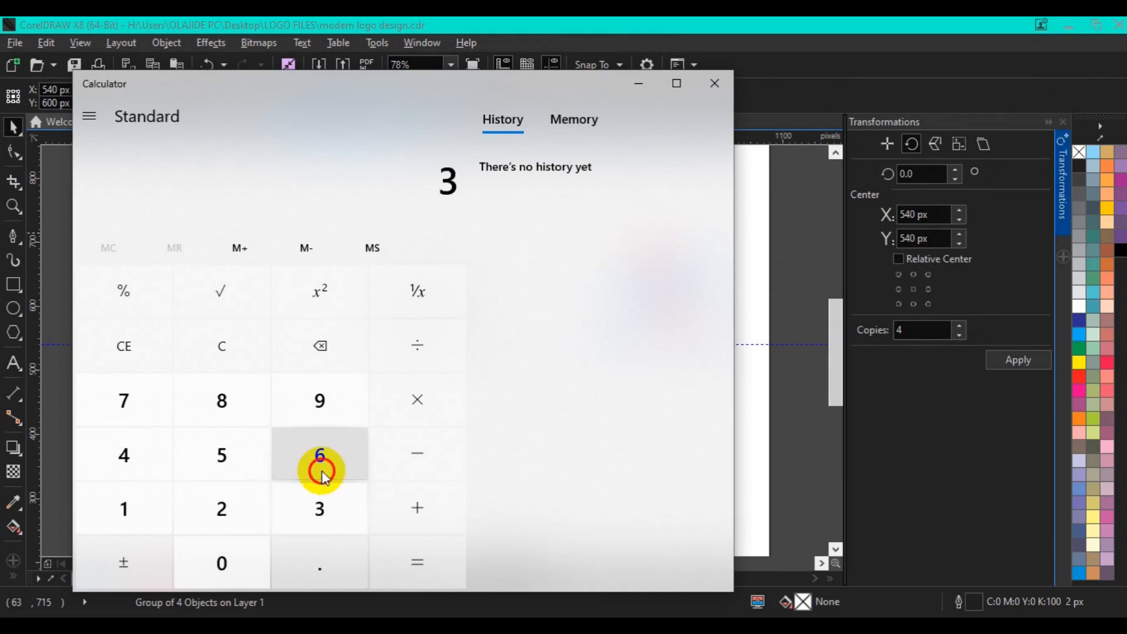
left_click(321, 470)
left_click(234, 565)
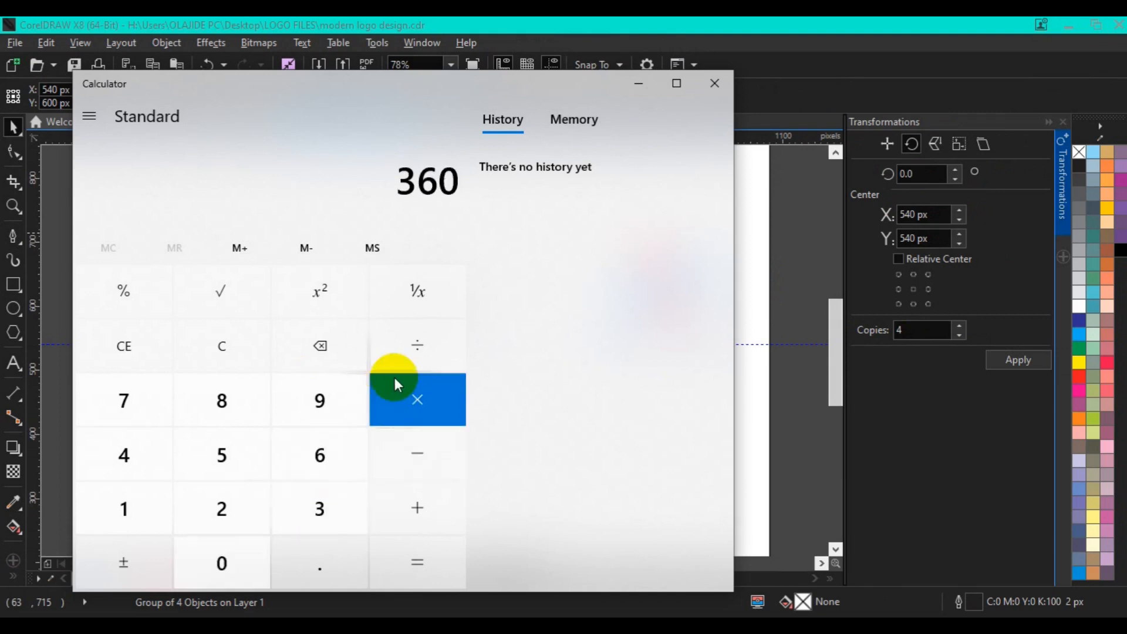
left_click(417, 358)
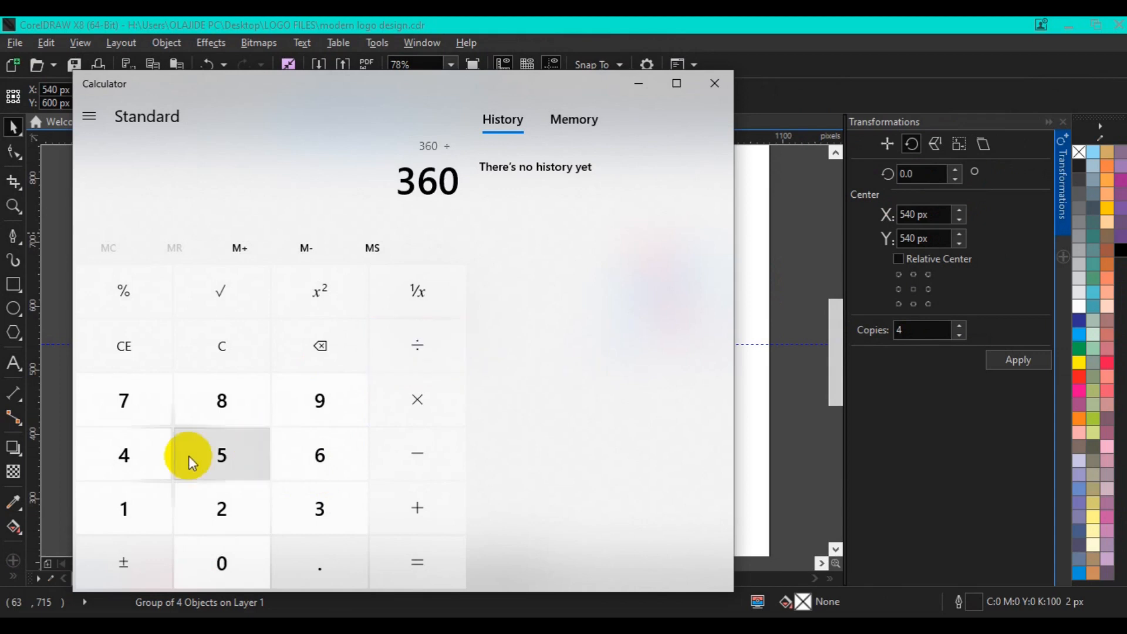
left_click(111, 460)
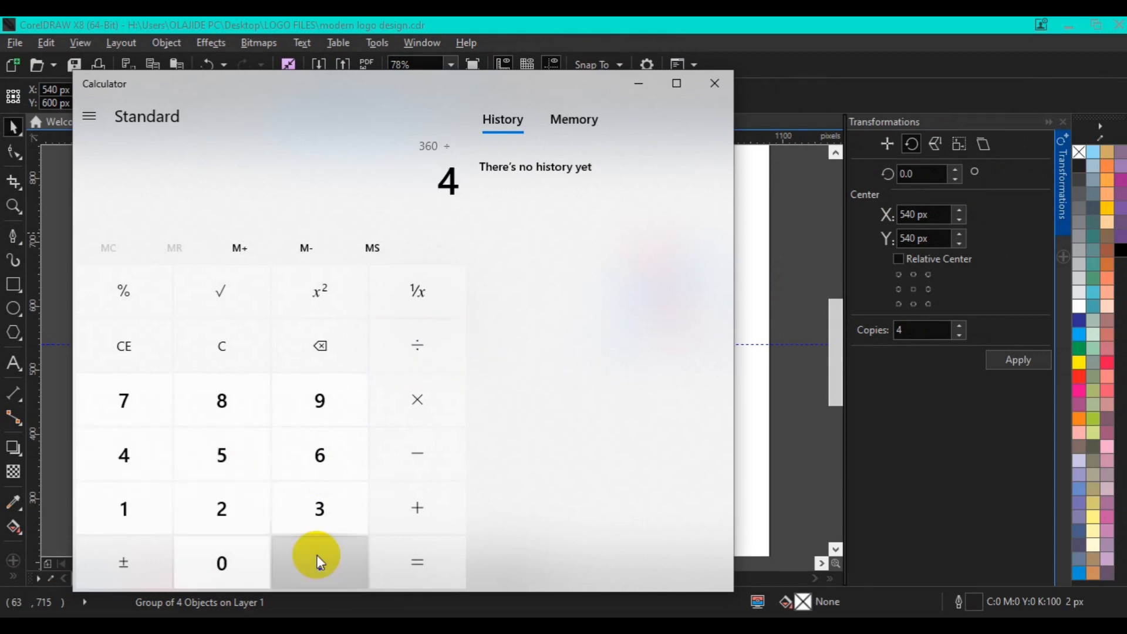
left_click(415, 558)
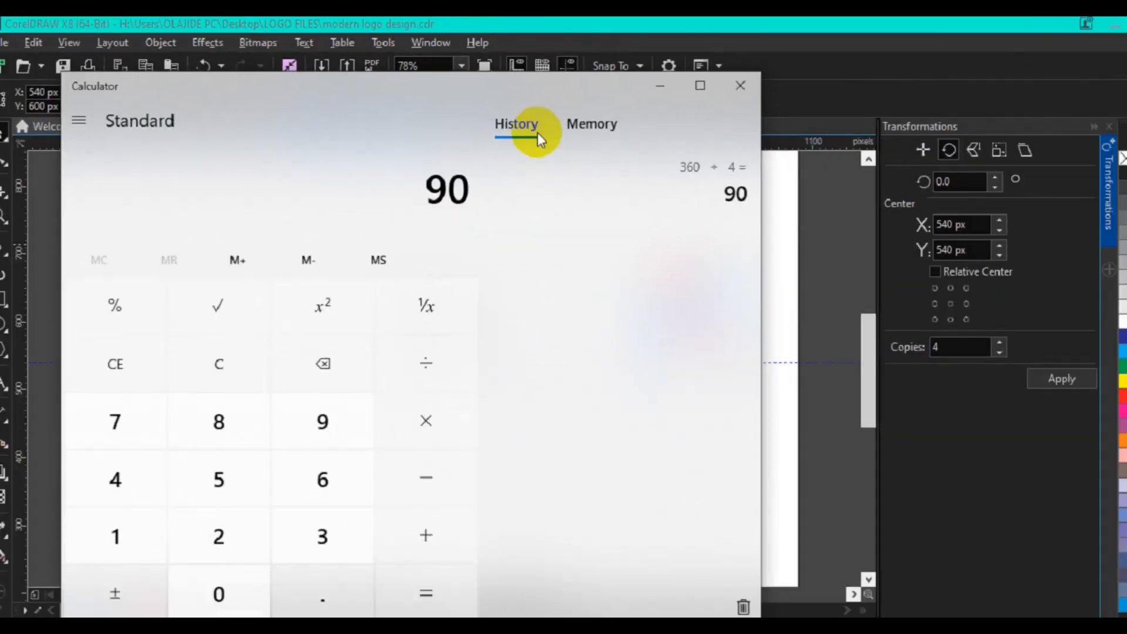
left_click(740, 86)
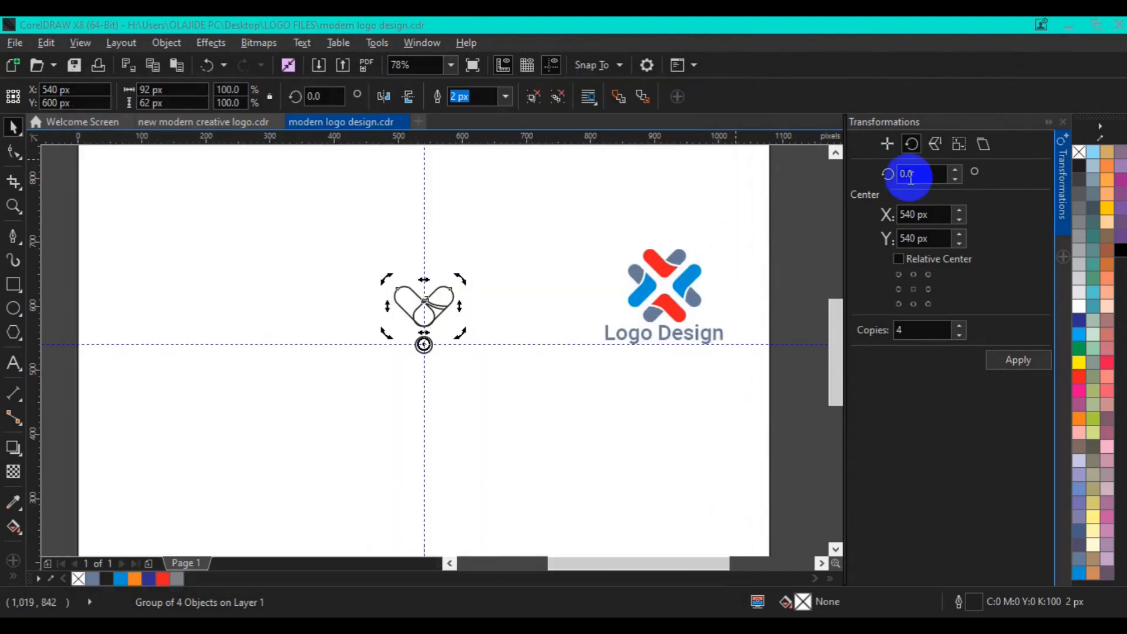
Step: Rotate the V-shaped group by 90 degrees about the 540, 540 px centre with 4 copies
left_click(909, 178)
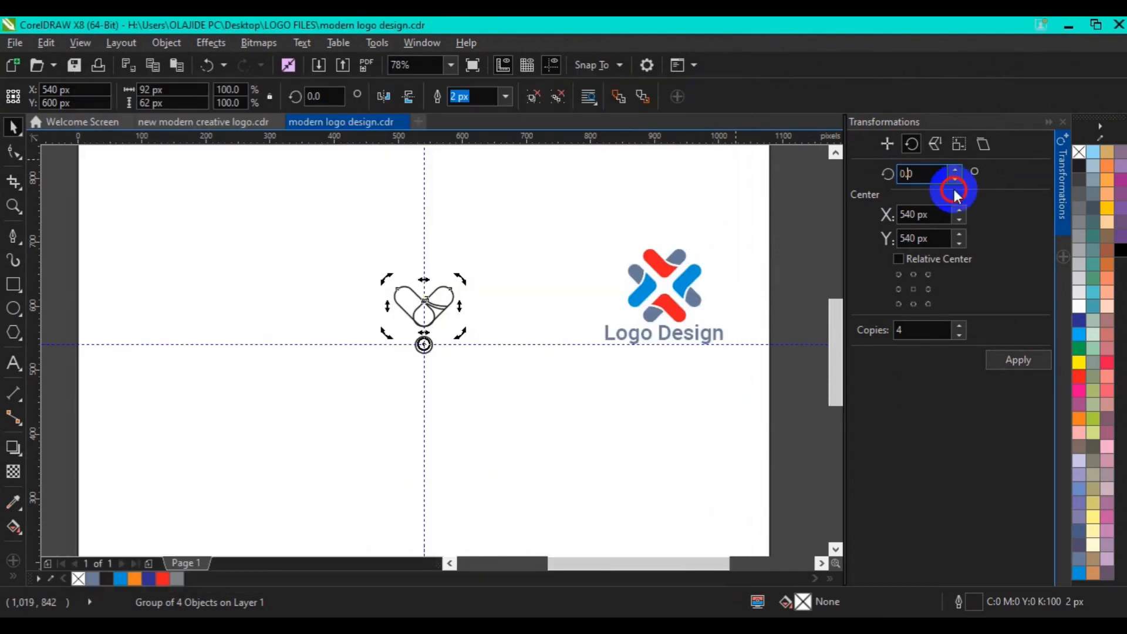
key("Left")
key("BackSpace")
type("90")
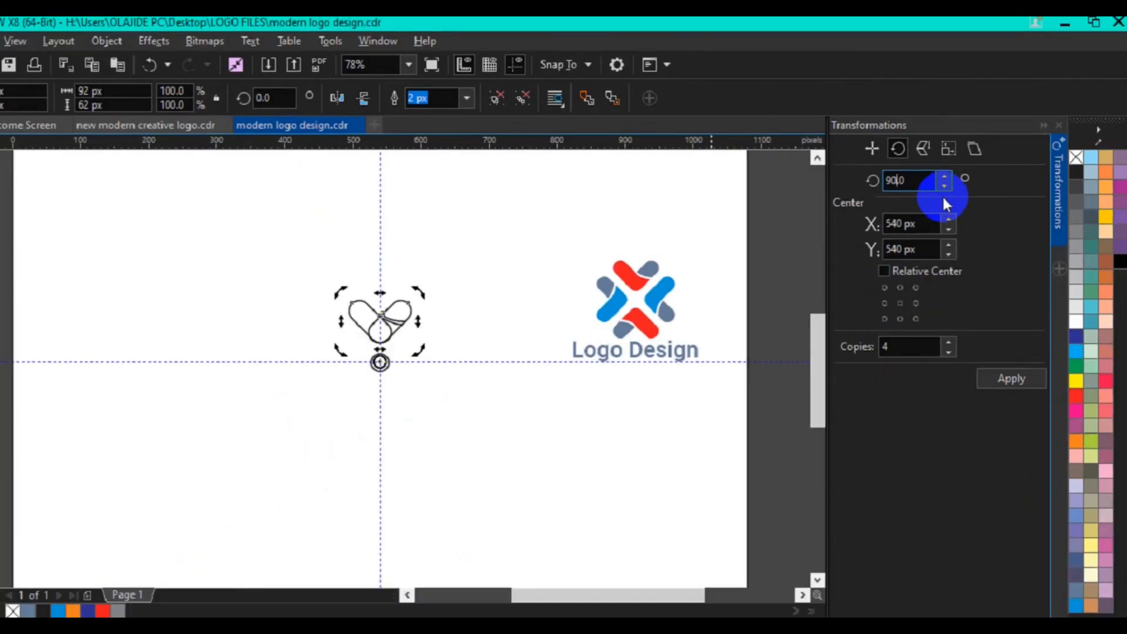
double_click(862, 412)
left_click_drag(925, 330, 893, 329)
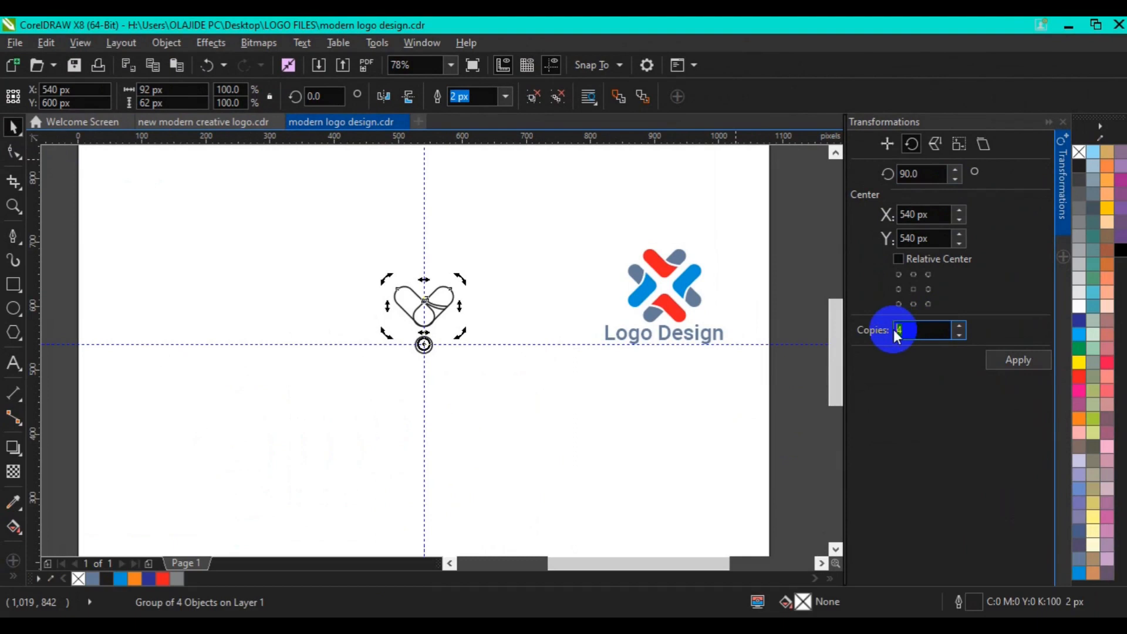
left_click(1013, 364)
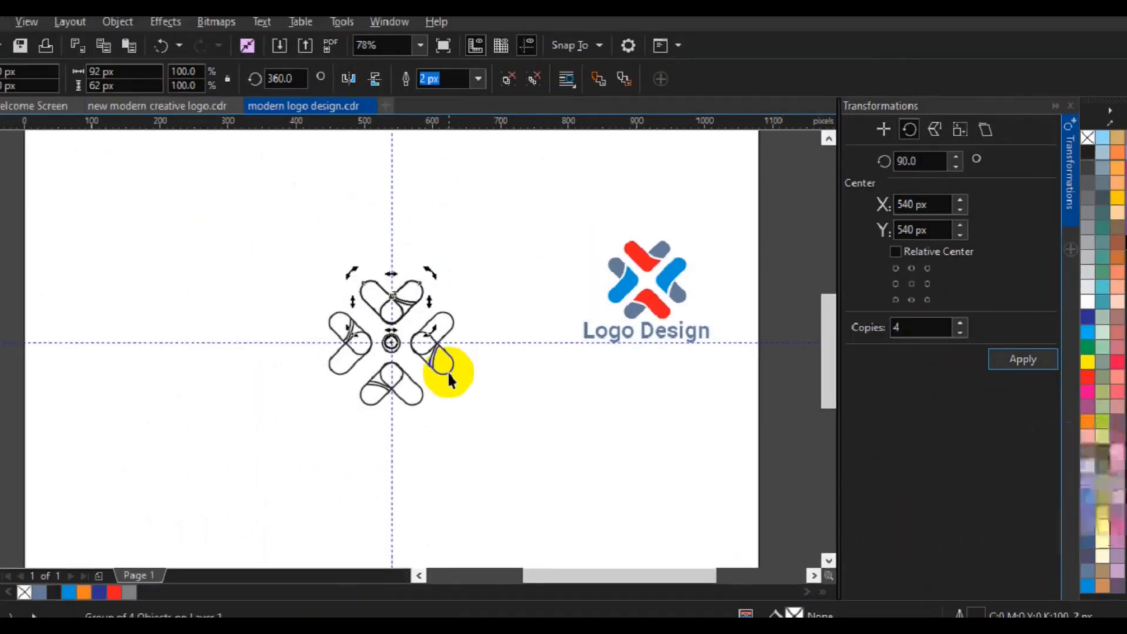
Step: Delete the vertical and horizontal guidelines crossing at the page centre
left_click(494, 412)
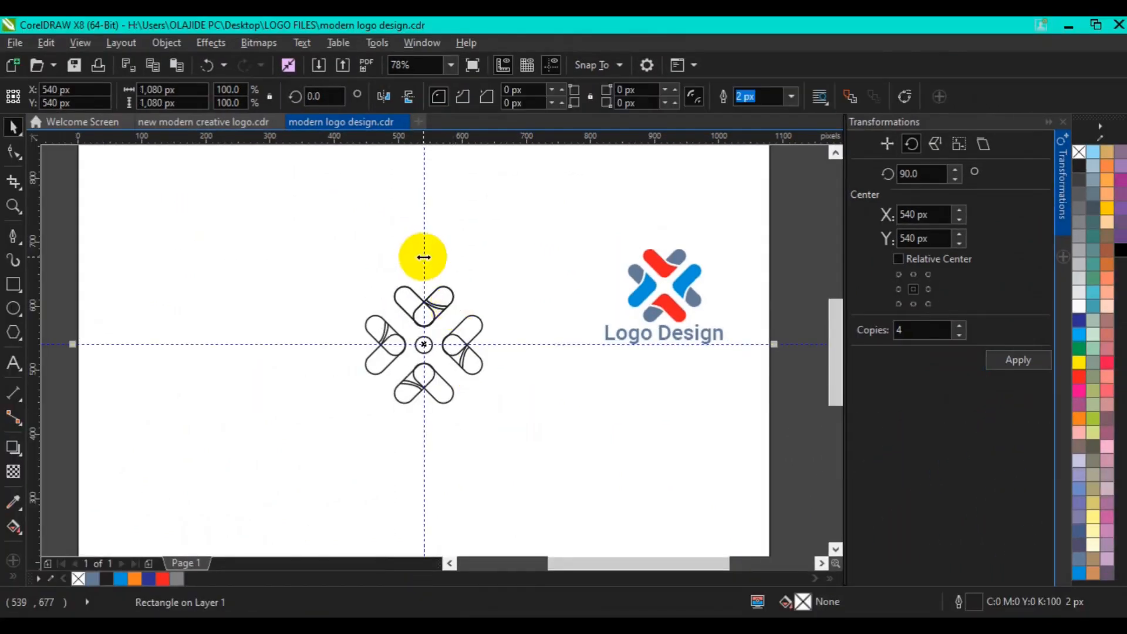
right_click(423, 257)
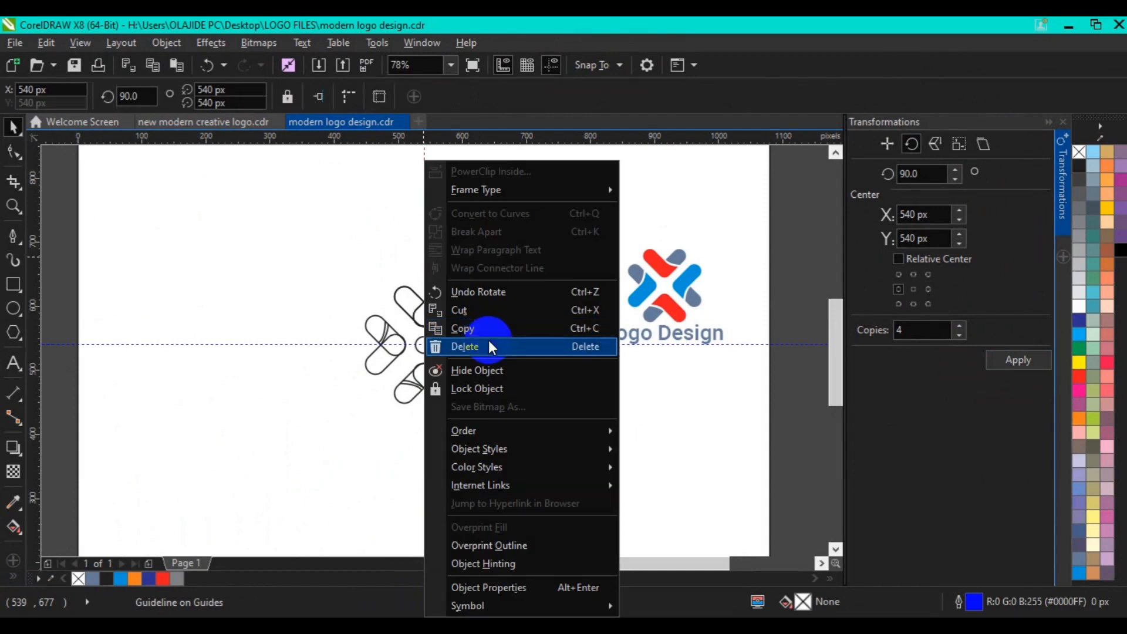
left_click(488, 346)
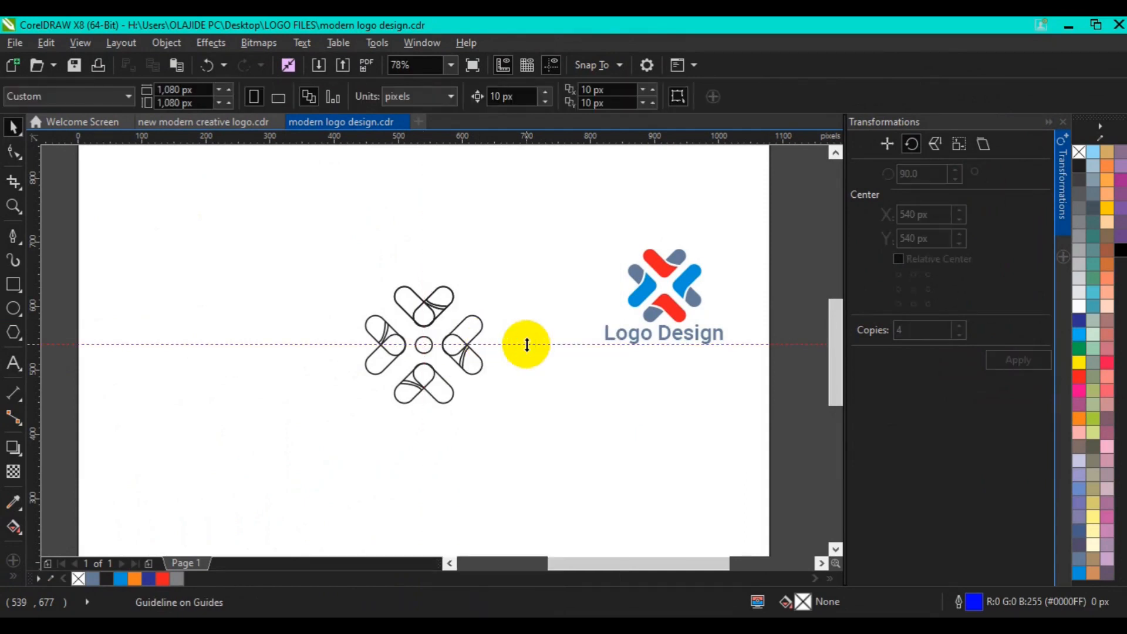
right_click(527, 345)
left_click(604, 365)
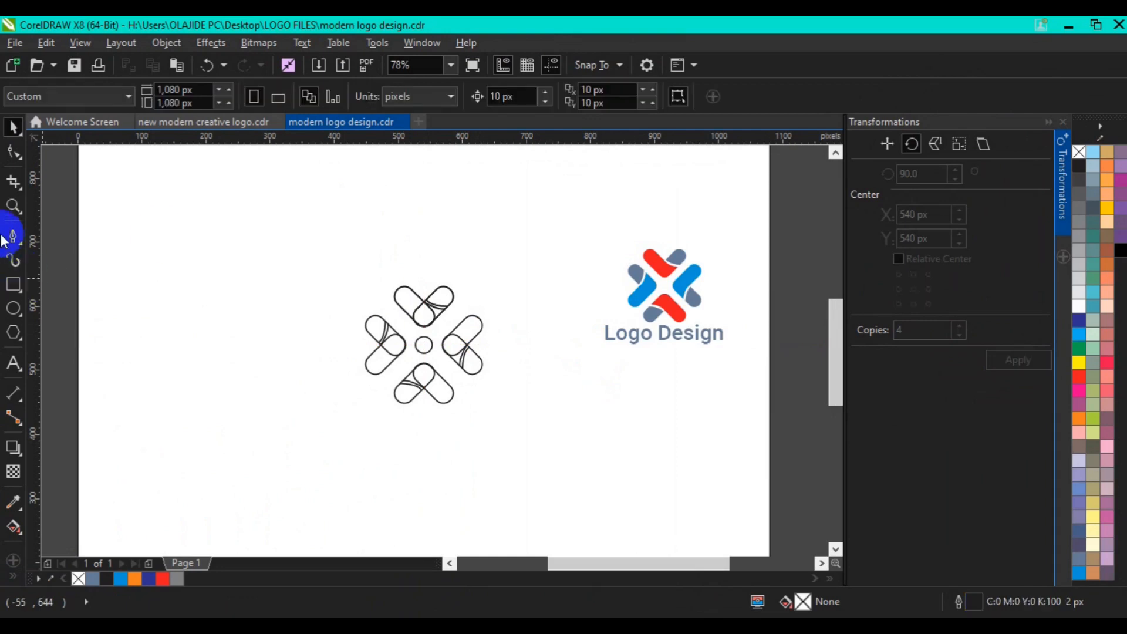
Step: Use Smart Fill to colour the left V's upper end, rounded tip and lower arm slate blue (C40 M20 Y0 K40)
left_click(13, 206)
left_click(442, 359)
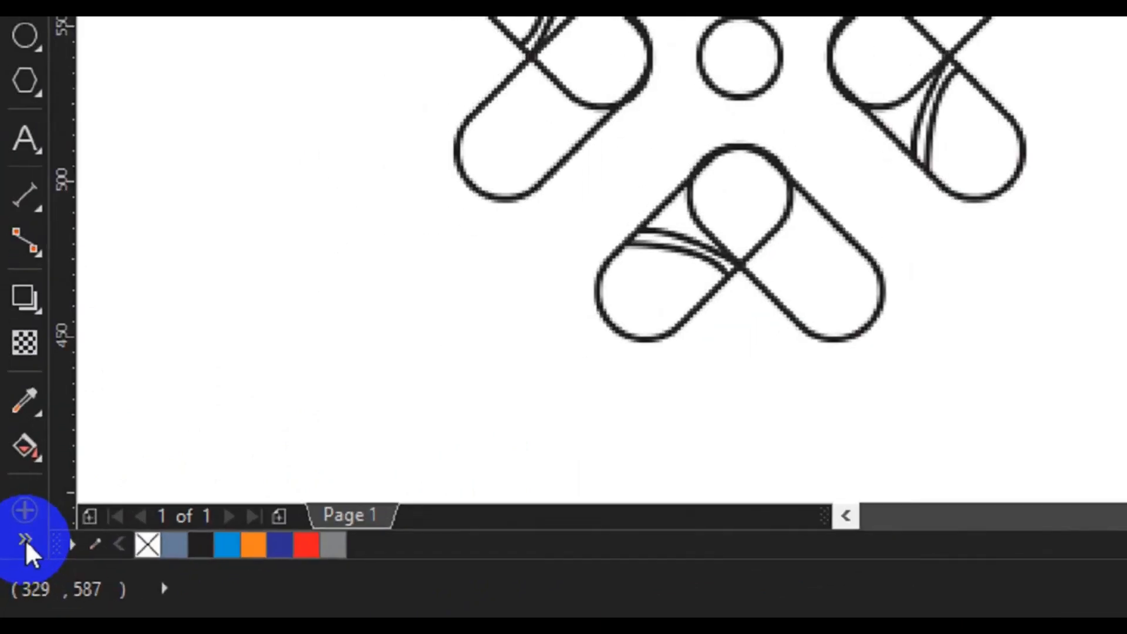
left_click(14, 576)
left_click(91, 509)
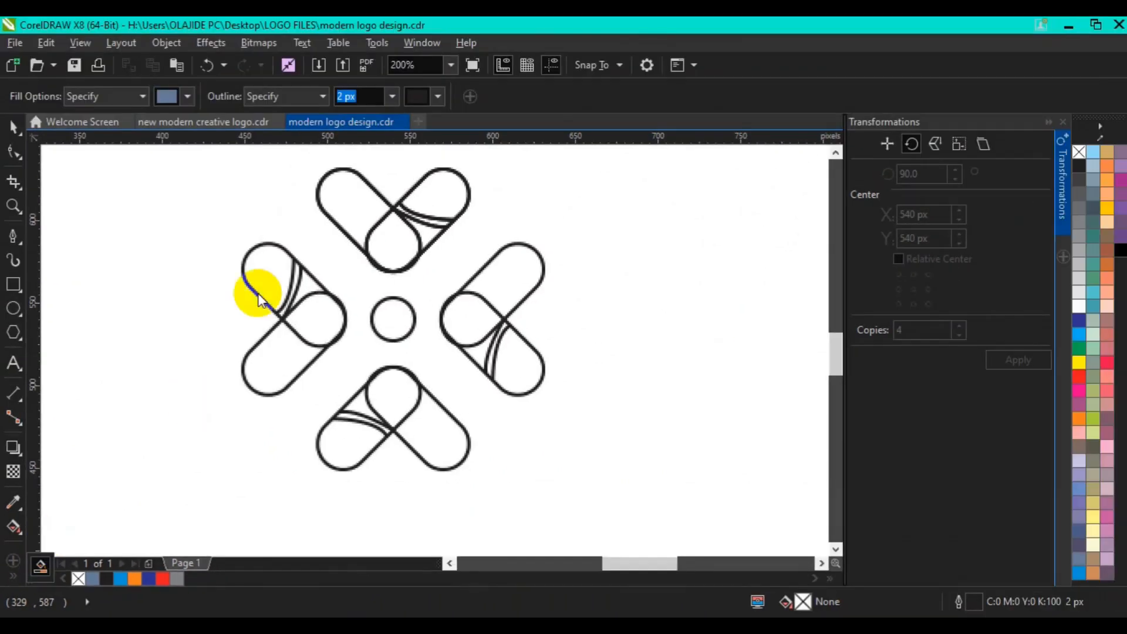
left_click(269, 276)
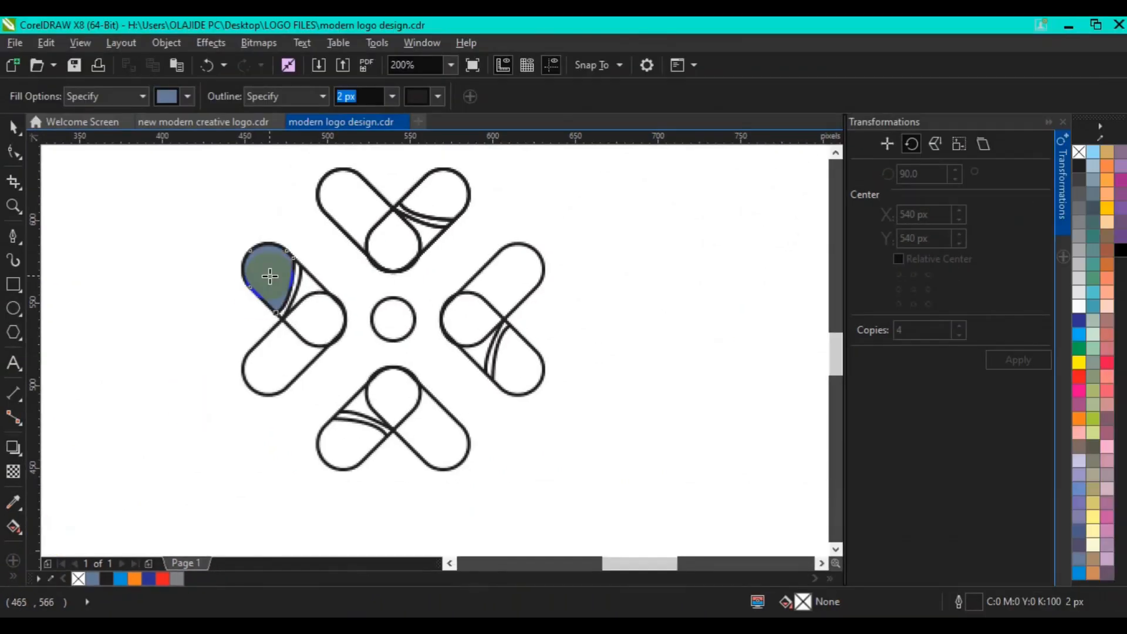
left_click(314, 320)
left_click(322, 320)
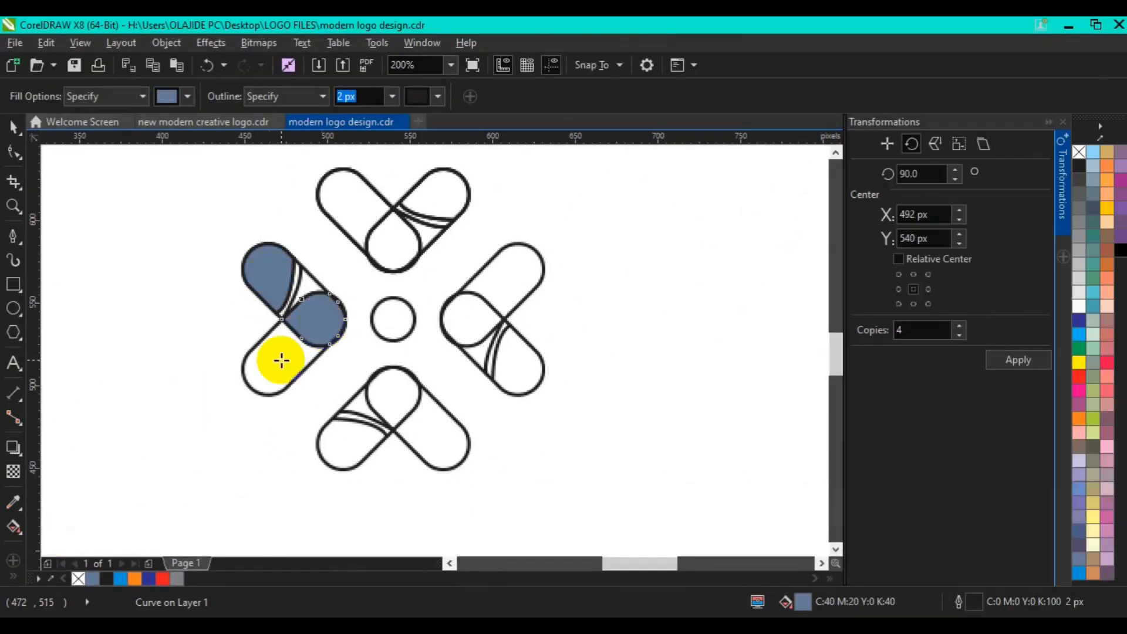
left_click(282, 360)
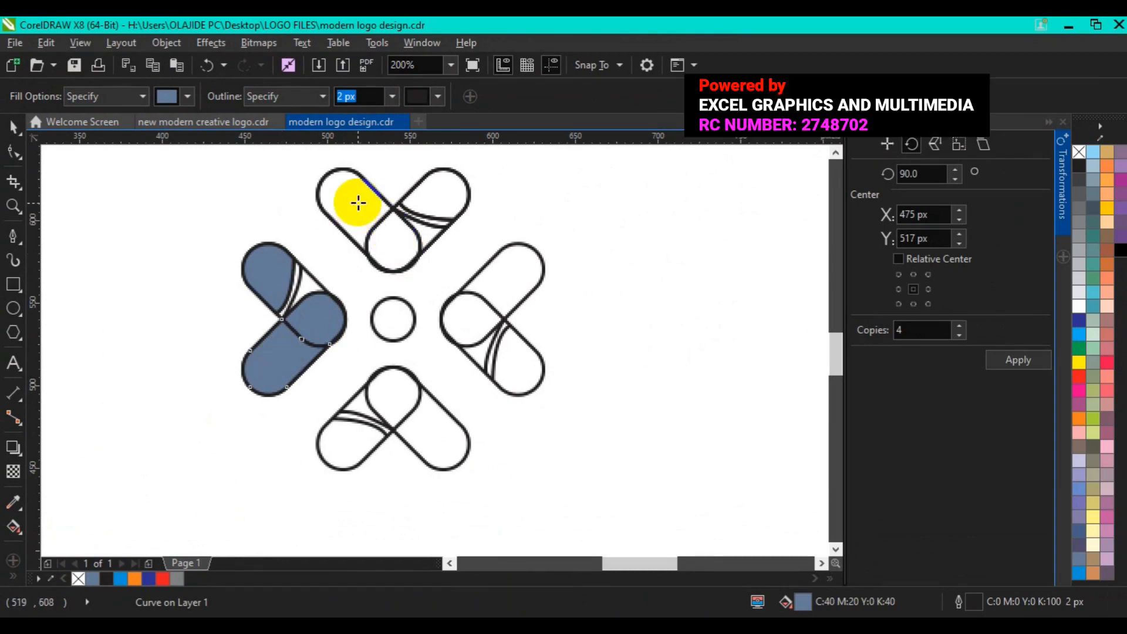
Step: Smart Fill the top V's four sections and the left V's remaining inner wedge slate blue, leaving the thin curved strips empty
left_click(370, 220)
left_click(392, 248)
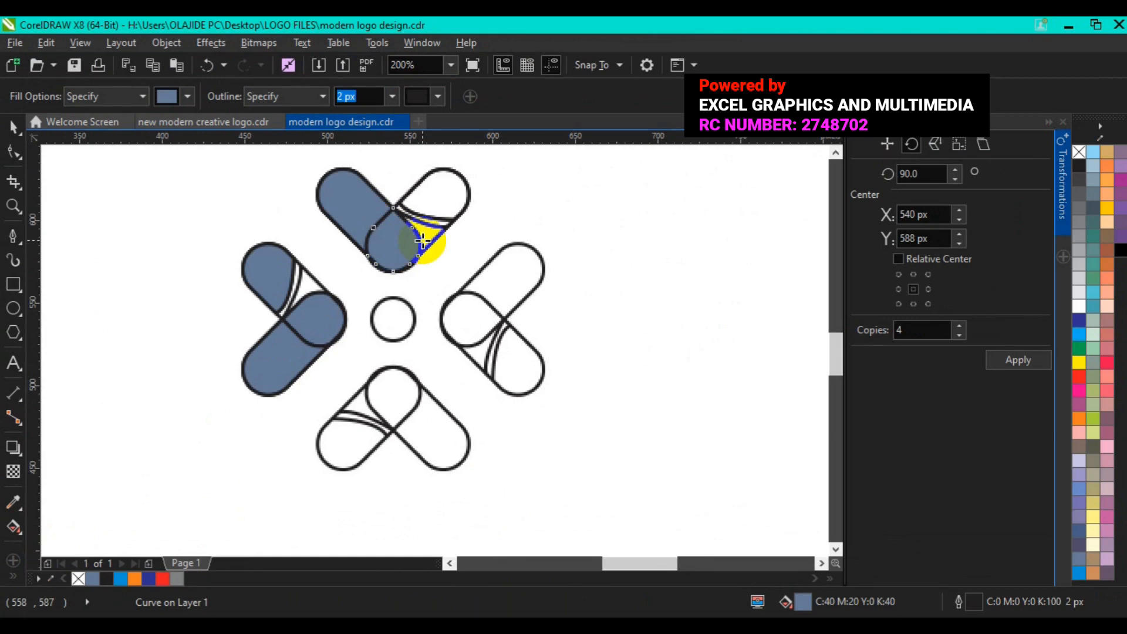
left_click(434, 223)
left_click(448, 189)
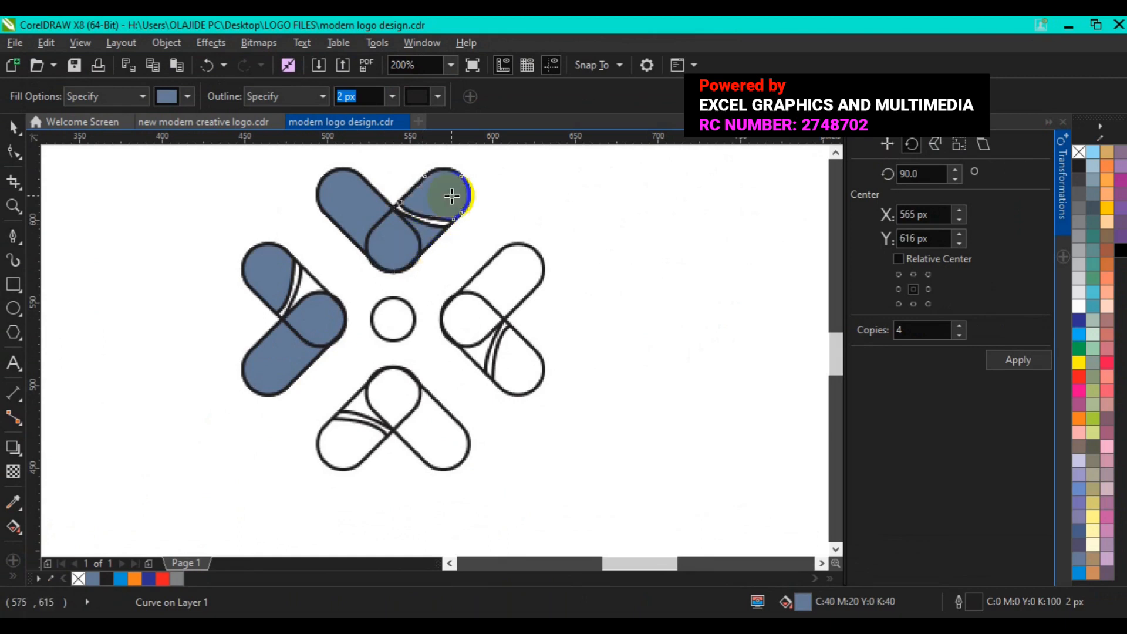
left_click(316, 280)
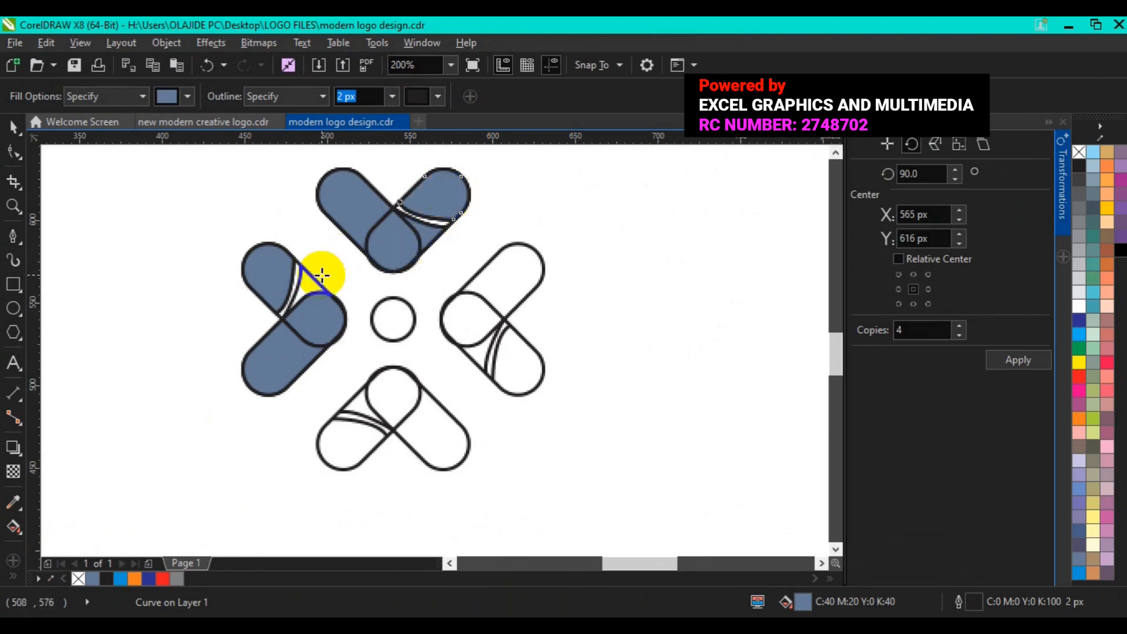
Step: Smart Fill the right V's four sections slate blue, leaving its thin curved strip empty
left_click(509, 277)
left_click(474, 317)
left_click(488, 352)
left_click(514, 362)
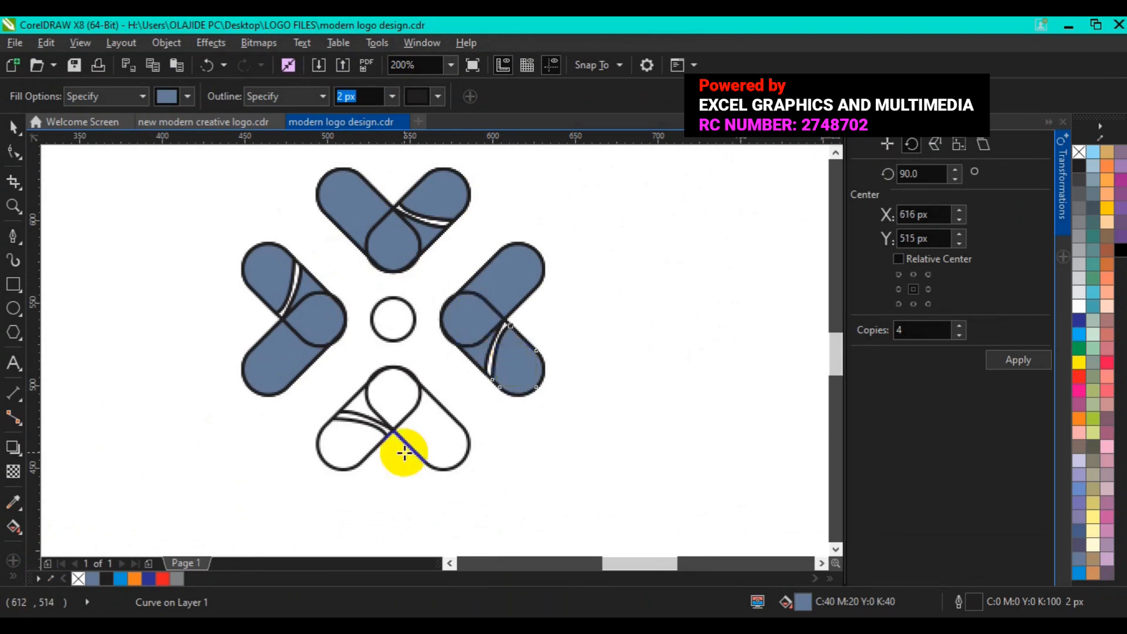
Step: Smart Fill the bottom V's four sections slate blue, leaving its thin curved strip empty
left_click(428, 442)
left_click(406, 398)
left_click(364, 401)
left_click(341, 443)
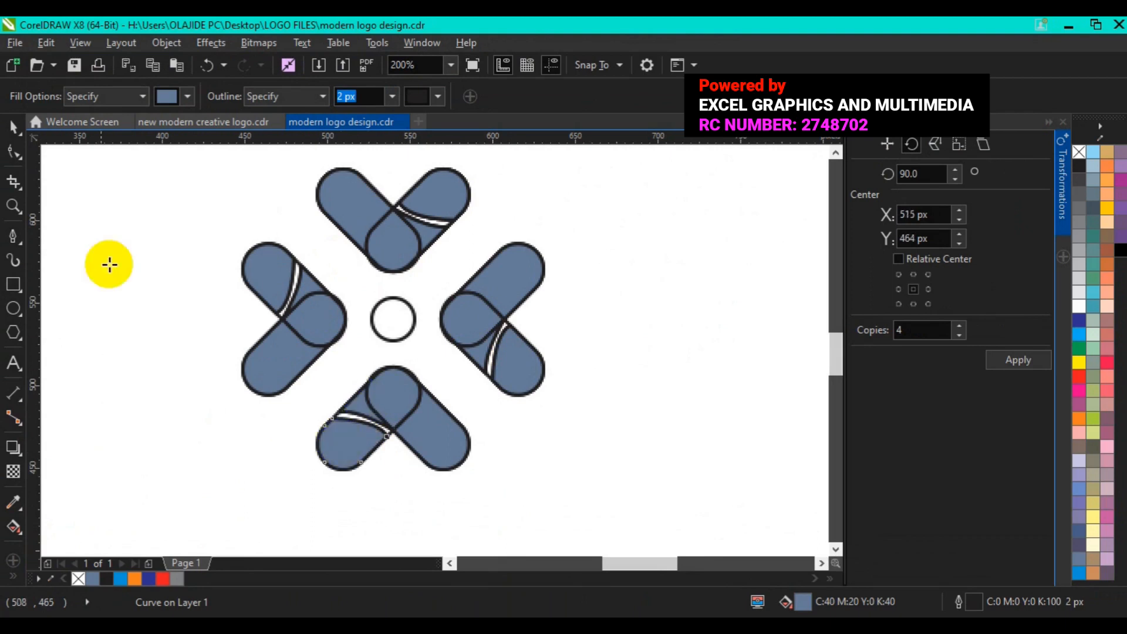
Step: Weld the top V's long arm, rounded tip and inner wedge into a single shape
left_click(14, 128)
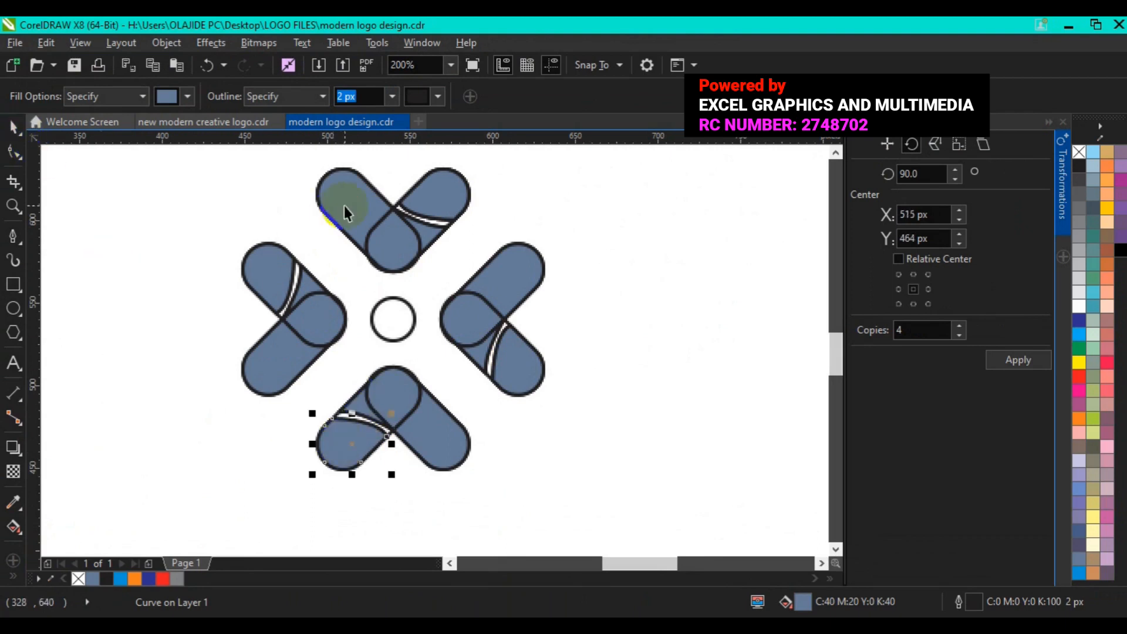
left_click(415, 257)
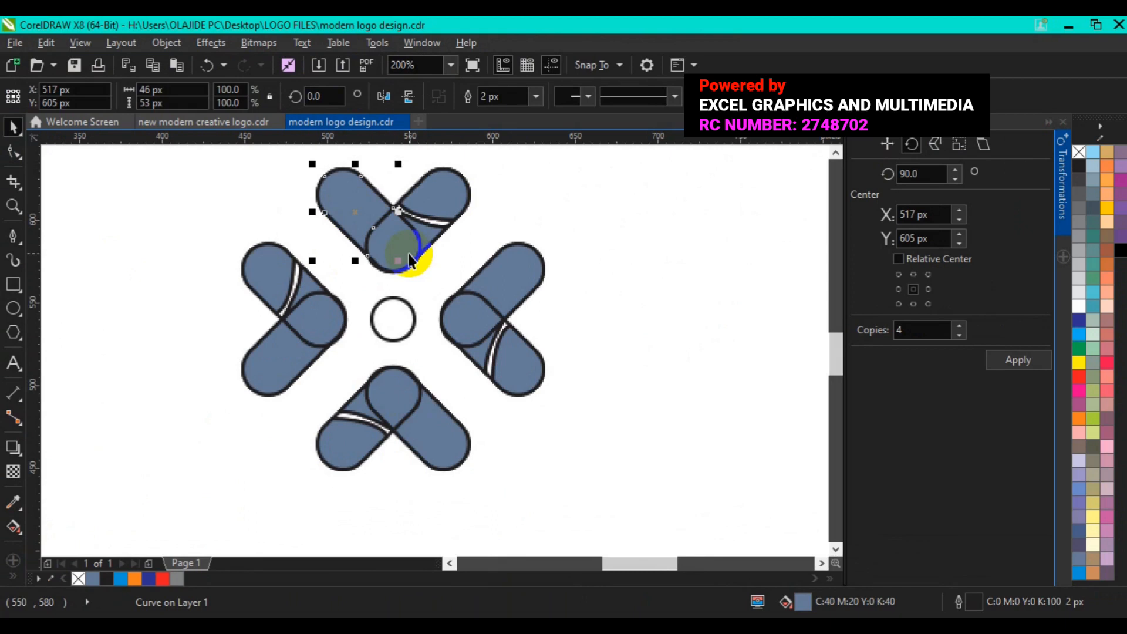
left_click(412, 255, "shift")
left_click(431, 238, "shift")
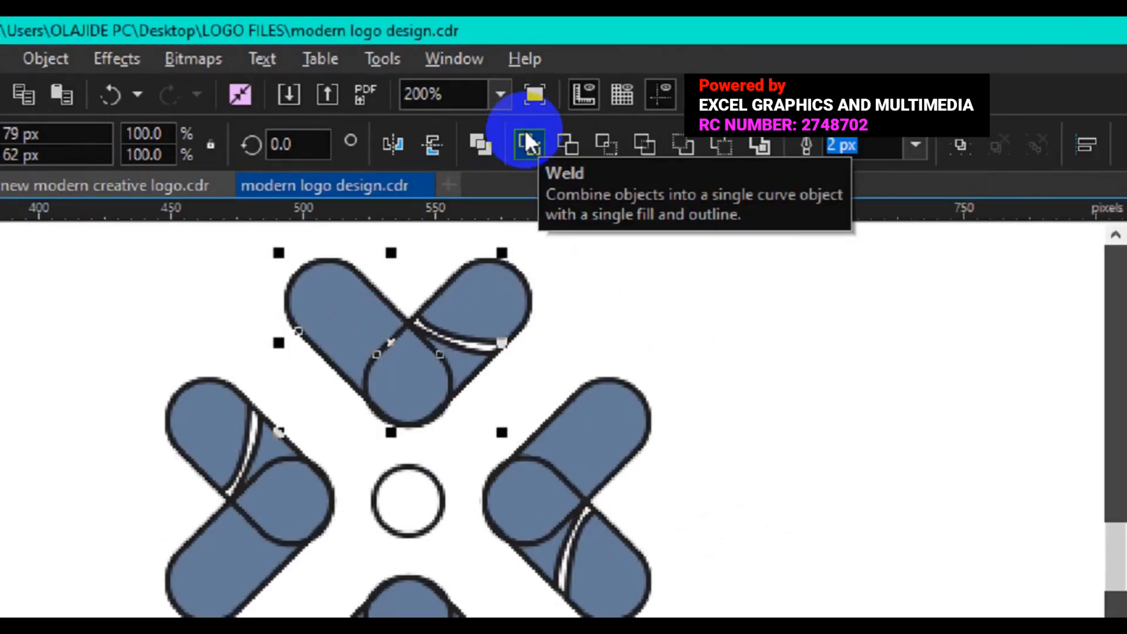
left_click(468, 95)
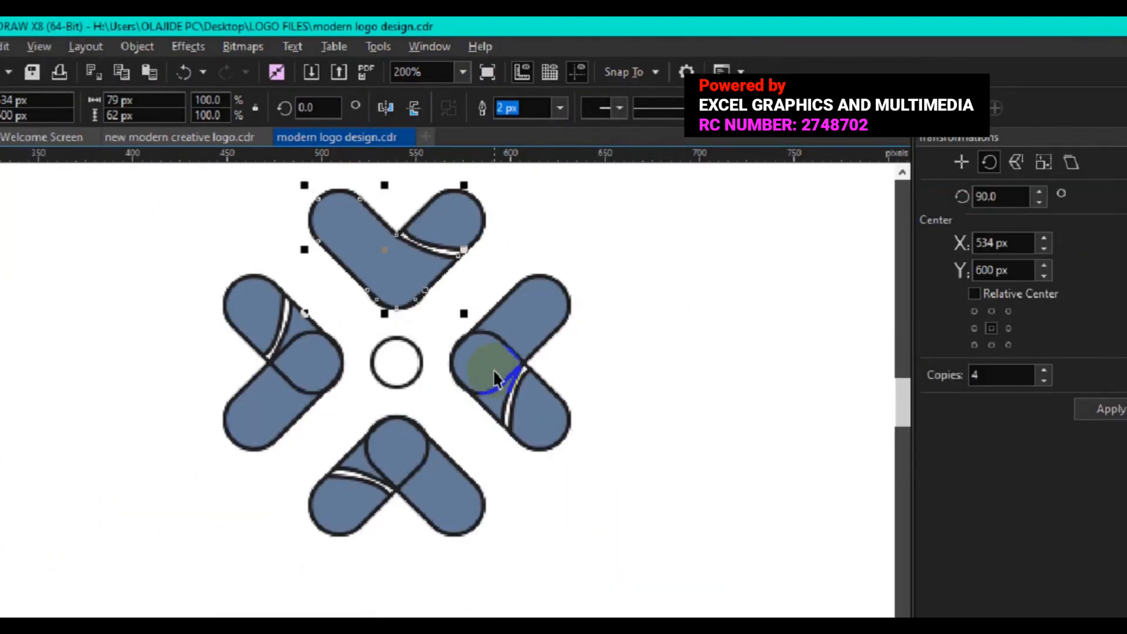
Step: Select the right V's long arm, rounded tip and inner wedge together and apply Trim to them
left_click(493, 368)
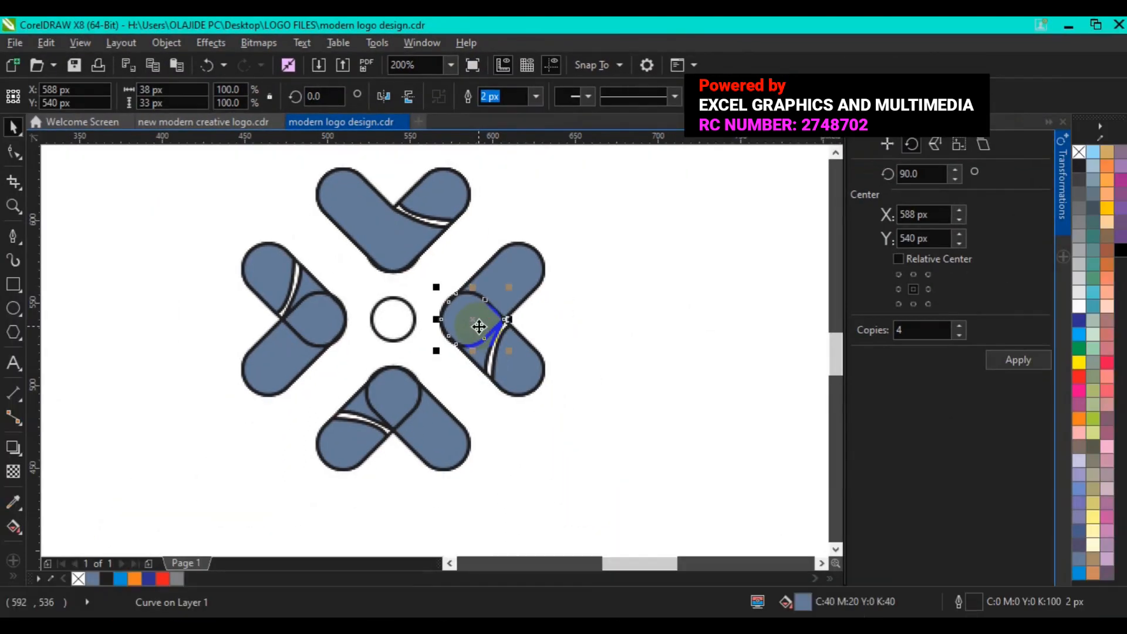
left_click(477, 365)
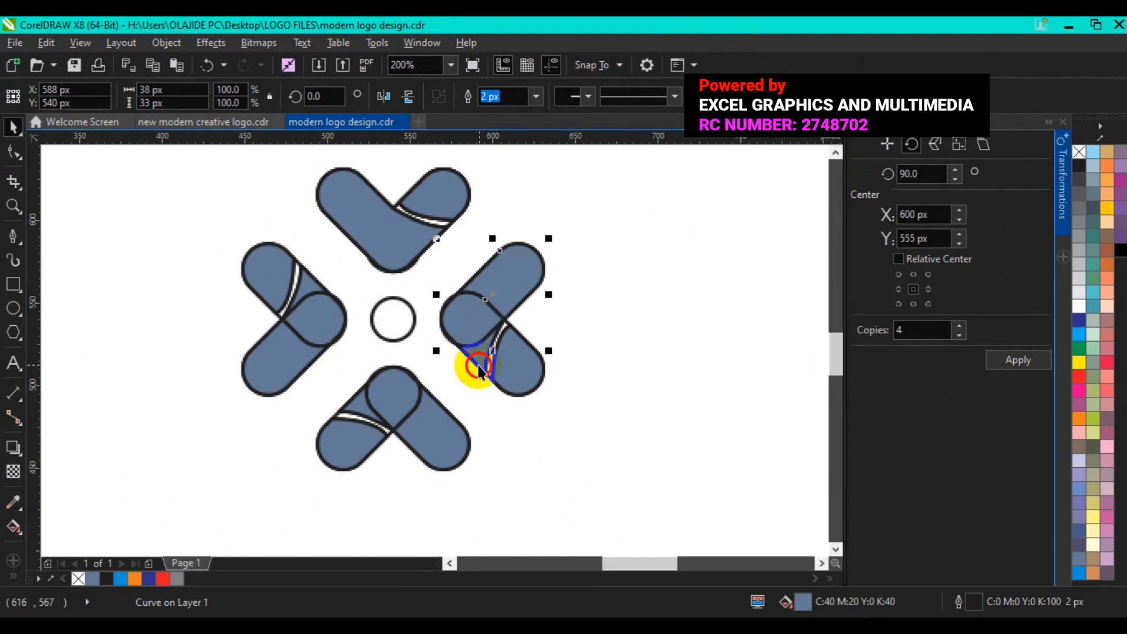
left_click(491, 98)
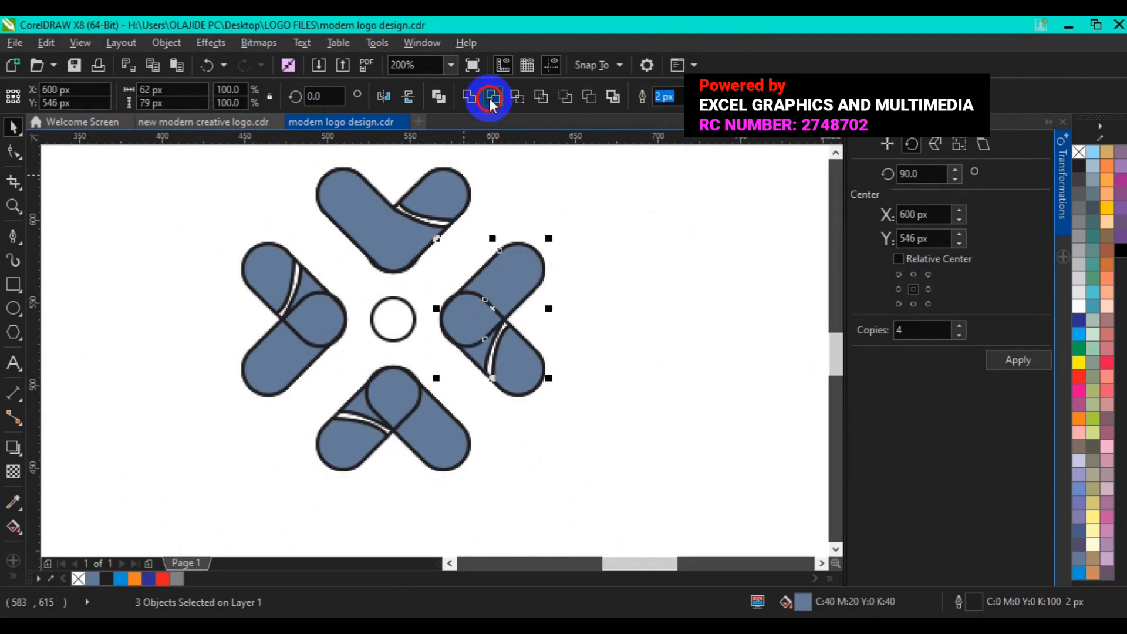
Step: Weld the left V's long arm, rounded tip and inner wedge into a single shape
left_click(270, 343)
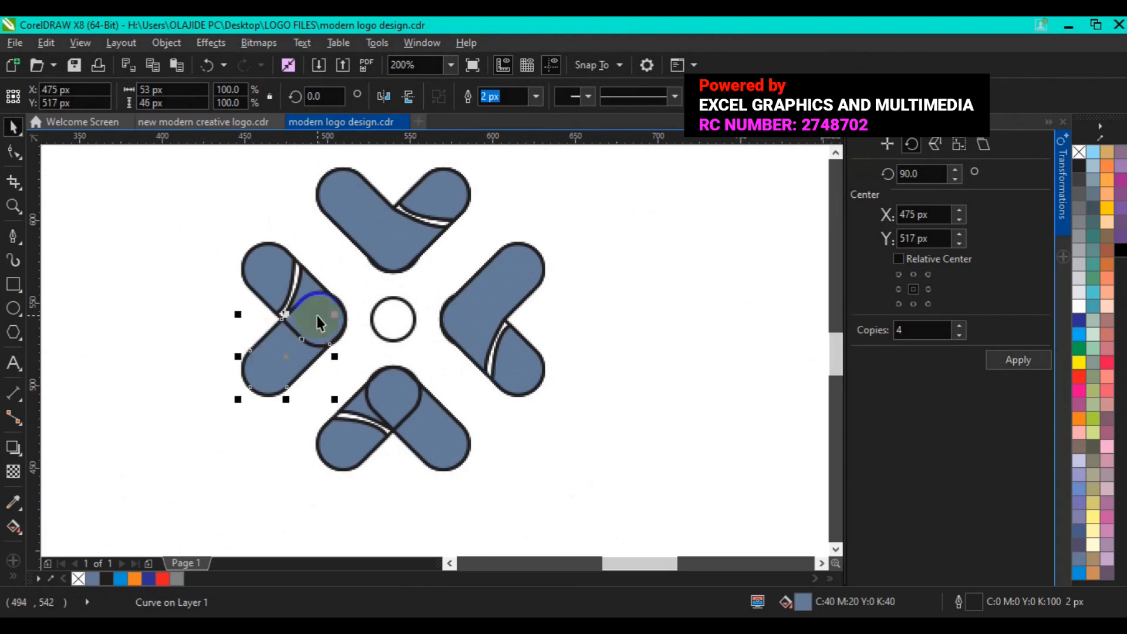
left_click(311, 287, "shift")
left_click(312, 286, "shift")
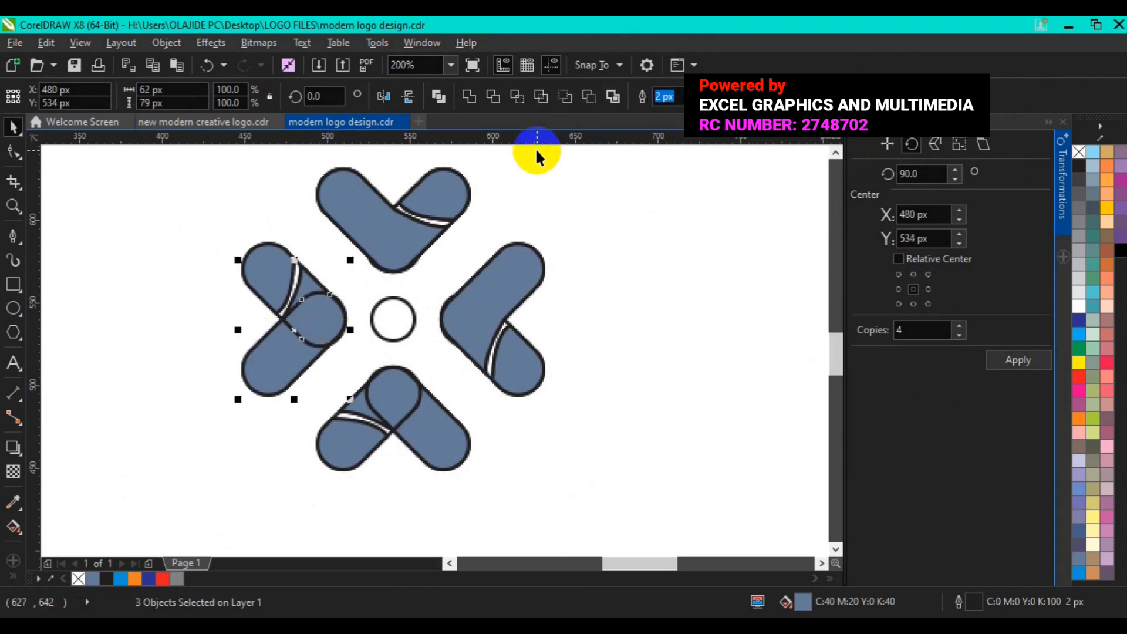
left_click(470, 96)
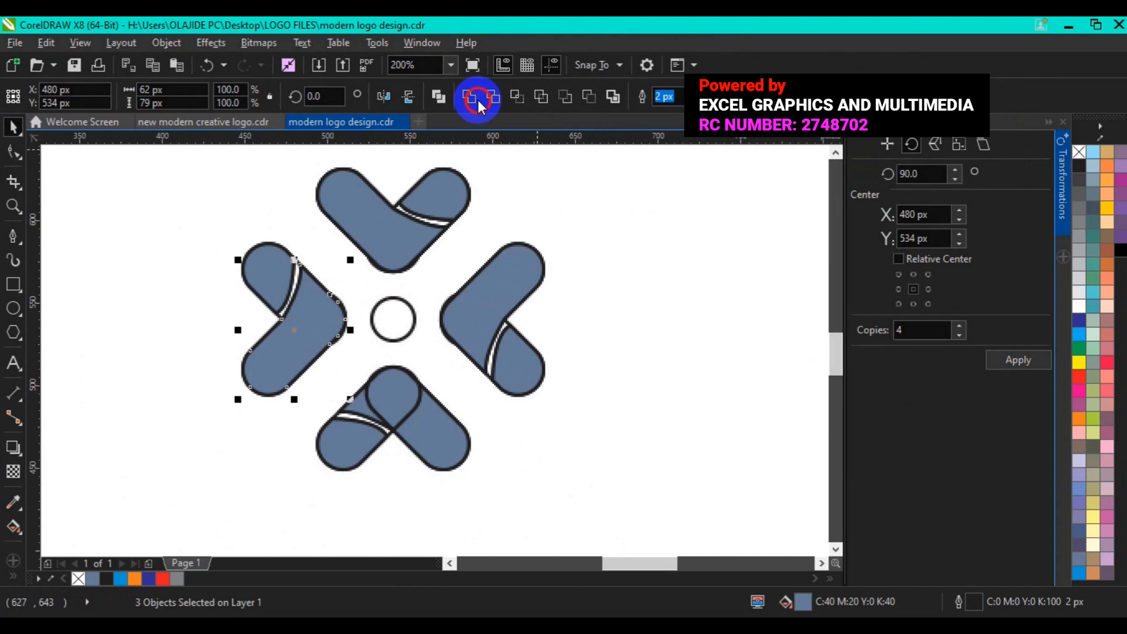
Step: Weld the bottom V's inner wedge, rounded tip and long arm into a single shape
left_click(363, 415)
left_click(393, 399, "shift")
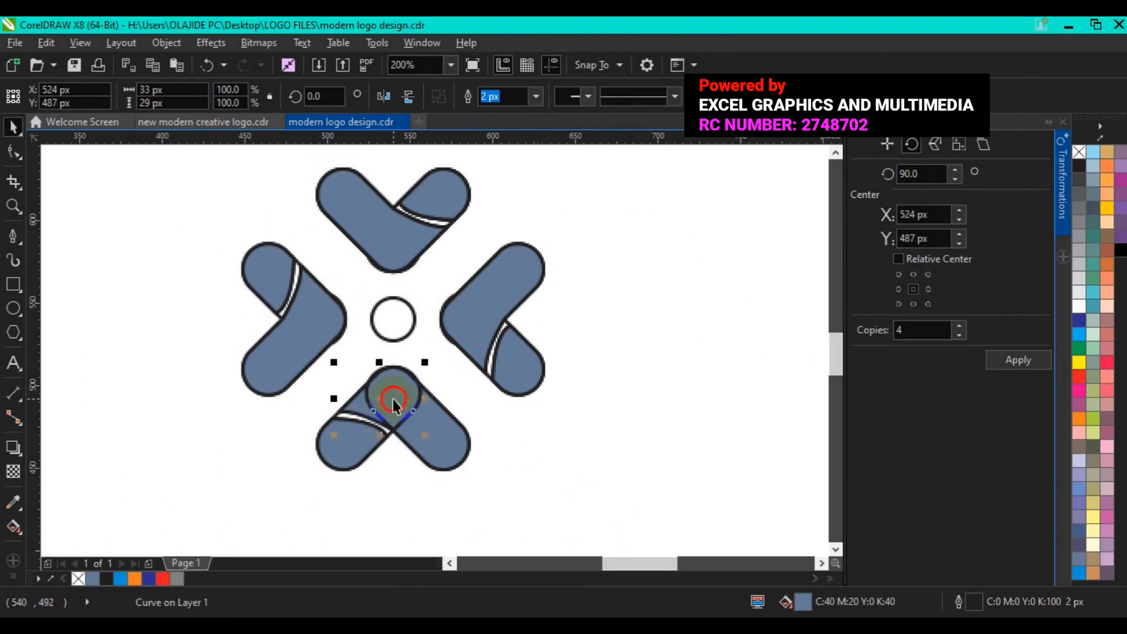
left_click(443, 435, "shift")
left_click(473, 104)
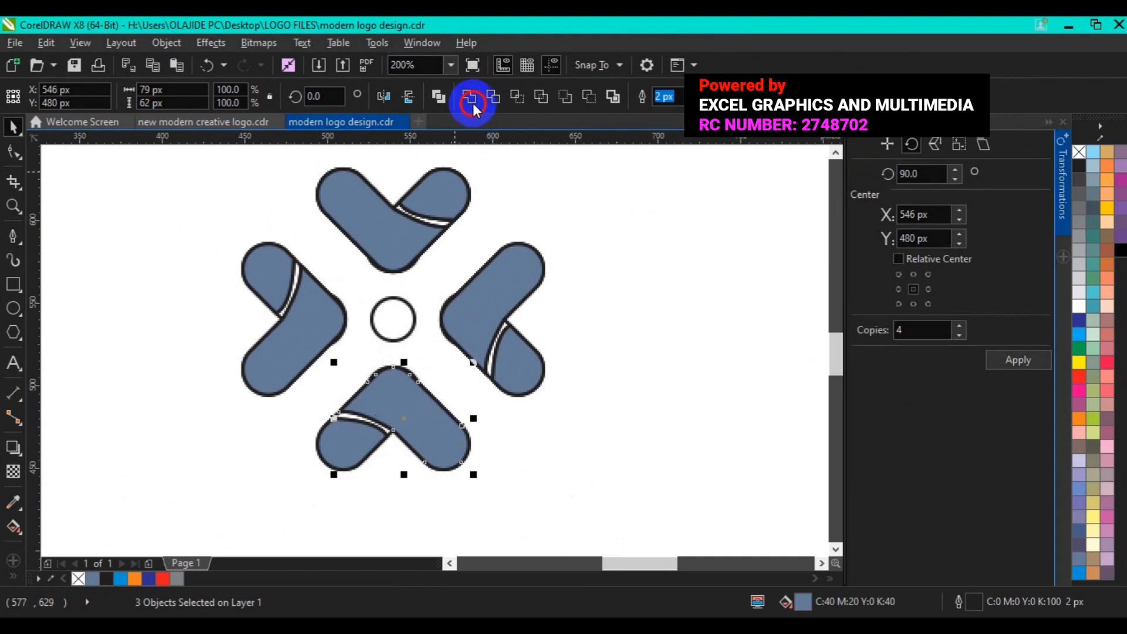
left_click_drag(209, 155, 580, 412)
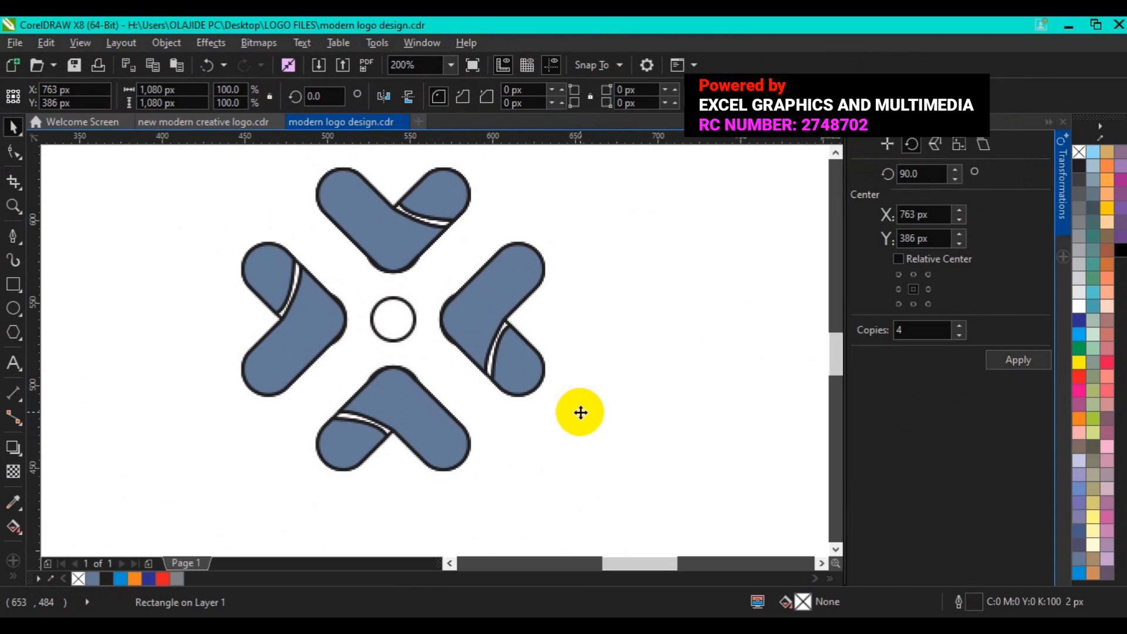
left_click(13, 207)
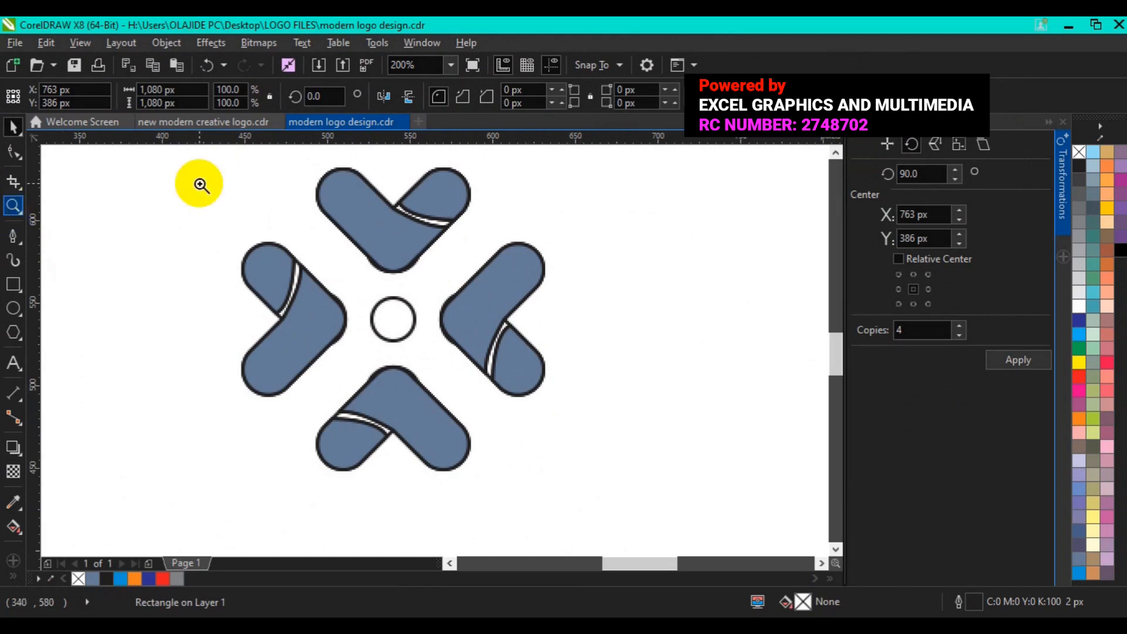
left_click(123, 99)
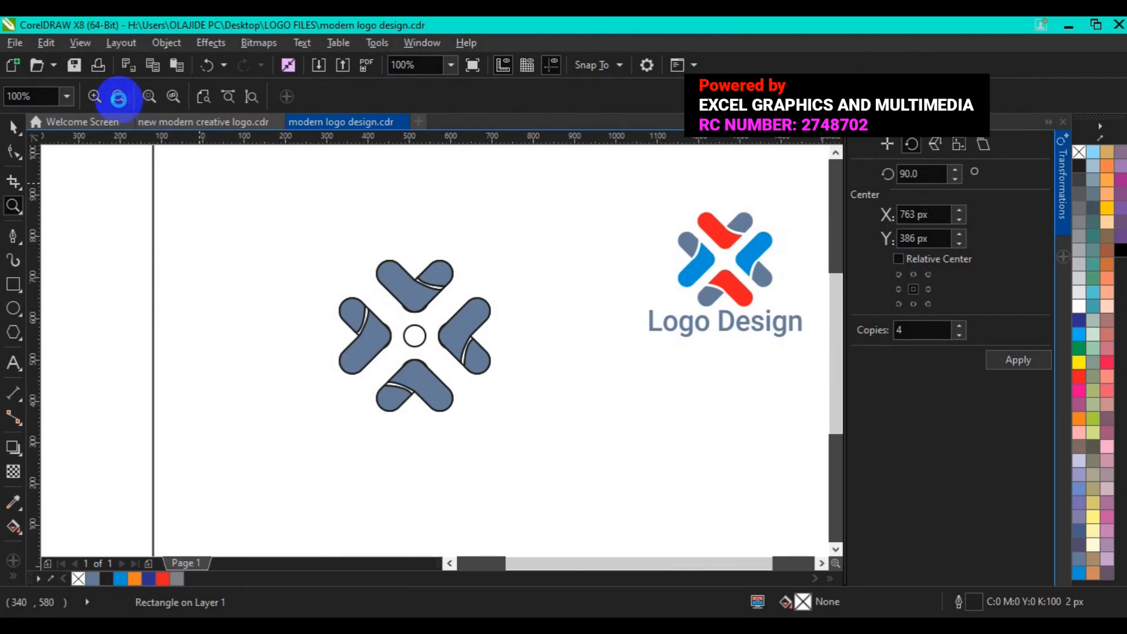
left_click(118, 98)
left_click(7, 126)
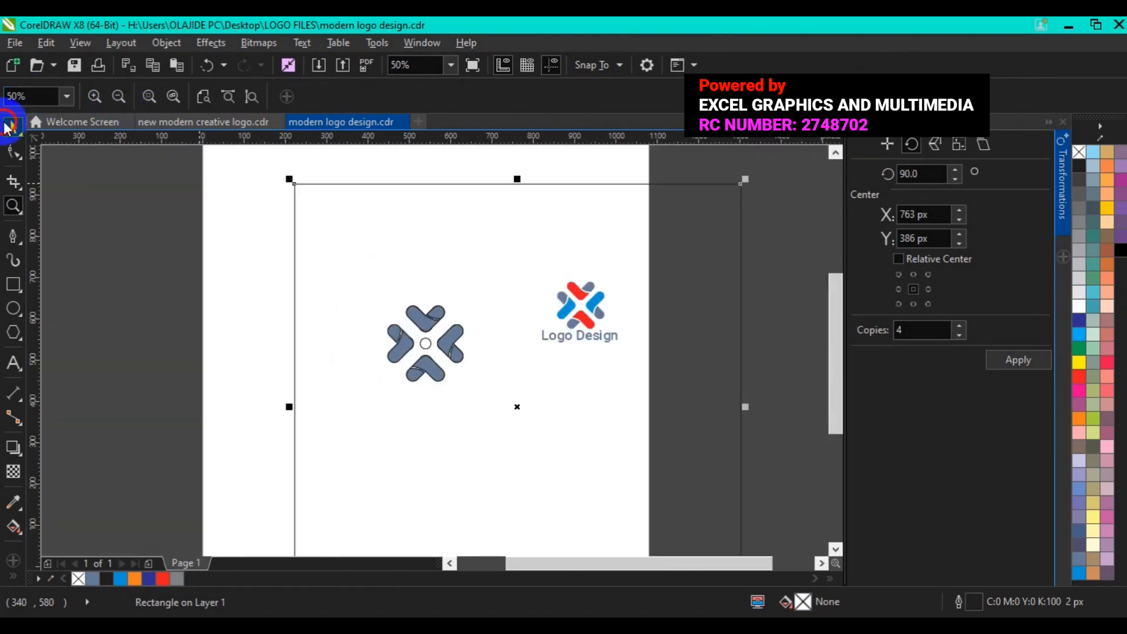
left_click(294, 347)
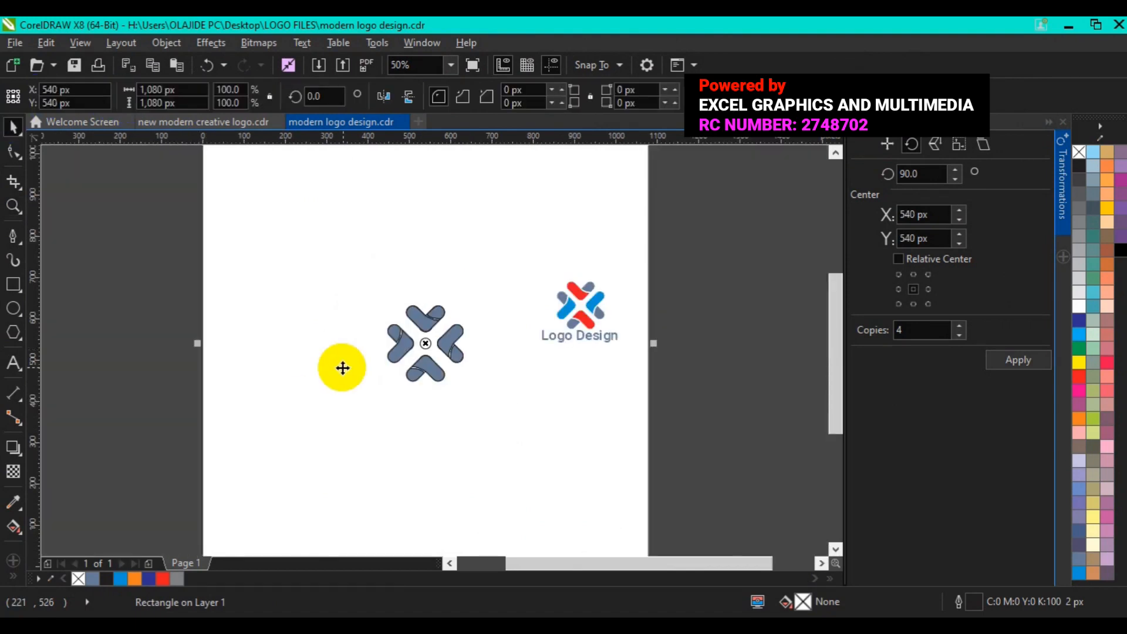
Step: Select all the shapes of the large X-shaped logo together and remove their outlines
left_click(172, 280)
left_click_drag(166, 267, 507, 440)
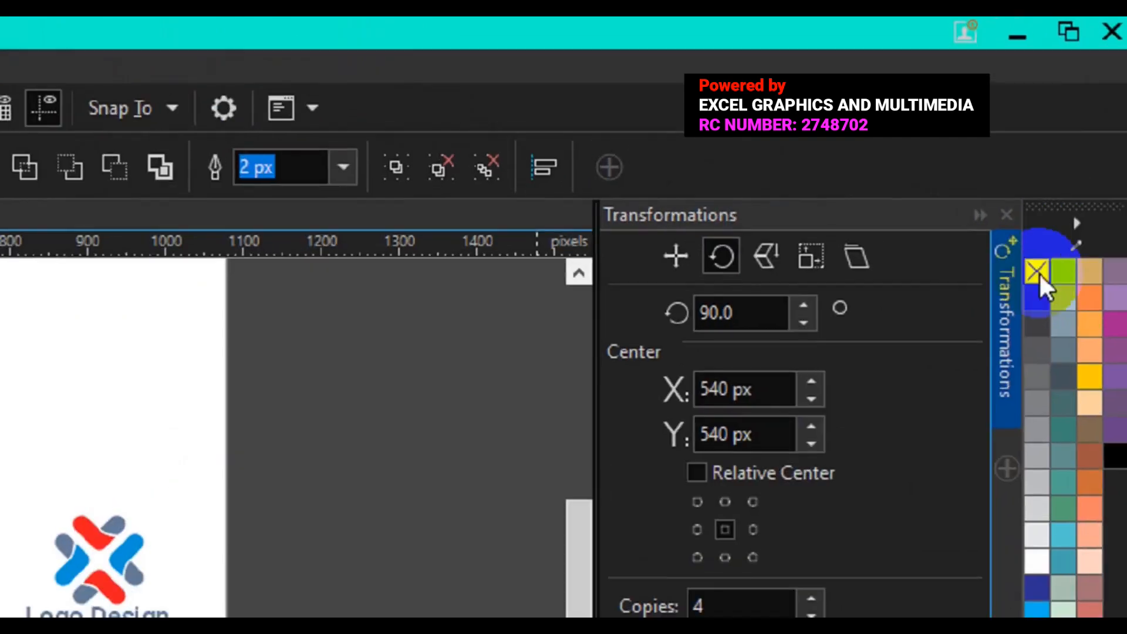
left_click(1038, 272)
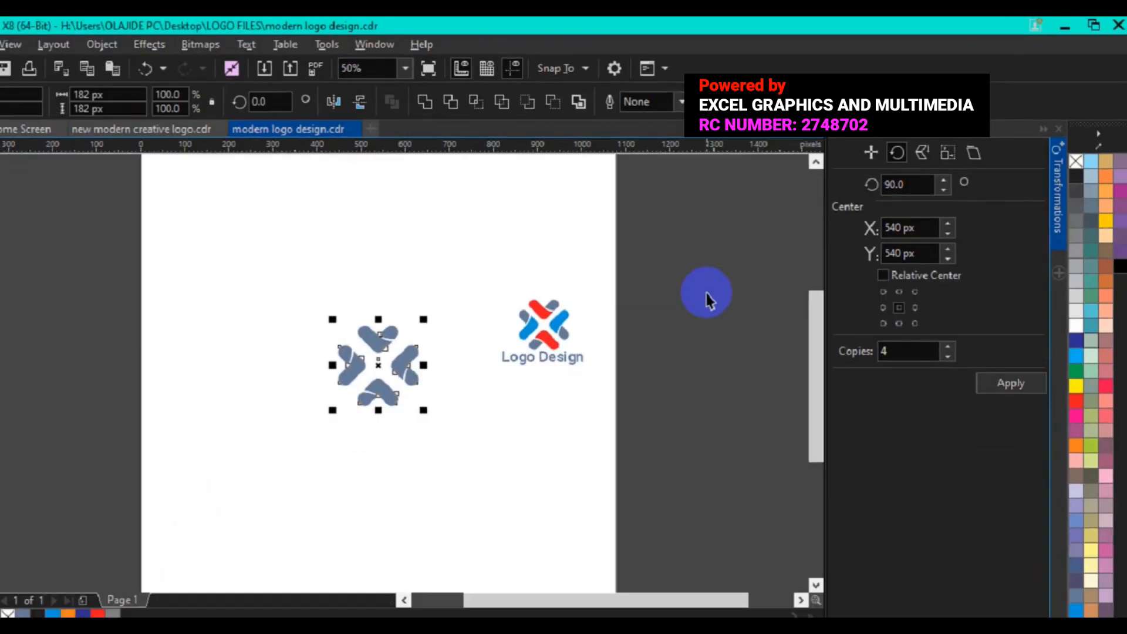
left_click(440, 340)
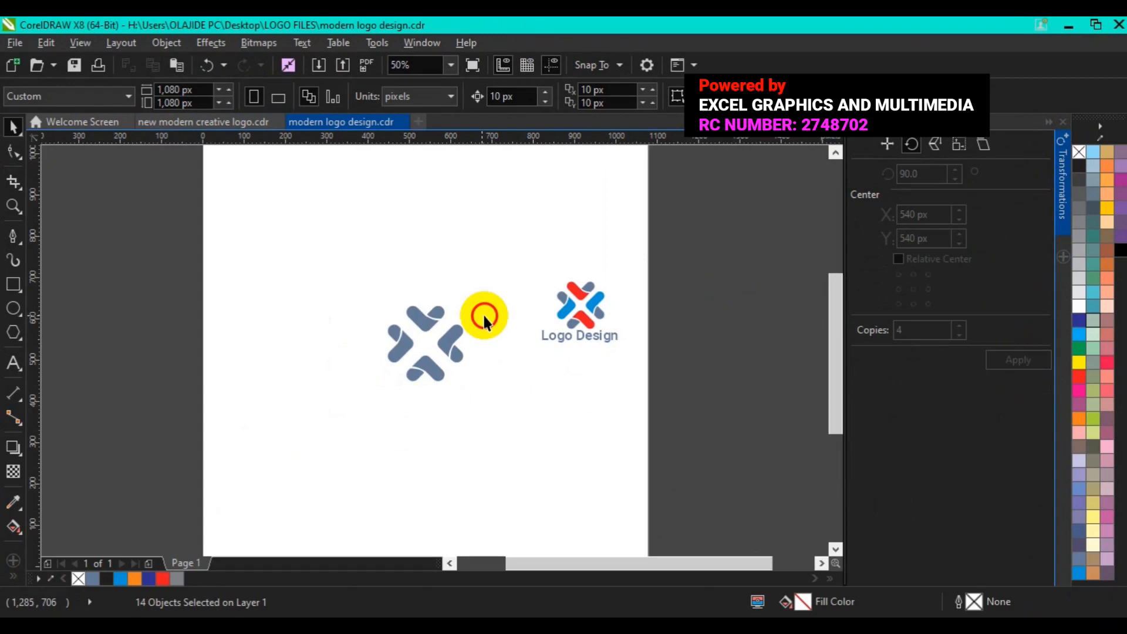
Step: Fill the large welded pieces of the top and bottom Vs with red
left_click(423, 322)
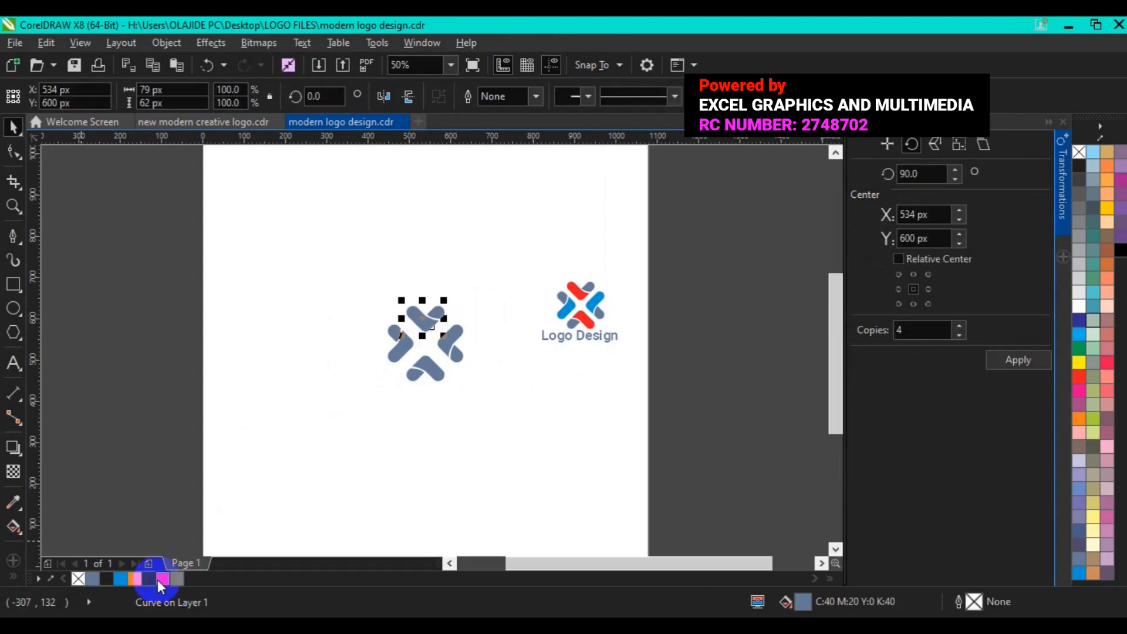
left_click(158, 579)
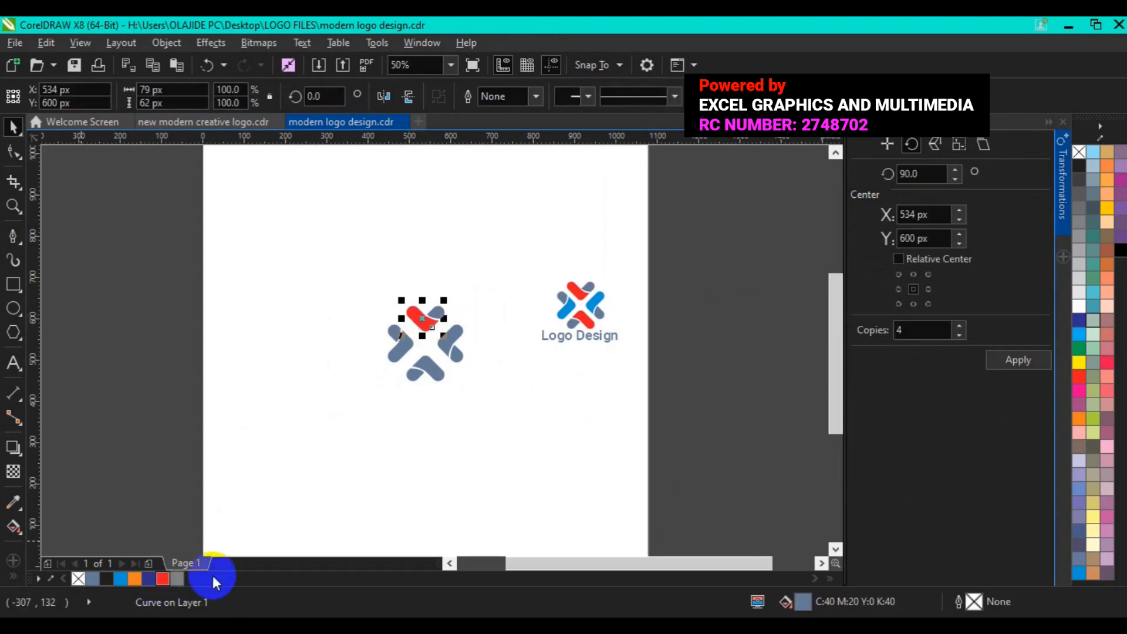
left_click(431, 372)
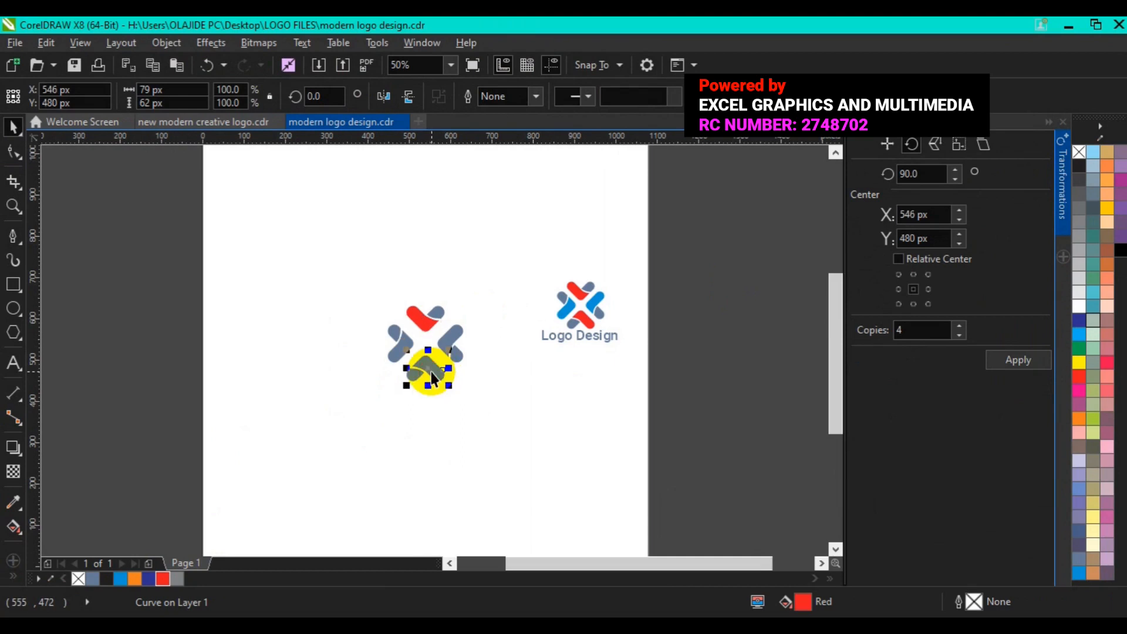
left_click(159, 578)
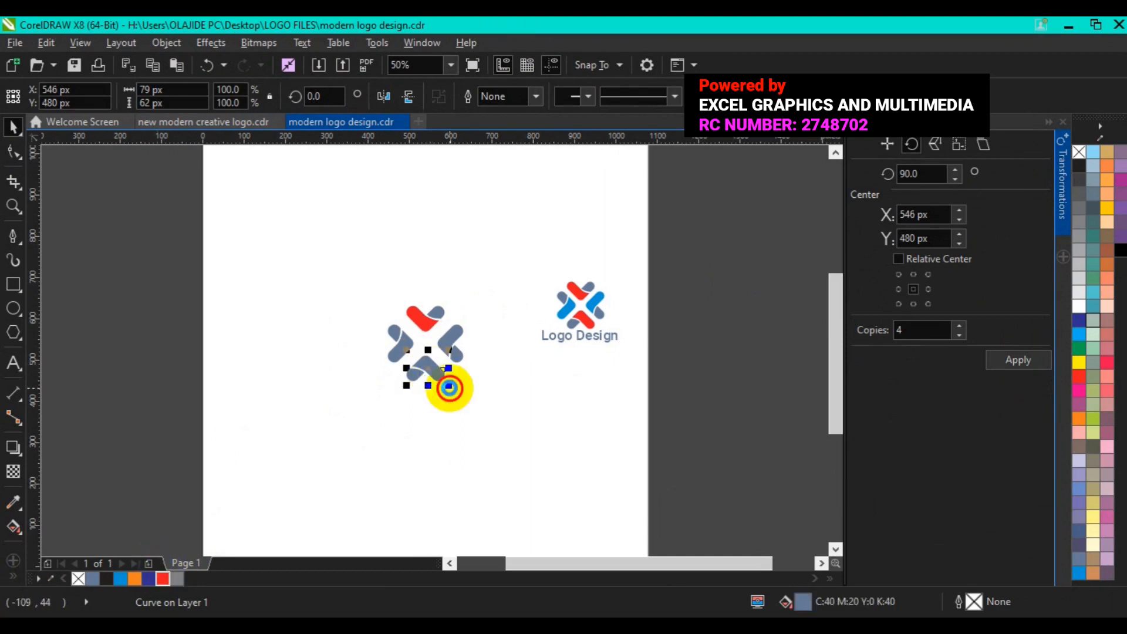
Step: Fill the large welded pieces of the right and left Vs with Sky Blue and deselect them
left_click(452, 332)
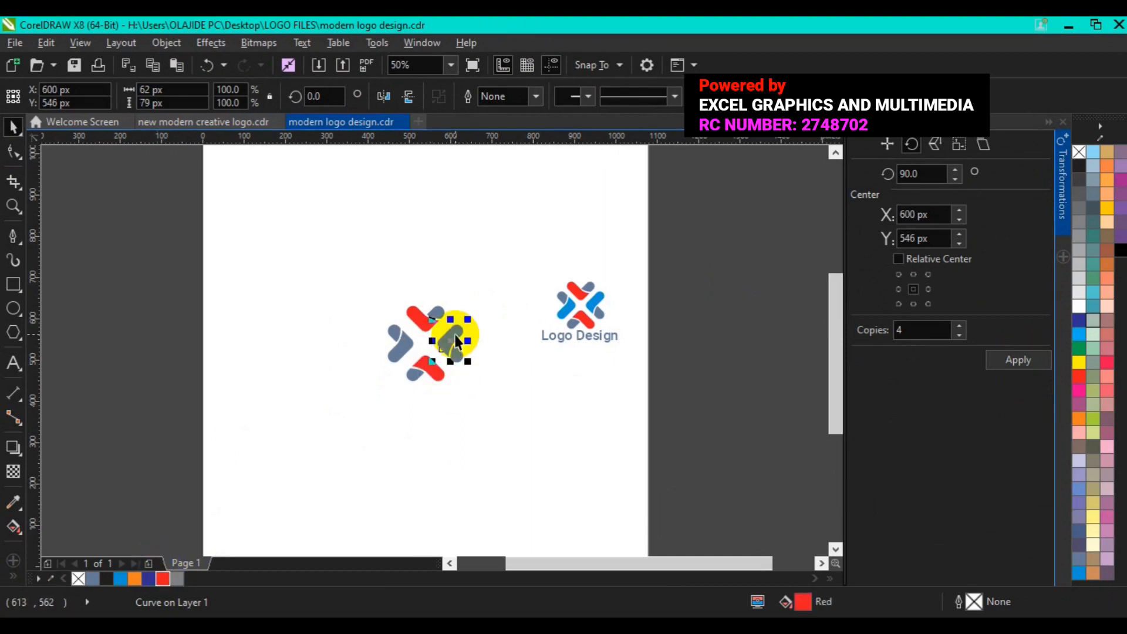
left_click(391, 354, "shift")
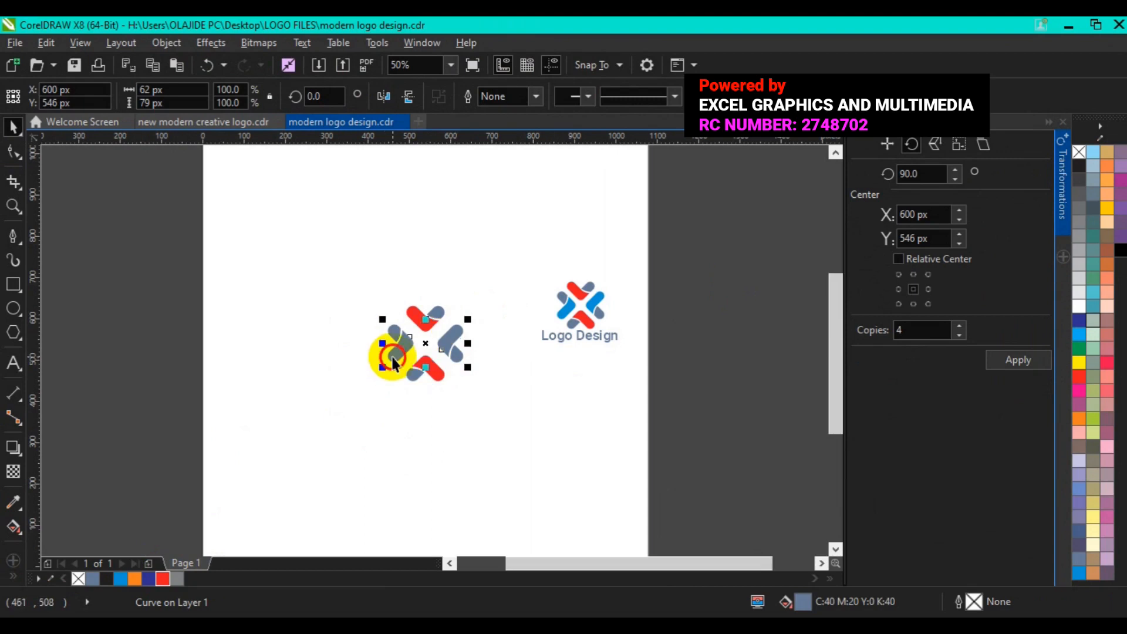
left_click(120, 578)
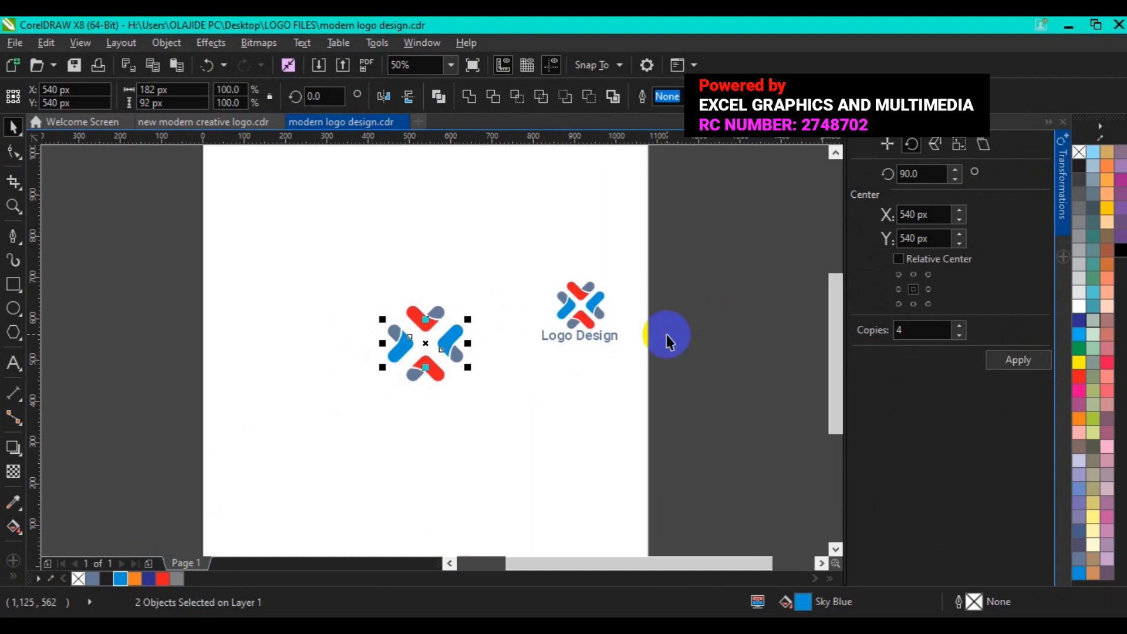
left_click(521, 378)
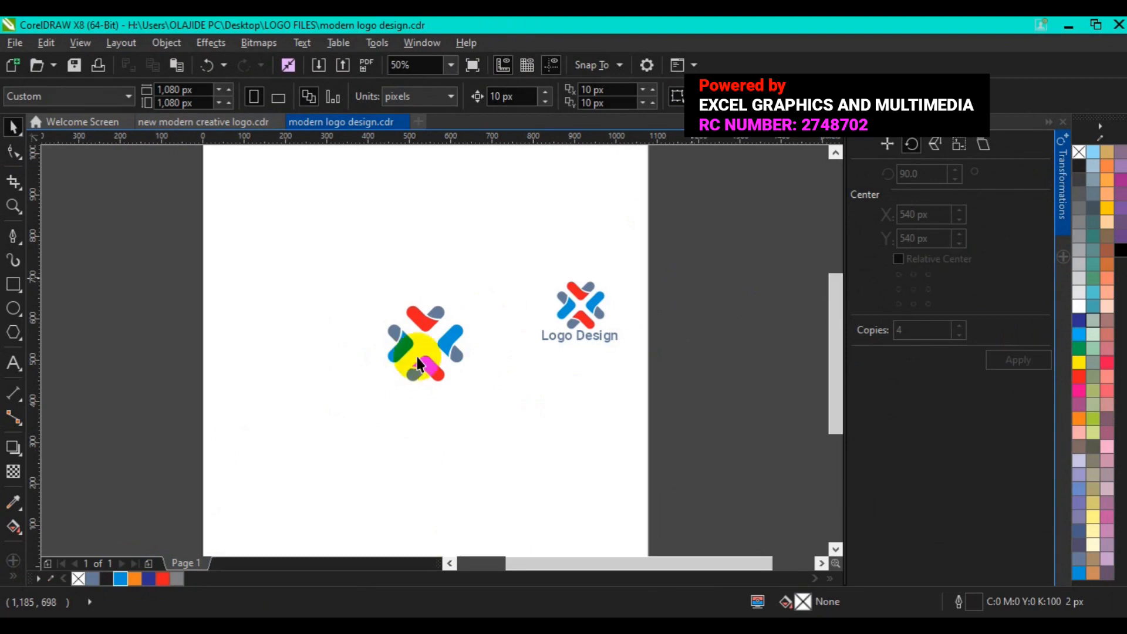
double_click(553, 334)
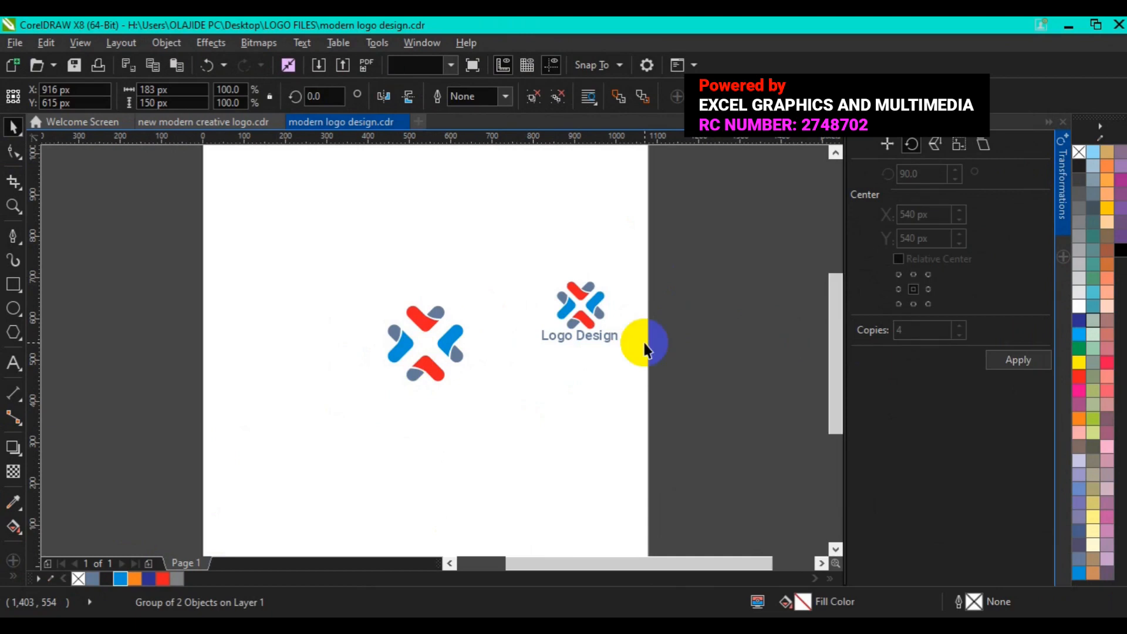
left_click(587, 335)
left_click(712, 378)
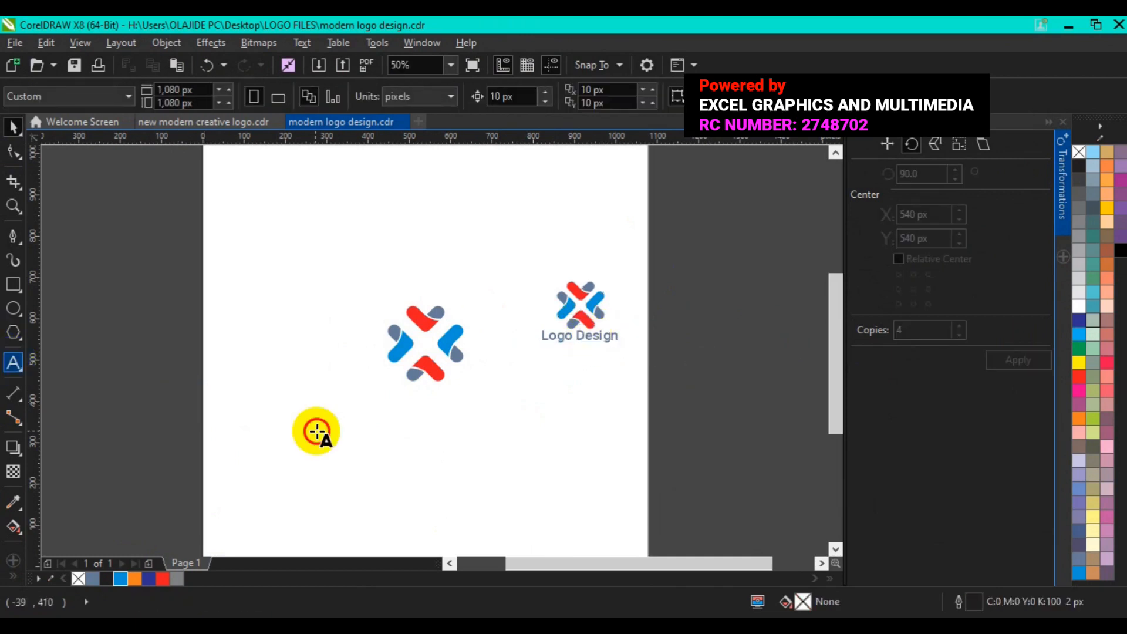
Step: Add the artistic text "LOGO DESIGN" beneath the large logo and set its size to 18 pt
left_click(323, 431)
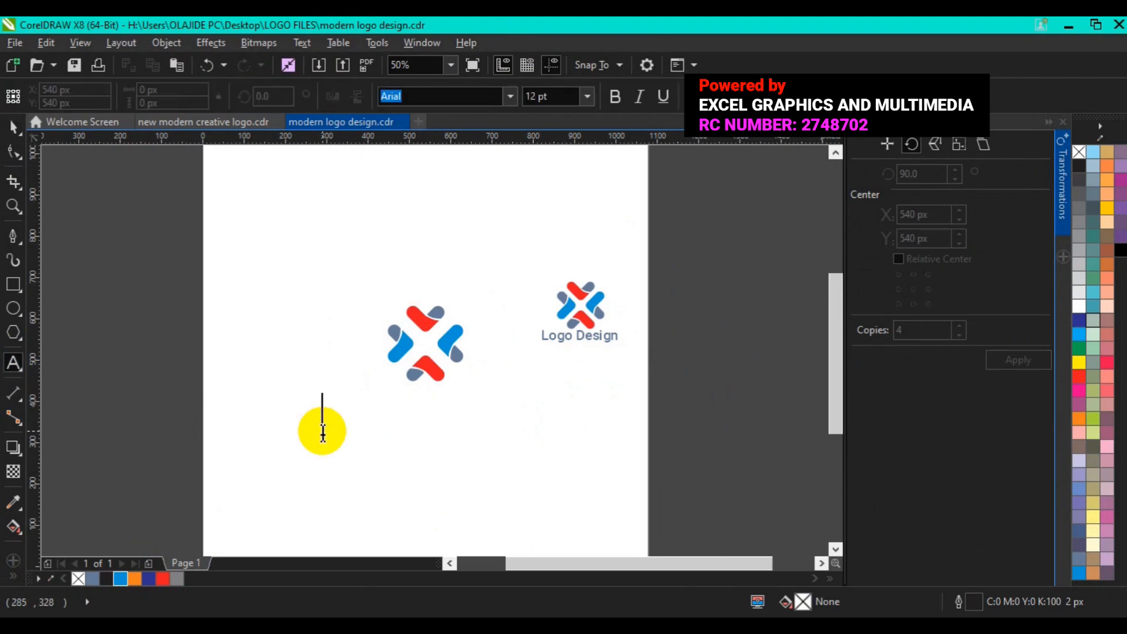
type("LOGO DESIGN")
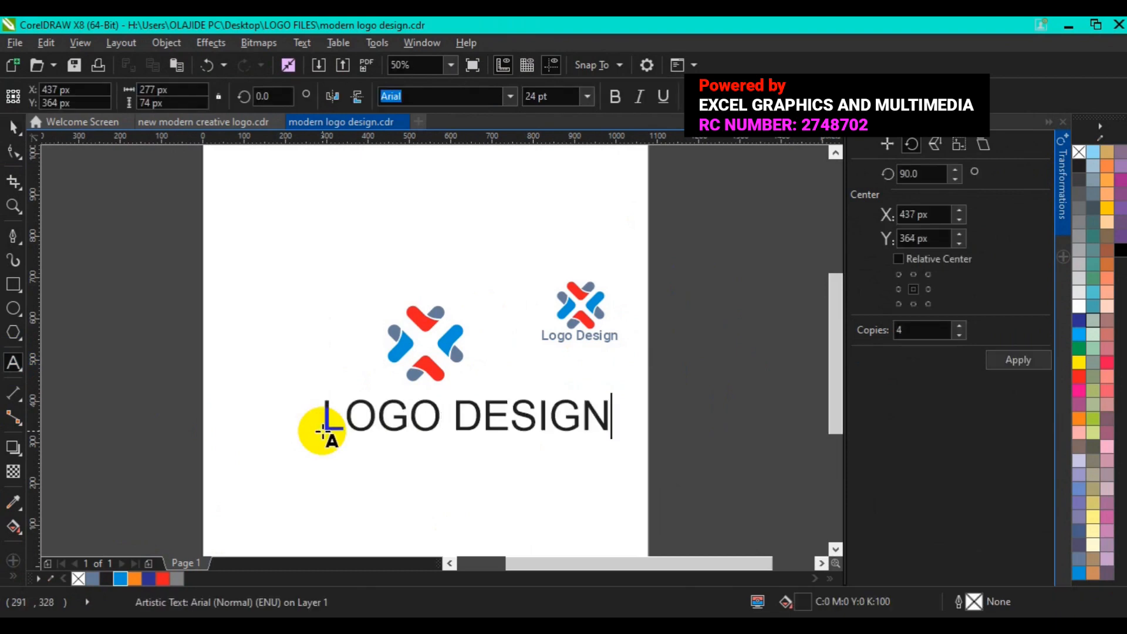
key("ctrl+a")
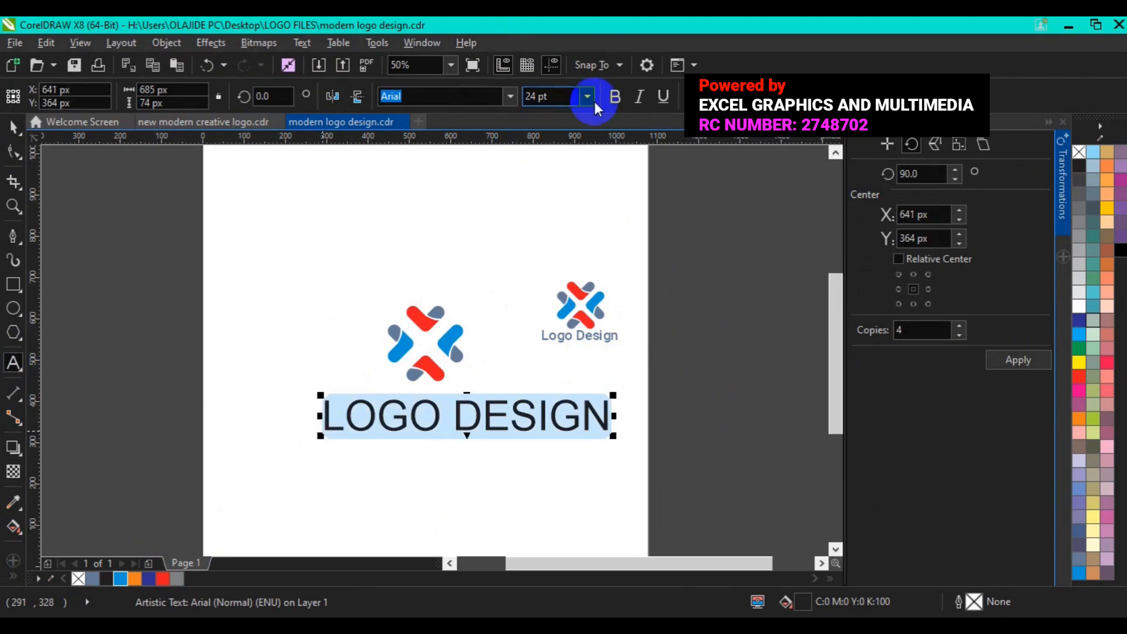
left_click(588, 96)
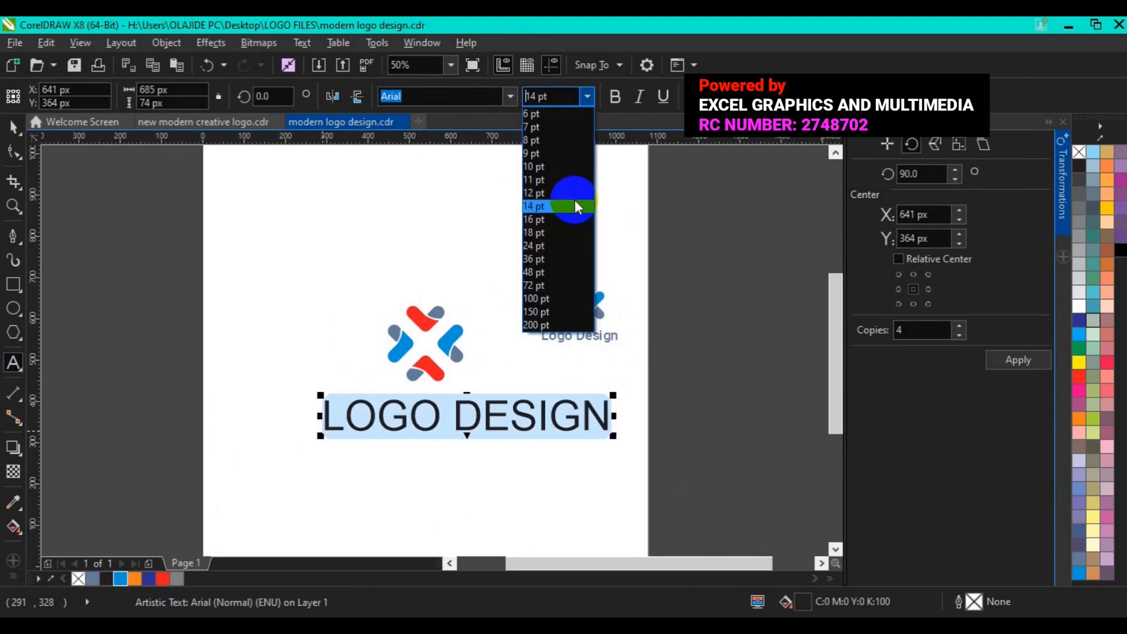
left_click(567, 235)
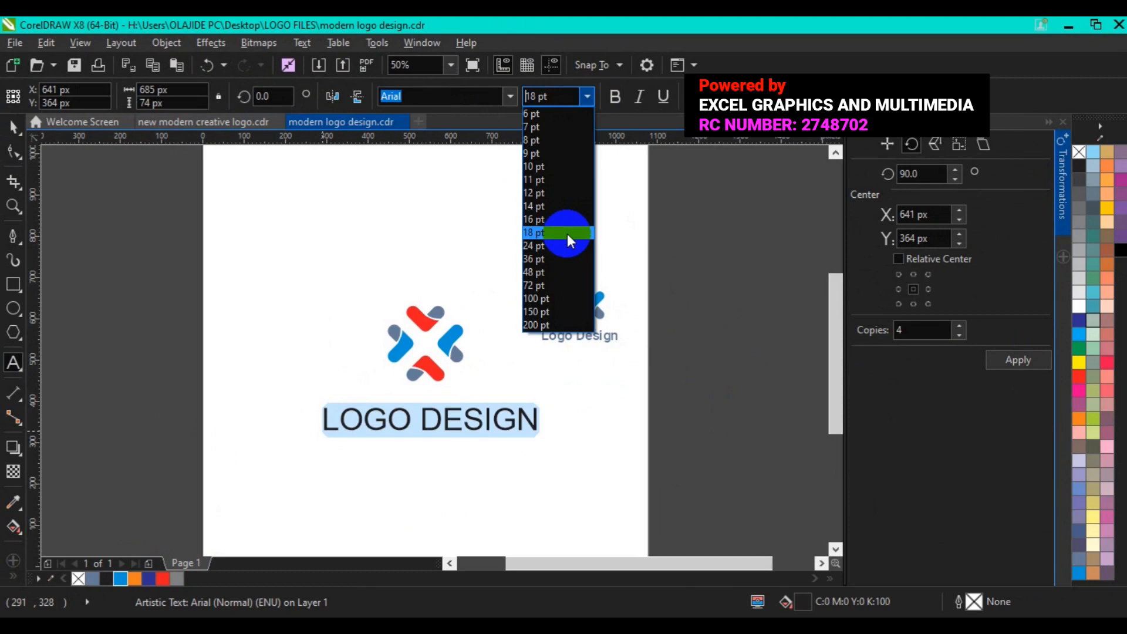
Step: Set the LOGO DESIGN text in Roboto Medium and fill it with 50% black grey
left_click(509, 97)
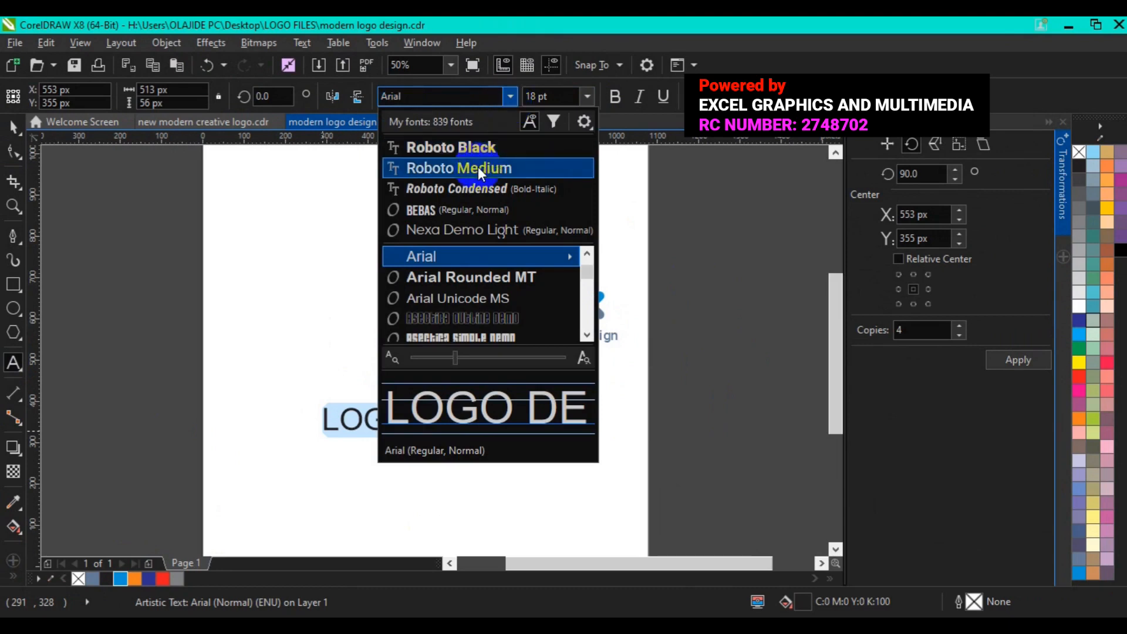
left_click(478, 168)
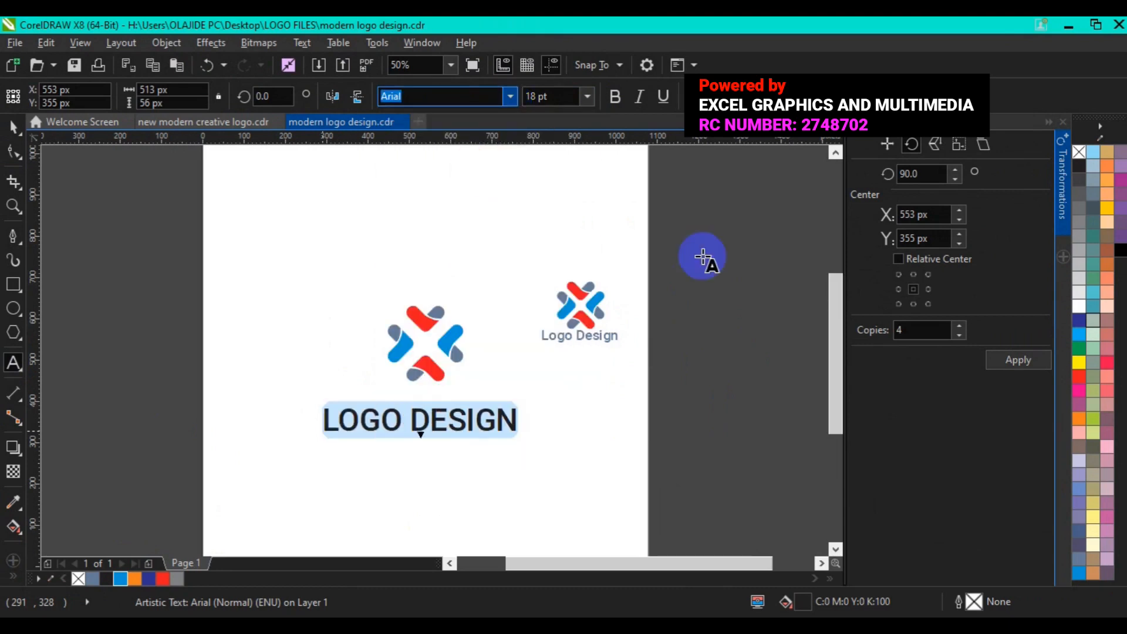
left_click(1081, 179)
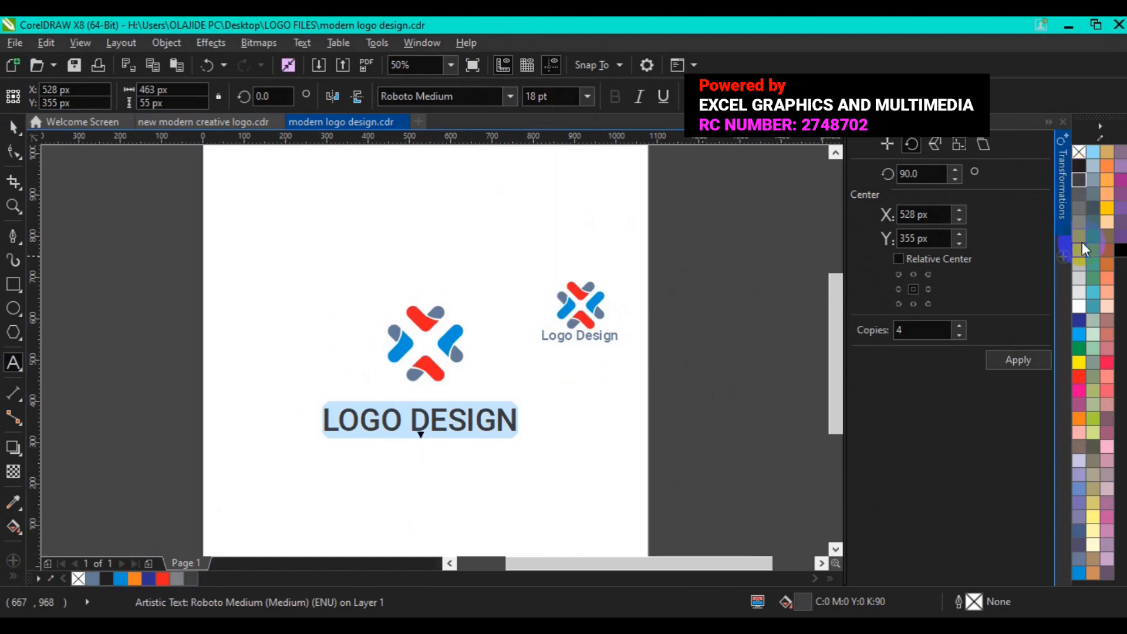
left_click(1079, 238)
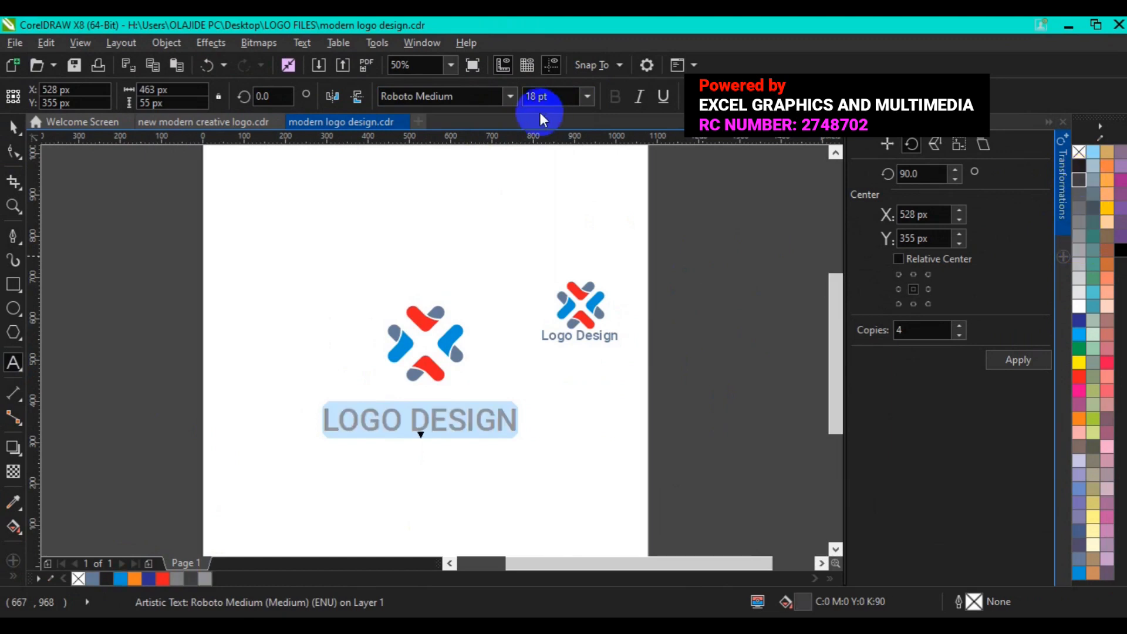
Step: Reduce the LOGO DESIGN text to 12 pt and finish editing it
left_click(588, 96)
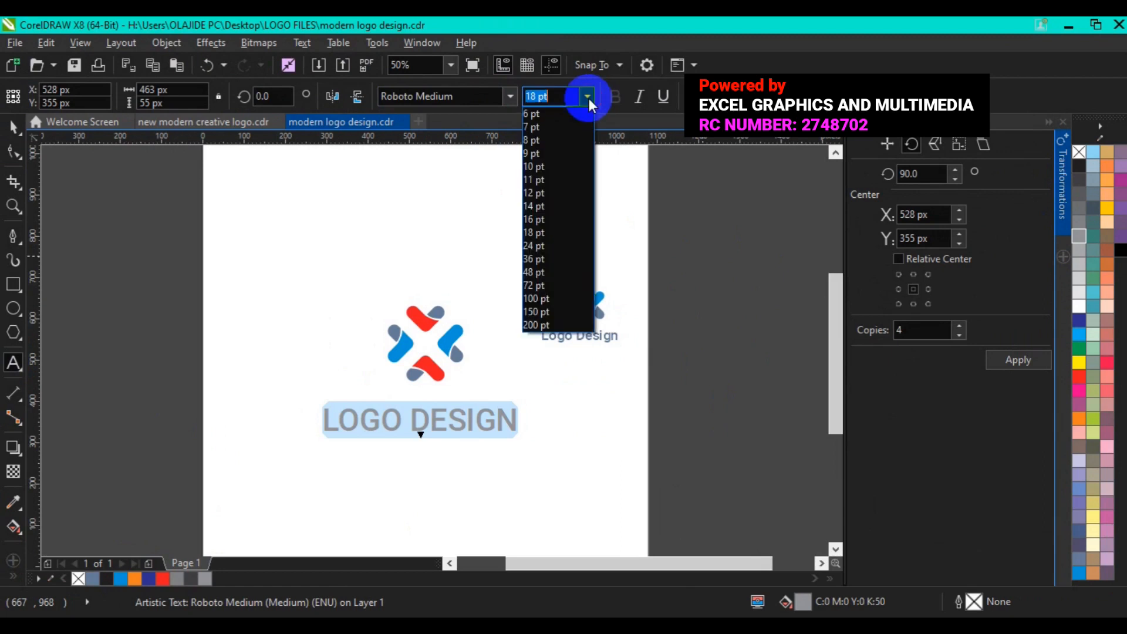
left_click(541, 189)
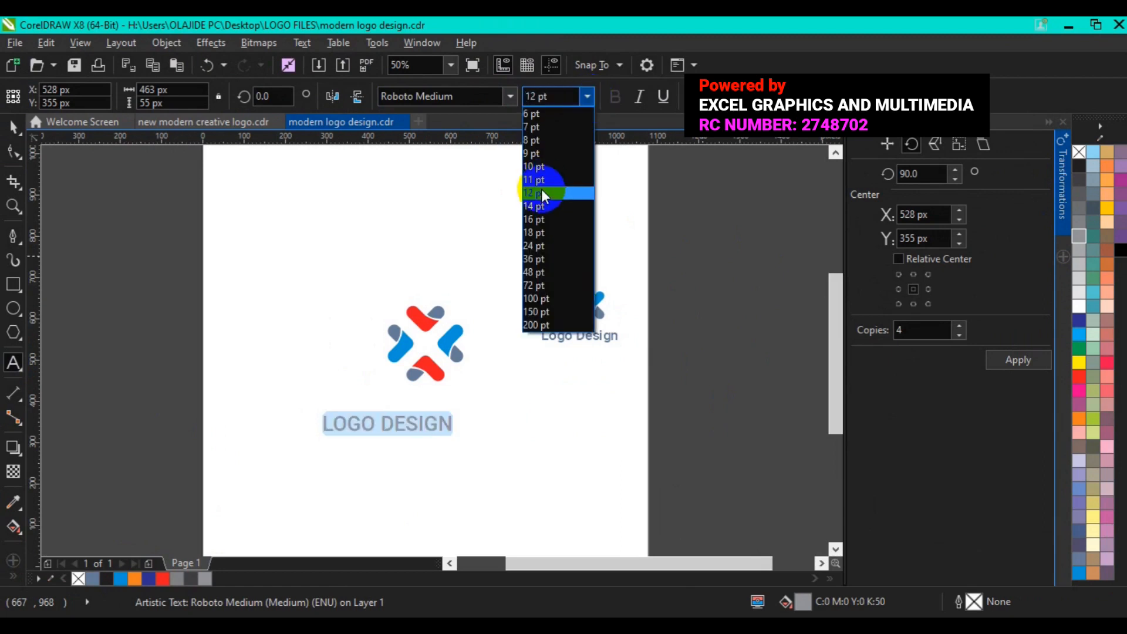
left_click(14, 128)
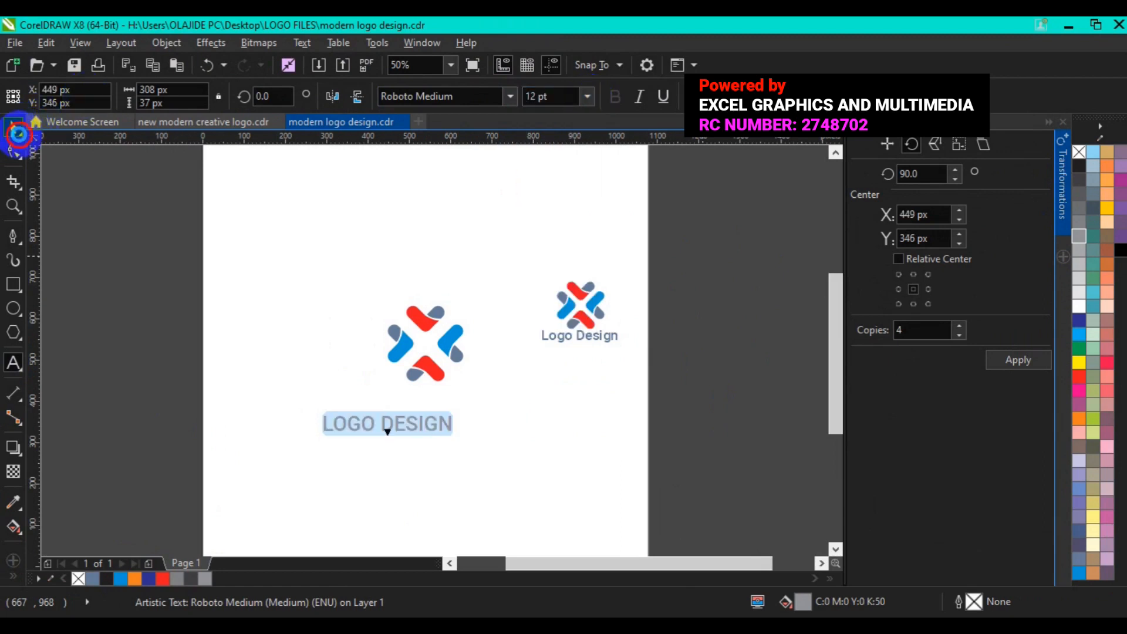
Step: Group all the pieces of the large X-shaped logo into one object
left_click(163, 285)
left_click_drag(171, 237, 480, 386)
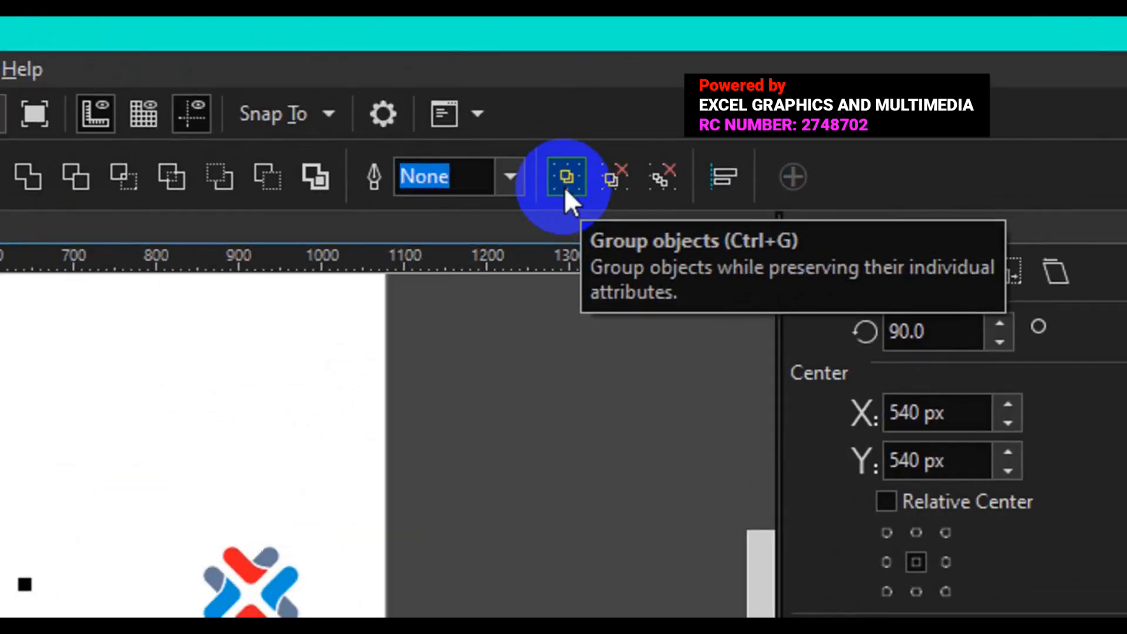
left_click(564, 186)
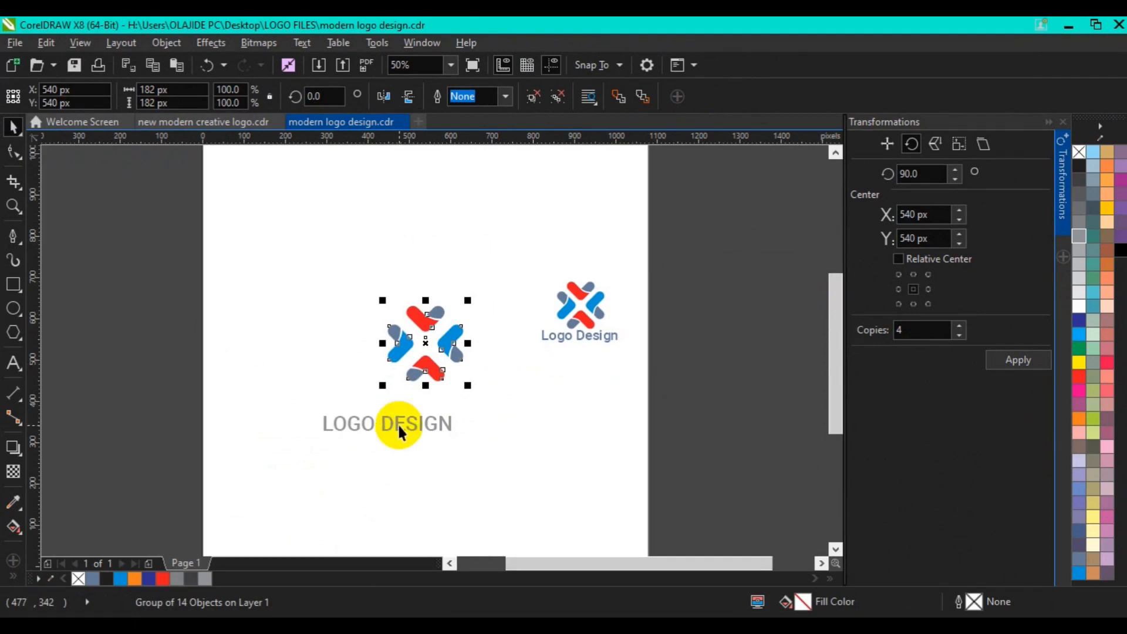
Step: Move the LOGO DESIGN text up close beneath the large logo and centre the two horizontally on each other
left_click(399, 424)
left_click_drag(400, 424, 437, 404)
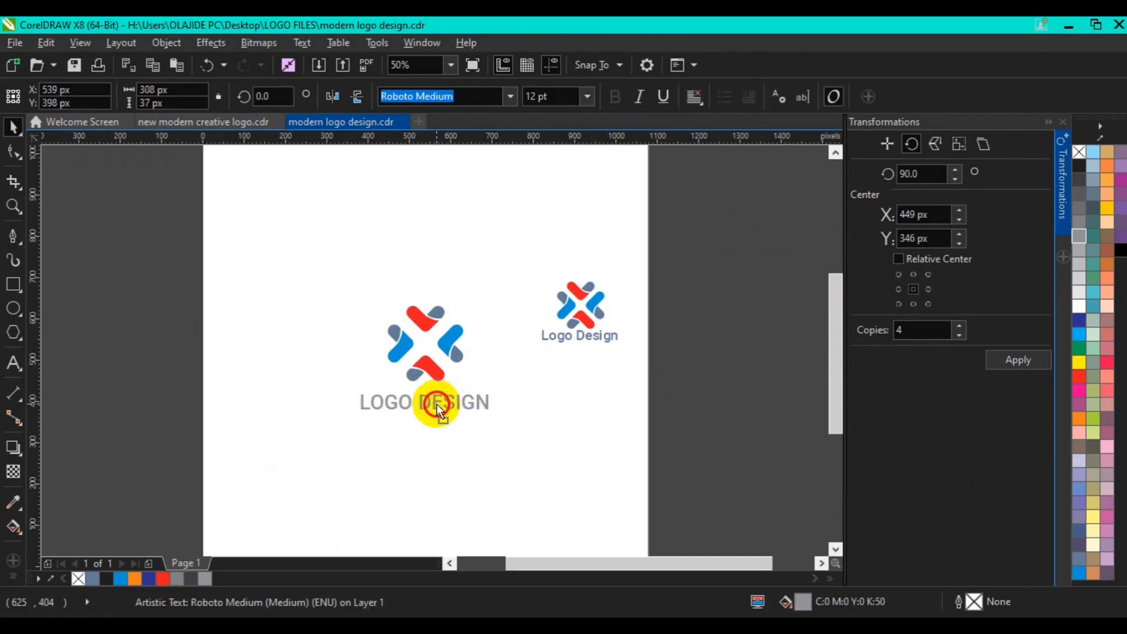
left_click(426, 367, "shift")
key("c")
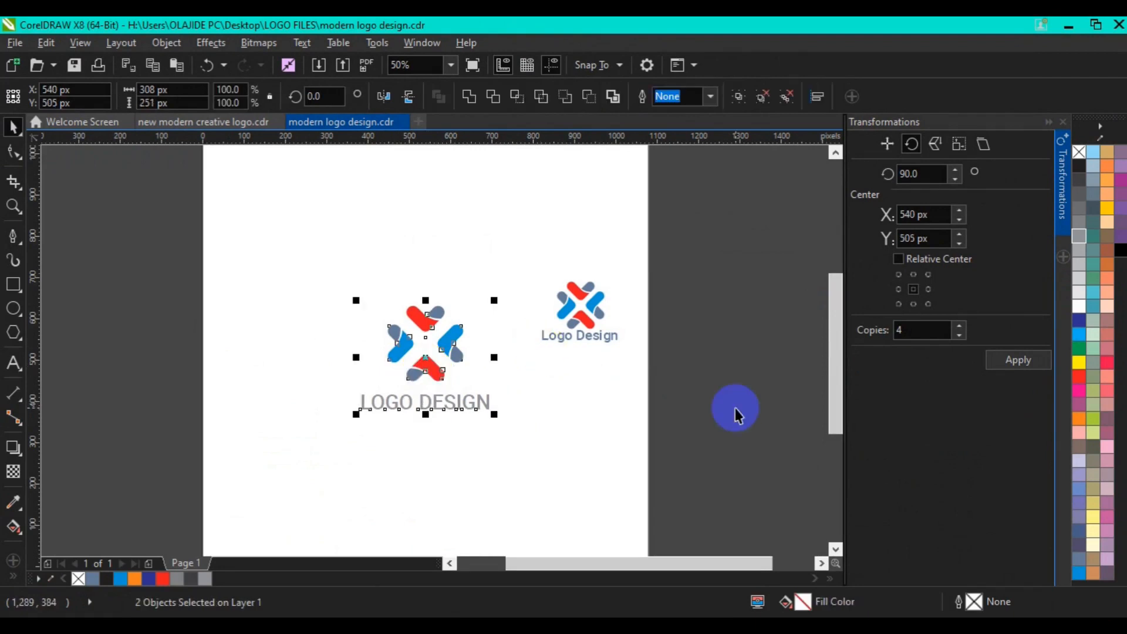
Step: Examine the large logo and its LOGO DESIGN text close up at 100% zoom beside the reference logo
left_click(13, 206)
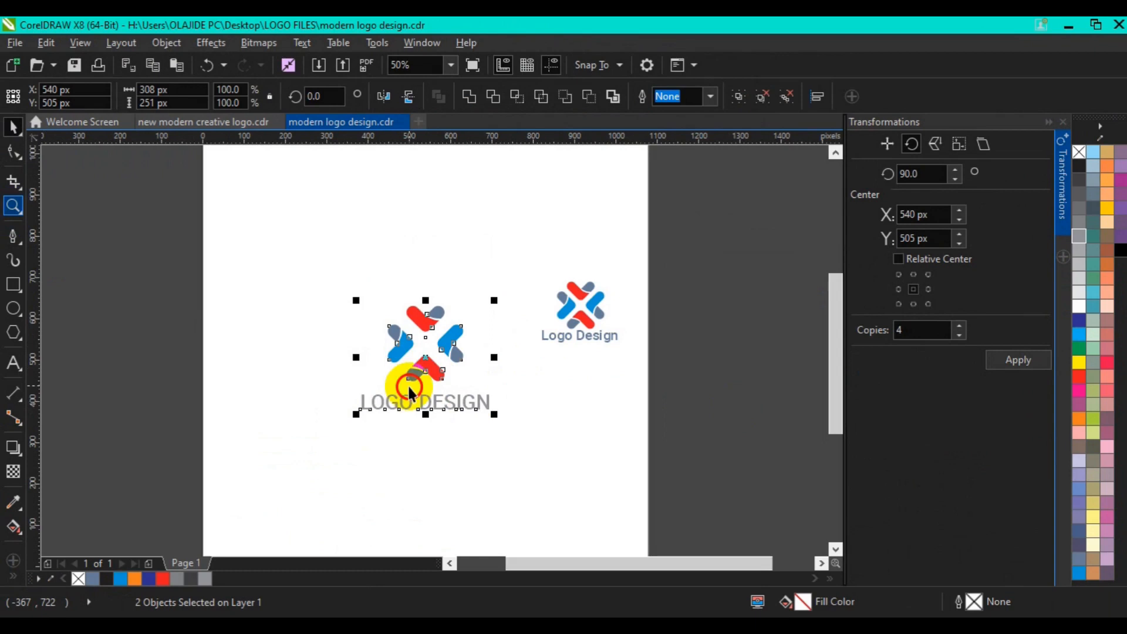
left_click(13, 206)
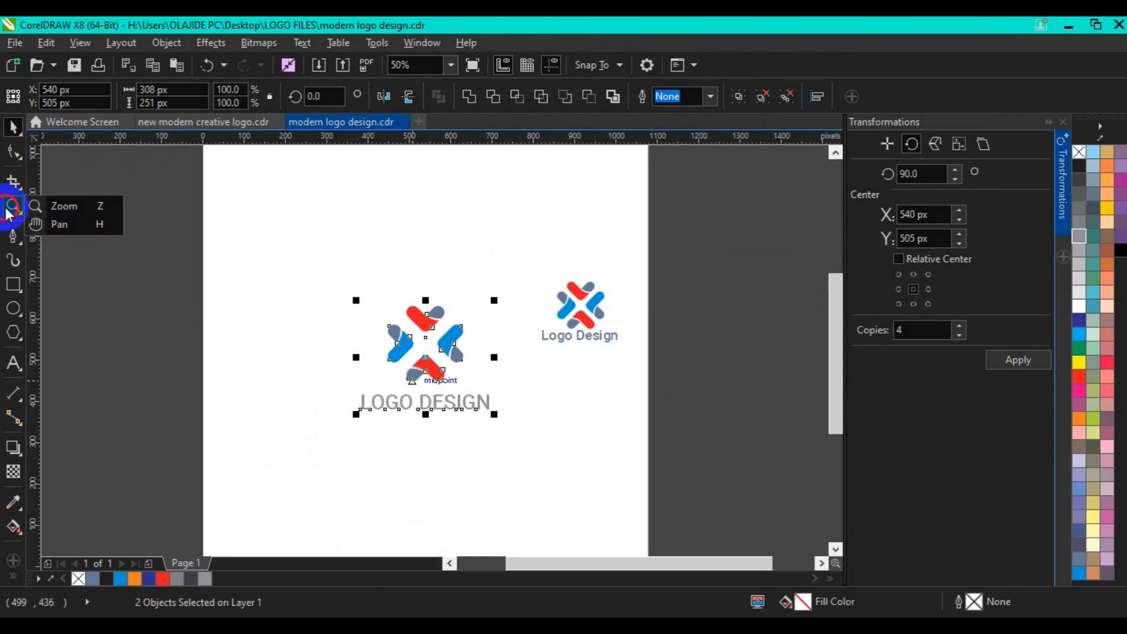
left_click(58, 206)
left_click(415, 378)
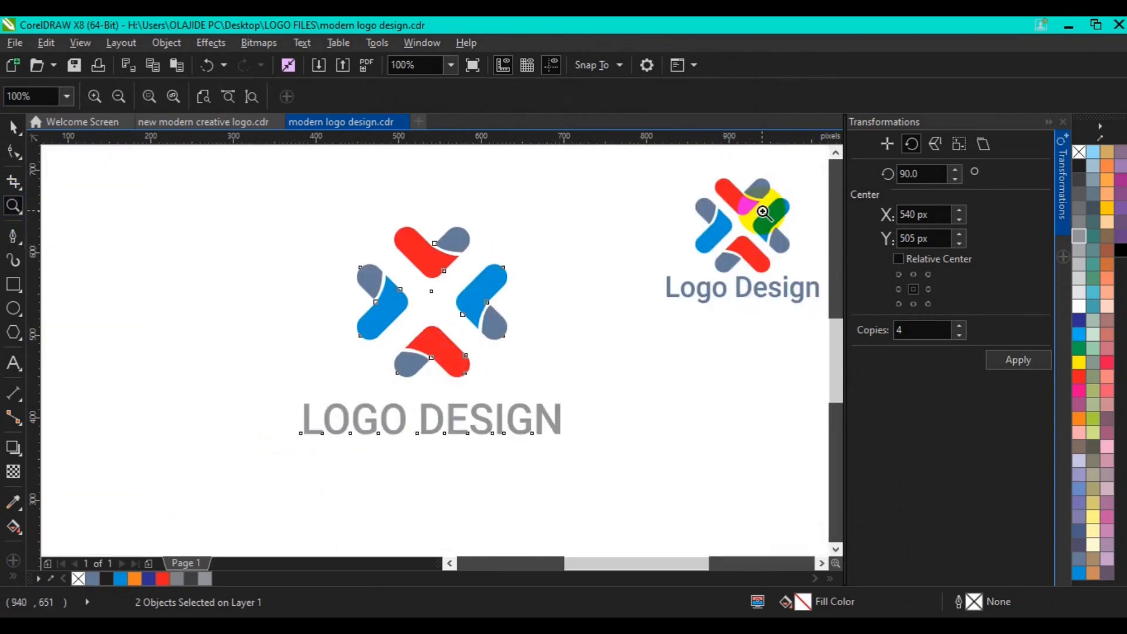
left_click(13, 127)
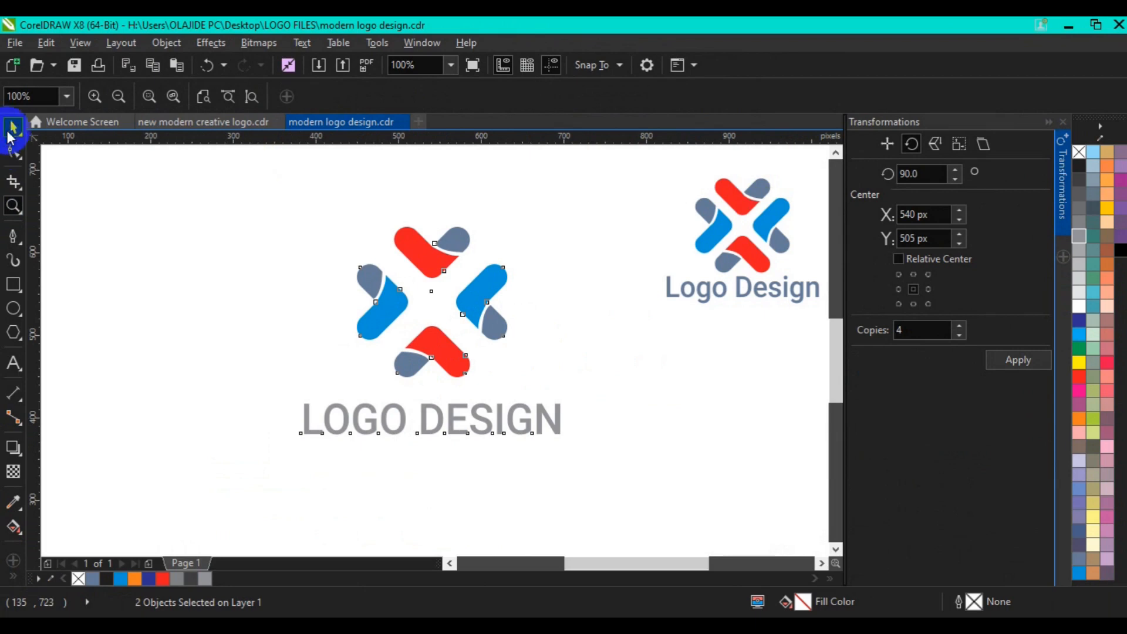